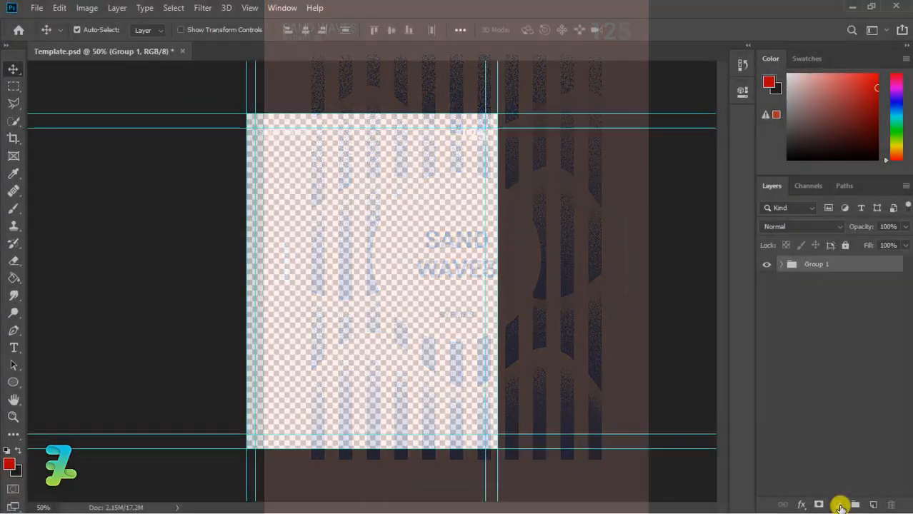
# - Add a Solid Color fill layer in light peach-orange and place it below Group 1 as the poster background
pyautogui.click(838, 505)
pyautogui.click(836, 268)
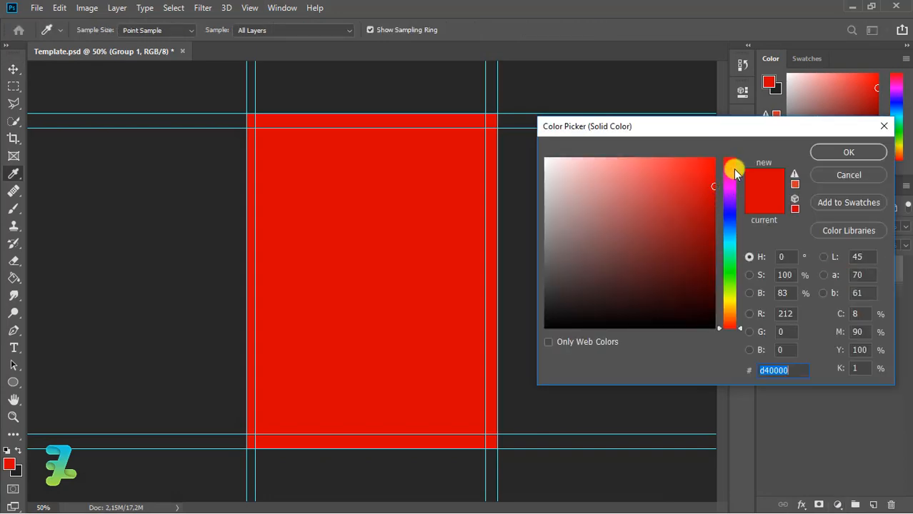
pyautogui.moveTo(728, 165); pyautogui.dragTo(728, 167)
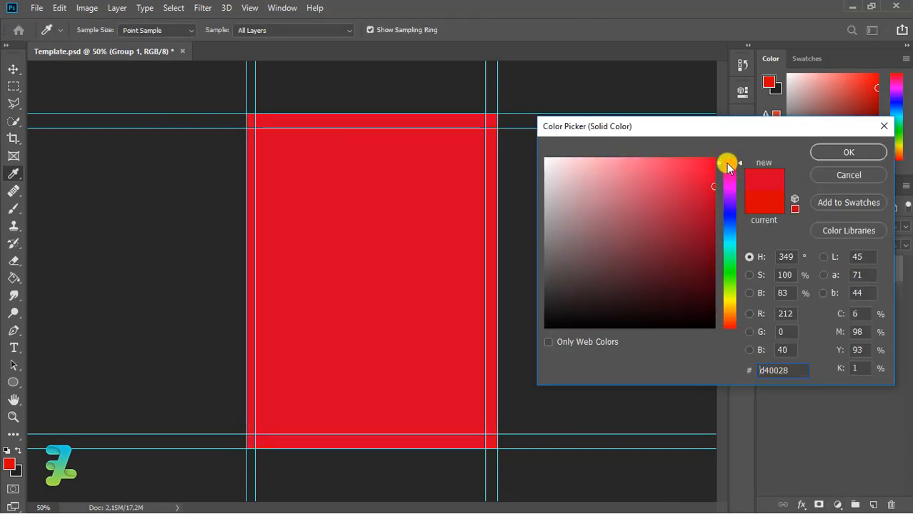
pyautogui.moveTo(732, 263)
pyautogui.mouseDown()
pyautogui.moveTo(726, 321)
pyautogui.moveTo(734, 181)
pyautogui.moveTo(632, 148)
pyautogui.moveTo(650, 148)
pyautogui.moveTo(638, 143)
pyautogui.mouseUp()
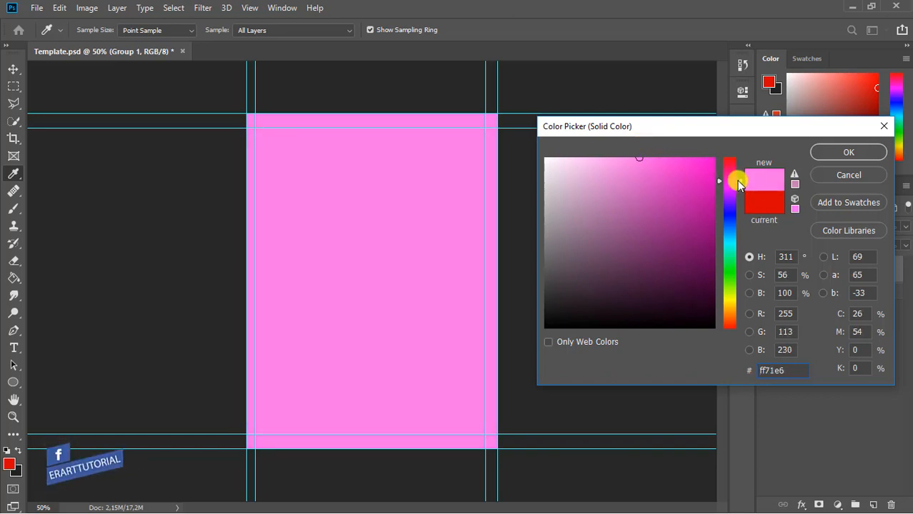
pyautogui.moveTo(738, 175); pyautogui.dragTo(734, 327)
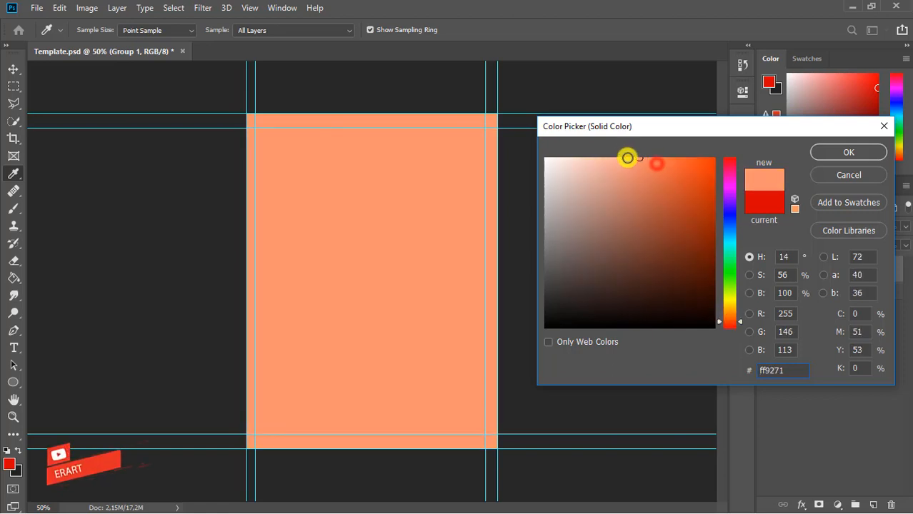
pyautogui.click(630, 158)
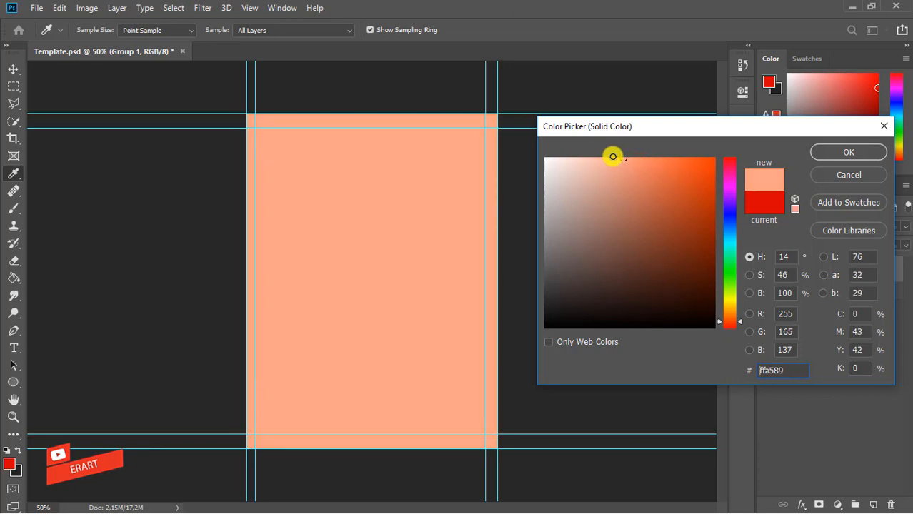
pyautogui.moveTo(613, 156)
pyautogui.mouseDown()
pyautogui.moveTo(626, 155)
pyautogui.moveTo(618, 168)
pyautogui.mouseUp()
pyautogui.click(848, 152)
pyautogui.press('v')
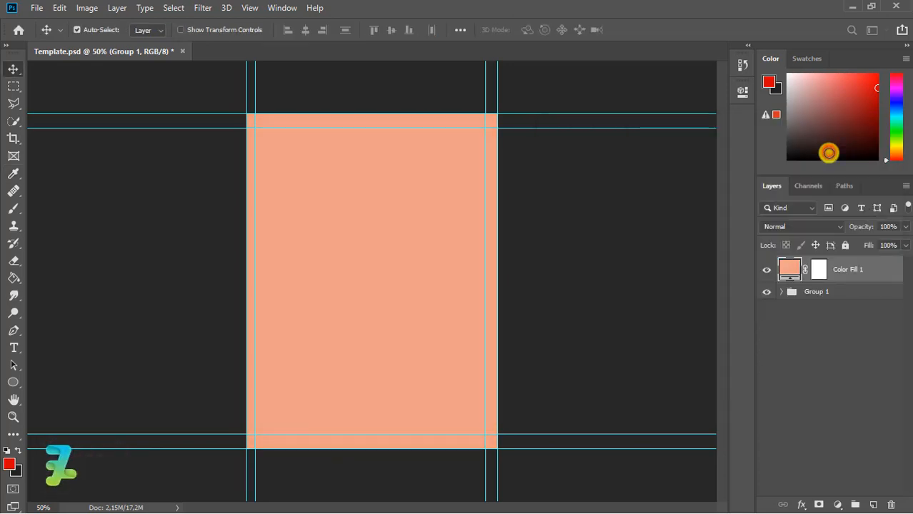
pyautogui.moveTo(791, 283); pyautogui.dragTo(793, 308)
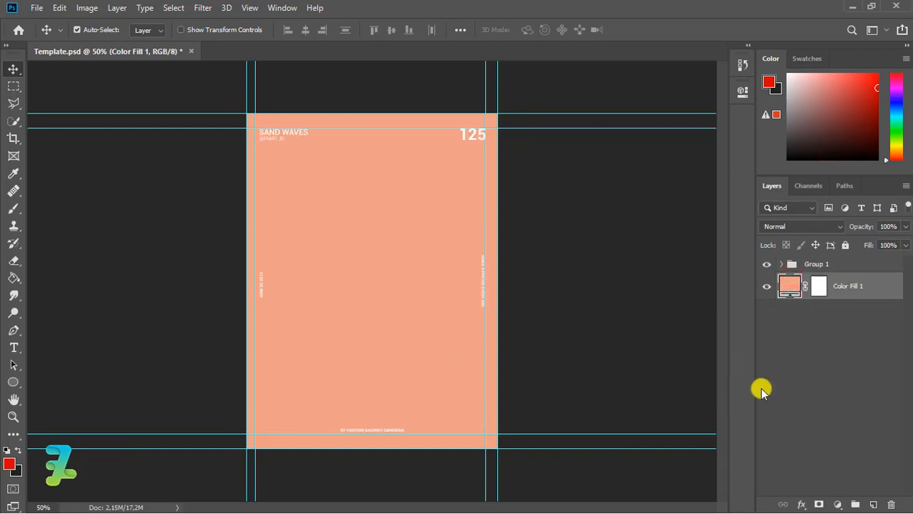
# - Add a new layer above the color fill and draw a tall narrow rectangle of about 26 × 790 px below the 125
pyautogui.click(873, 504)
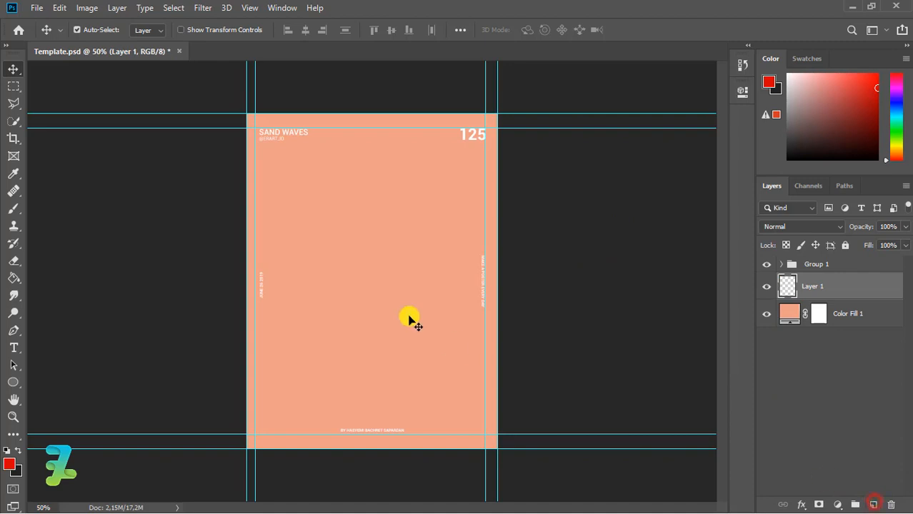
pyautogui.click(10, 385)
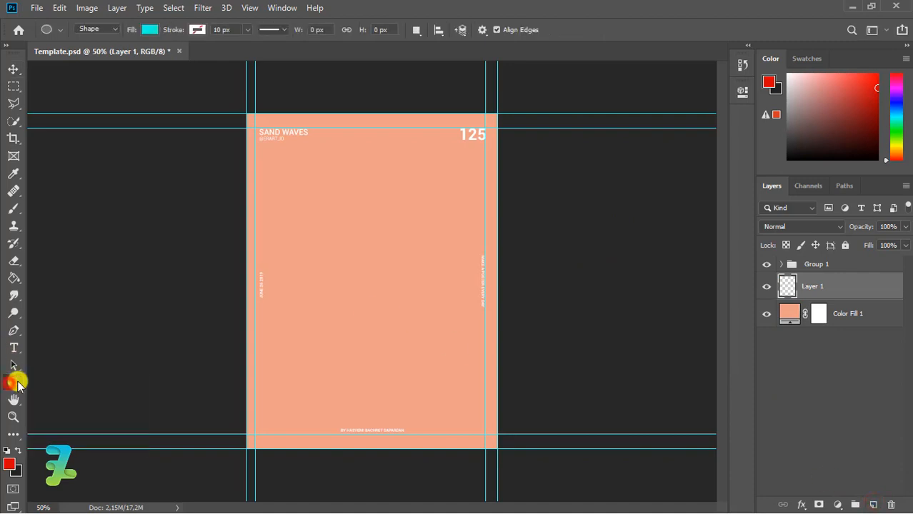
pyautogui.click(16, 383)
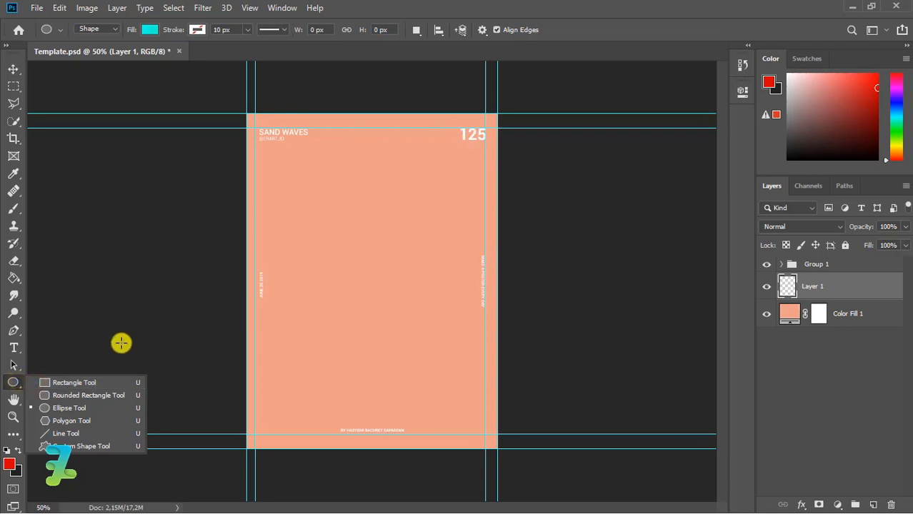
pyautogui.click(45, 383)
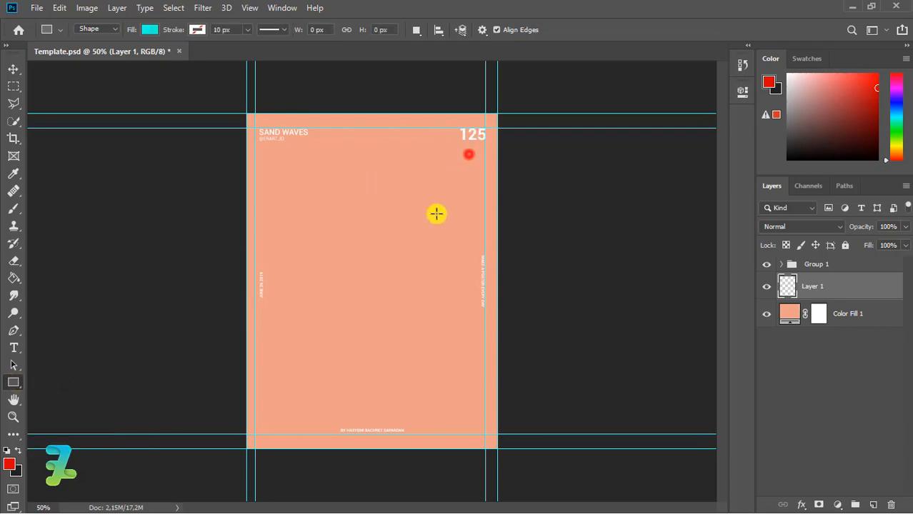
pyautogui.moveTo(468, 155); pyautogui.dragTo(460, 418)
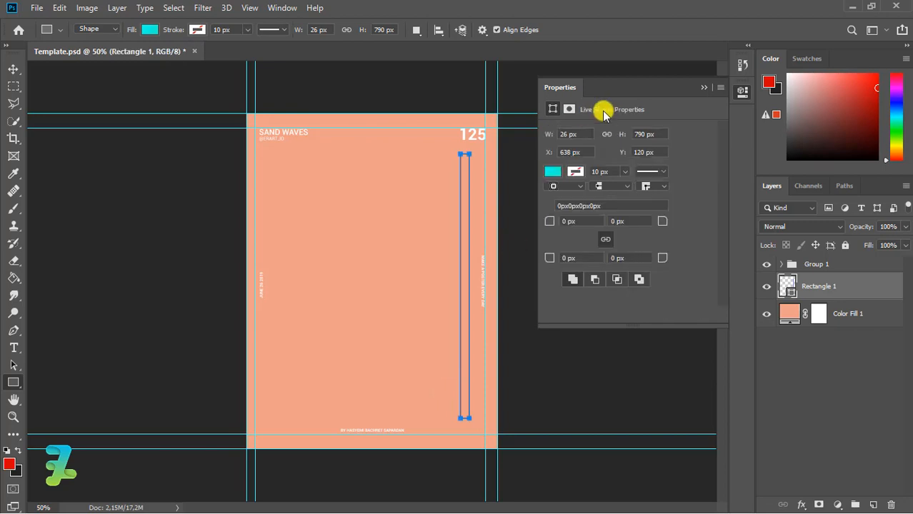
# - Change the rectangle's fill to solid white
pyautogui.click(556, 172)
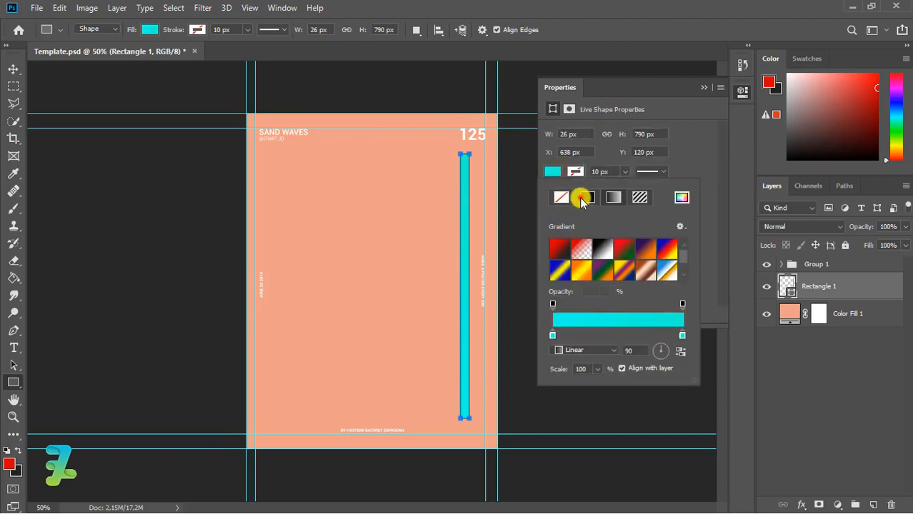
pyautogui.click(584, 200)
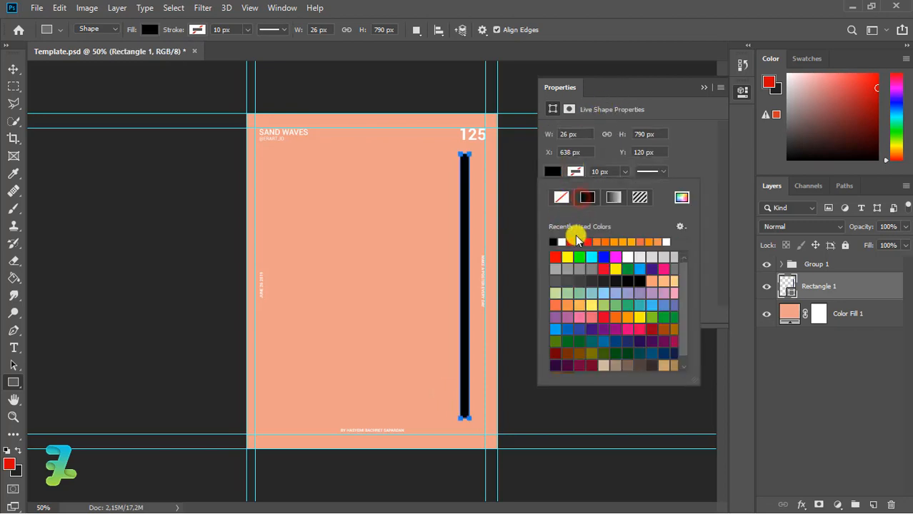
pyautogui.click(633, 257)
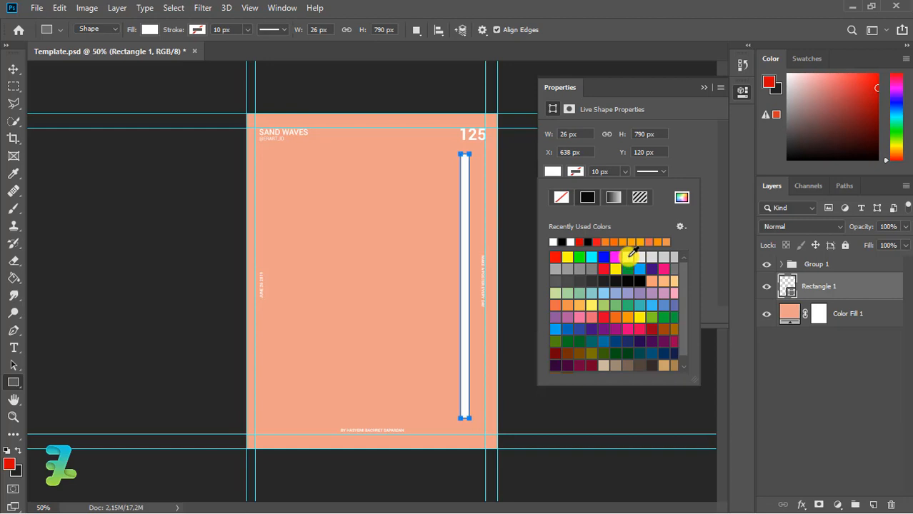
pyautogui.click(703, 87)
# - Center the white bar horizontally and vertically on the whole canvas, and clear the canvas selection
pyautogui.click(14, 69)
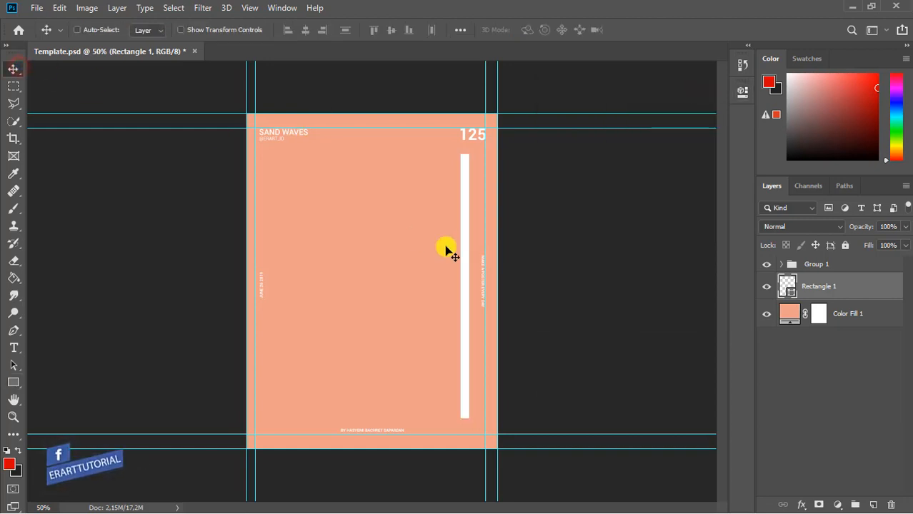
pyautogui.hotkey('ctrl', 'a')
pyautogui.click(391, 30)
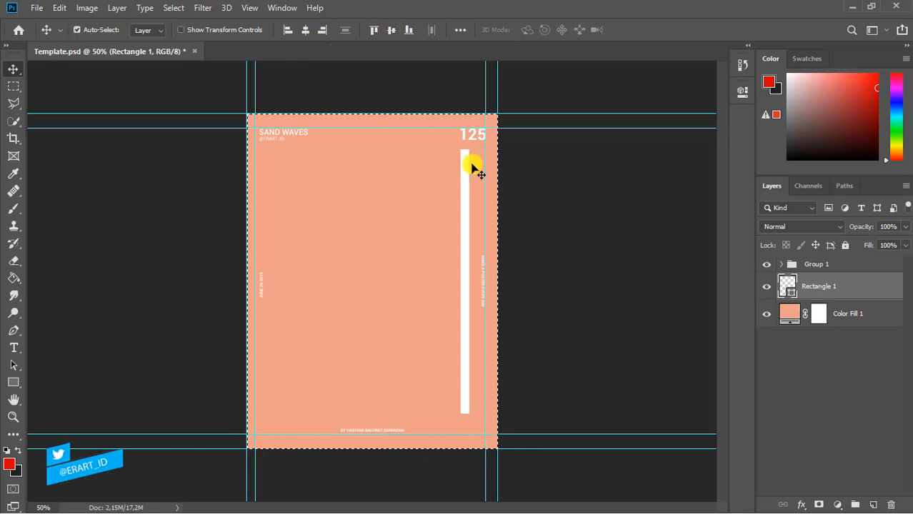
pyautogui.click(305, 30)
pyautogui.hotkey('ctrl', 'd')
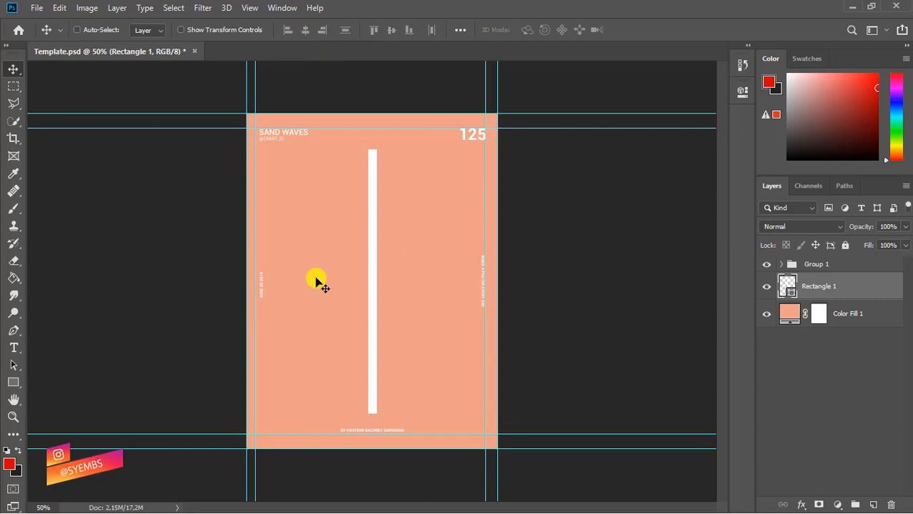
# - Duplicate the white bar and move the copy 0.750 in to its right at the same height
pyautogui.hotkey('ctrl', '+')
pyautogui.press('j')
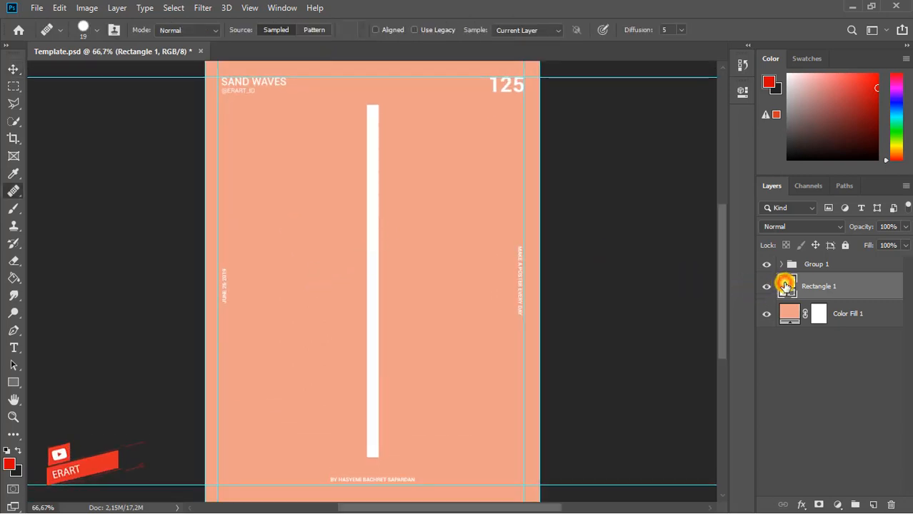
pyautogui.hotkey('ctrl', 'j')
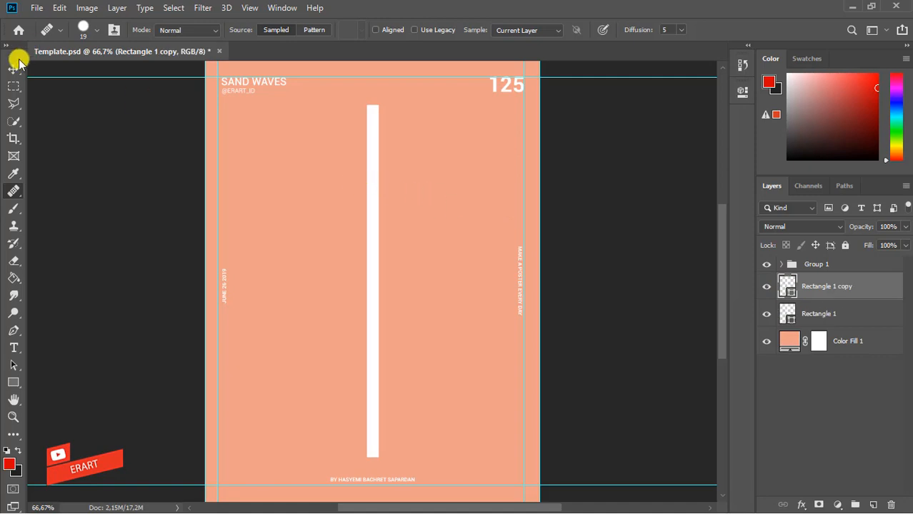
pyautogui.click(17, 66)
pyautogui.moveTo(370, 193); pyautogui.dragTo(395, 196)
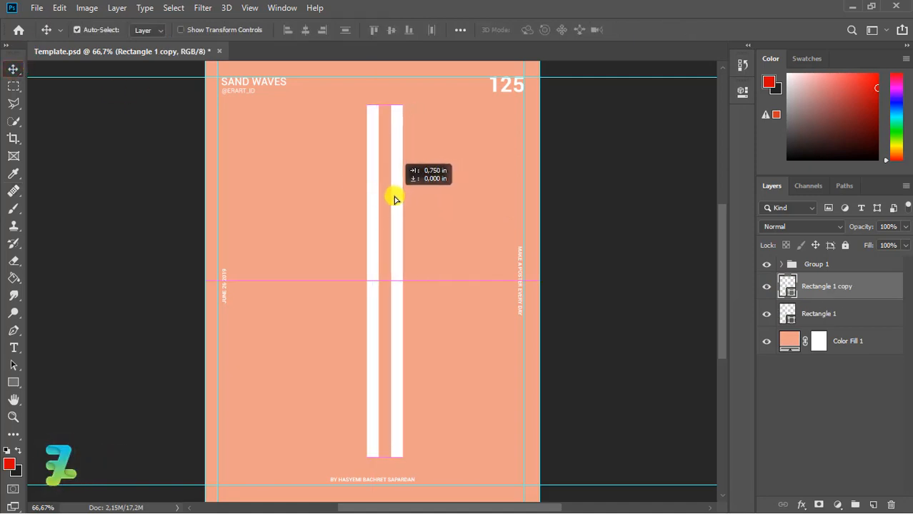
# - Try to add duplicate bars one after another to the left of the centered bar
pyautogui.click(790, 317)
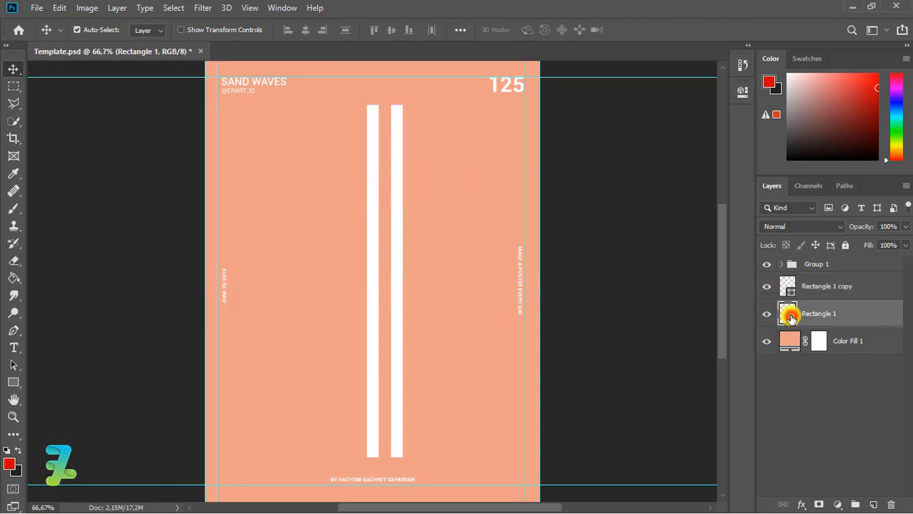
pyautogui.hotkey('ctrl', 'j')
pyautogui.moveTo(363, 190)
pyautogui.mouseDown()
pyautogui.moveTo(339, 189)
pyautogui.moveTo(347, 190)
pyautogui.mouseUp()
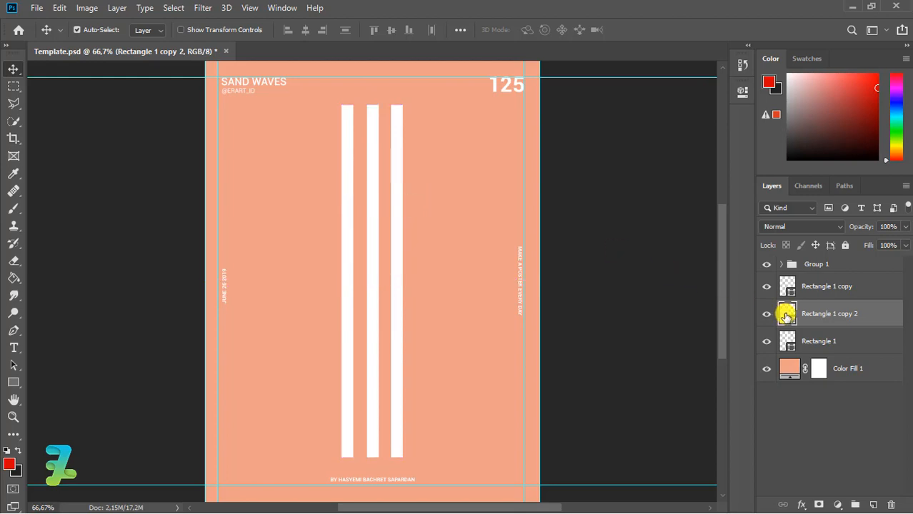
pyautogui.hotkey('ctrl', 'j')
pyautogui.moveTo(348, 212); pyautogui.dragTo(299, 223)
pyautogui.hotkey('ctrl', 'j')
pyautogui.press('ctrl')
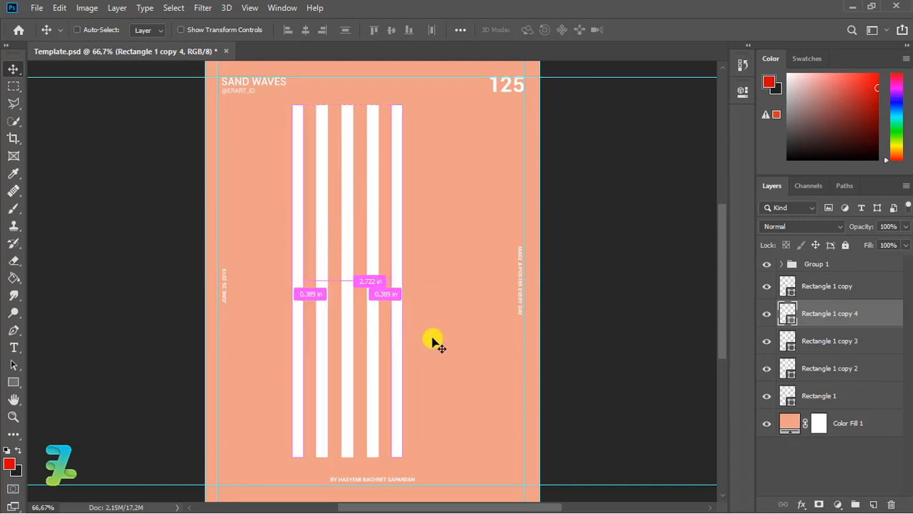
pyautogui.hotkey('ctrl', 'j')
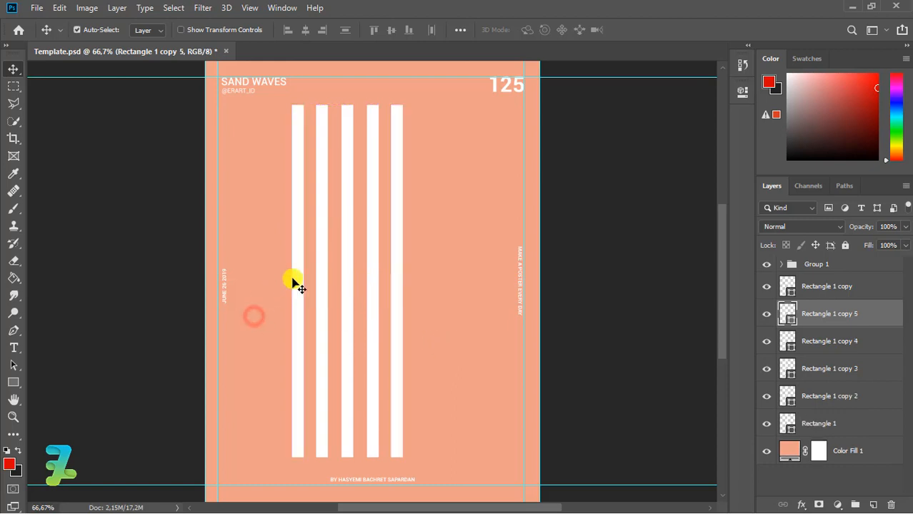
pyautogui.moveTo(295, 280); pyautogui.dragTo(268, 277)
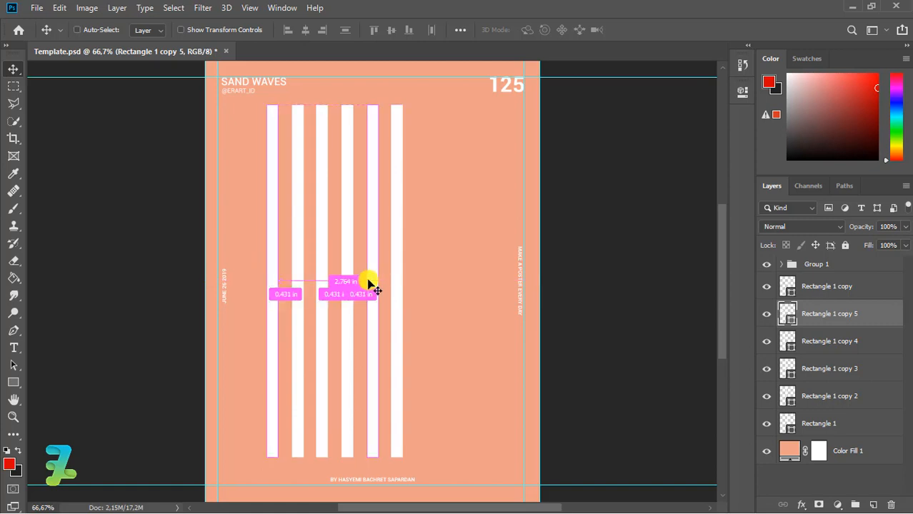
# - Undo the last bar duplications and moves, and delete the remaining copy left of the centered bar
pyautogui.hotkey('ctrl', 'z')
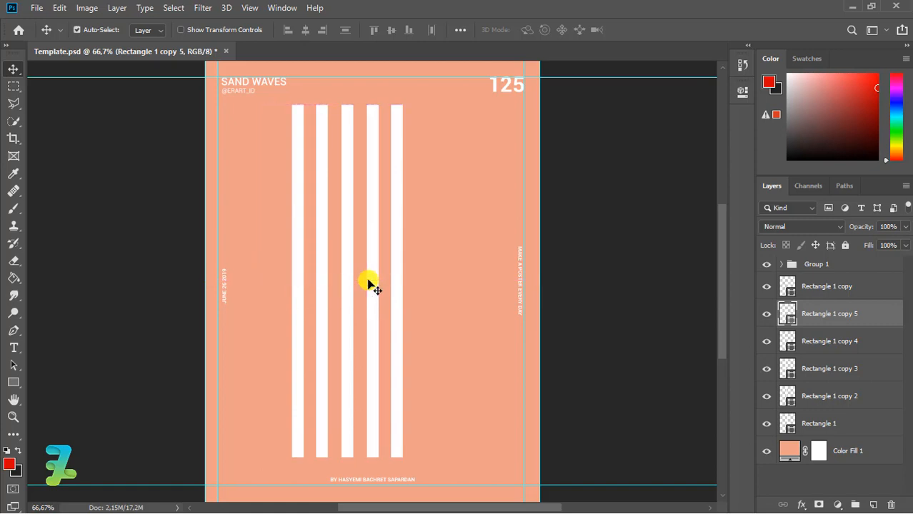
pyautogui.hotkey('ctrl', 'z')
pyautogui.hotkey('ctrl', 'z')
pyautogui.hotkey('ctrl', 'z')
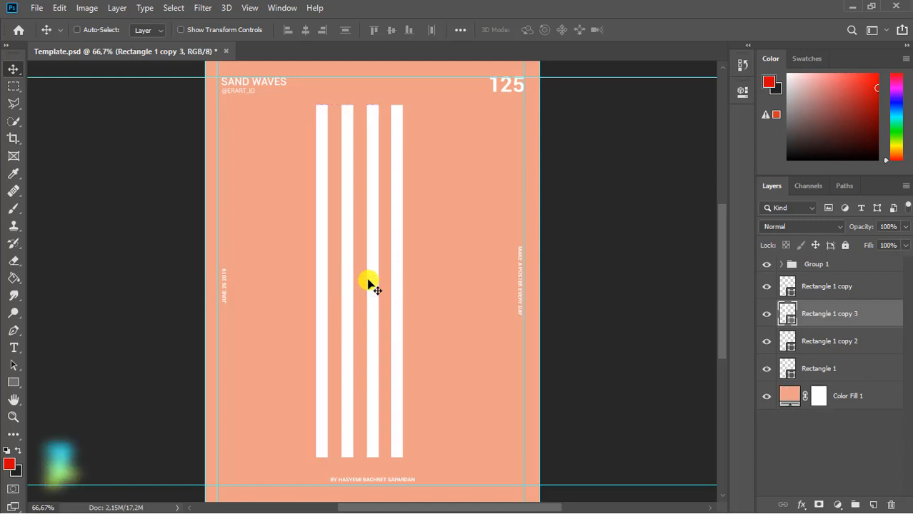
pyautogui.hotkey('ctrl', 'z')
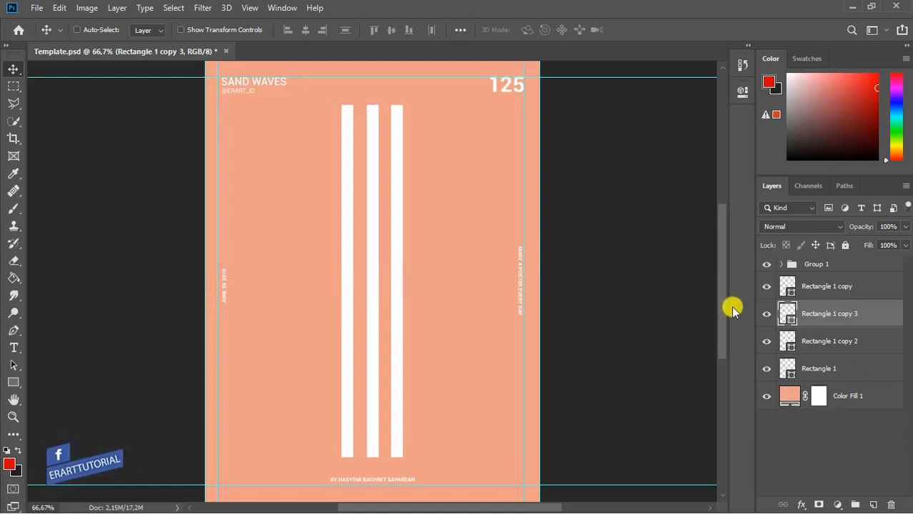
pyautogui.hotkey('ctrl', 'z')
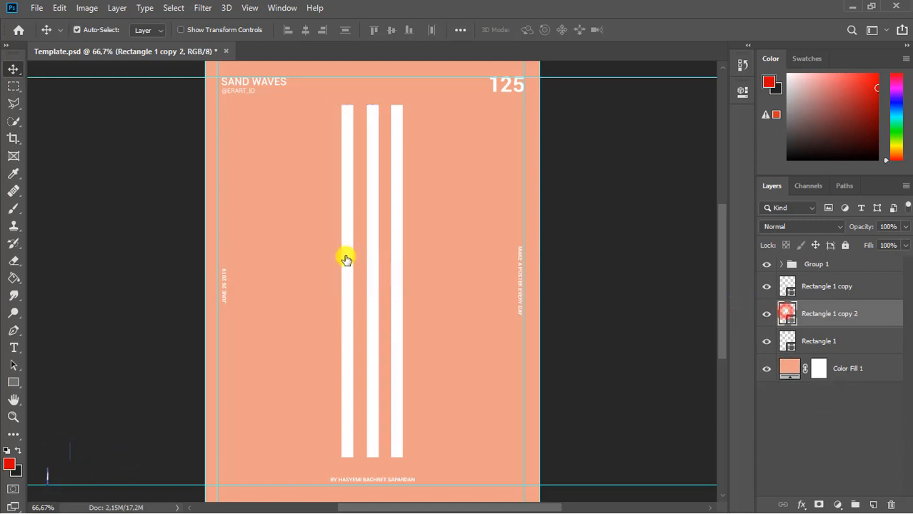
pyautogui.moveTo(353, 258)
pyautogui.mouseDown()
pyautogui.moveTo(369, 257)
pyautogui.moveTo(343, 255)
pyautogui.mouseUp()
pyautogui.press('Delete')
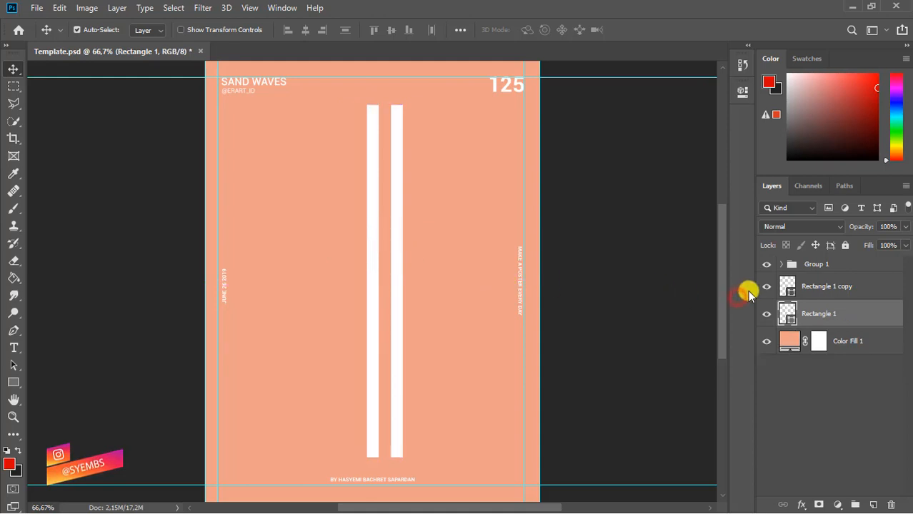
# - Duplicate the rightmost bar four times, spacing the copies evenly toward the poster's right guide
pyautogui.click(783, 286)
pyautogui.hotkey('ctrl', 'j')
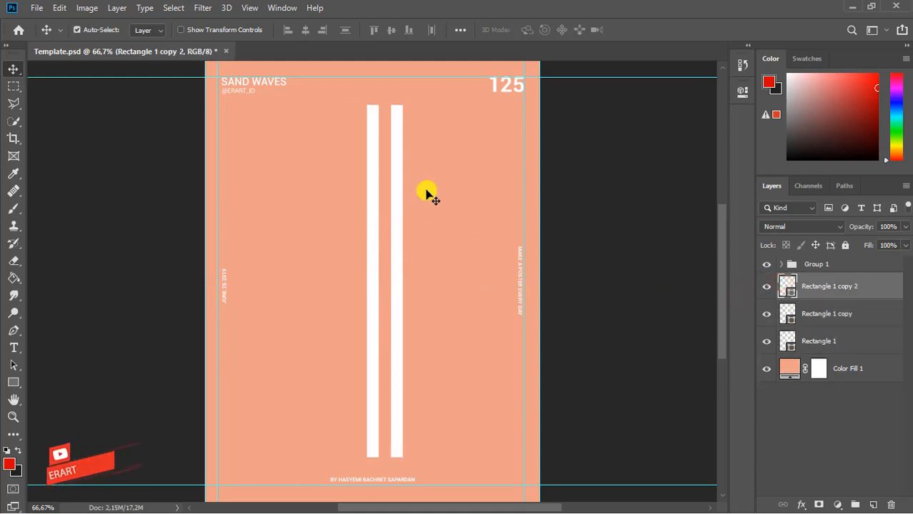
pyautogui.moveTo(401, 184); pyautogui.dragTo(493, 196)
pyautogui.hotkey('ctrl', 'j')
pyautogui.hotkey('ctrl', 'j')
pyautogui.hotkey('ctrl', 'j')
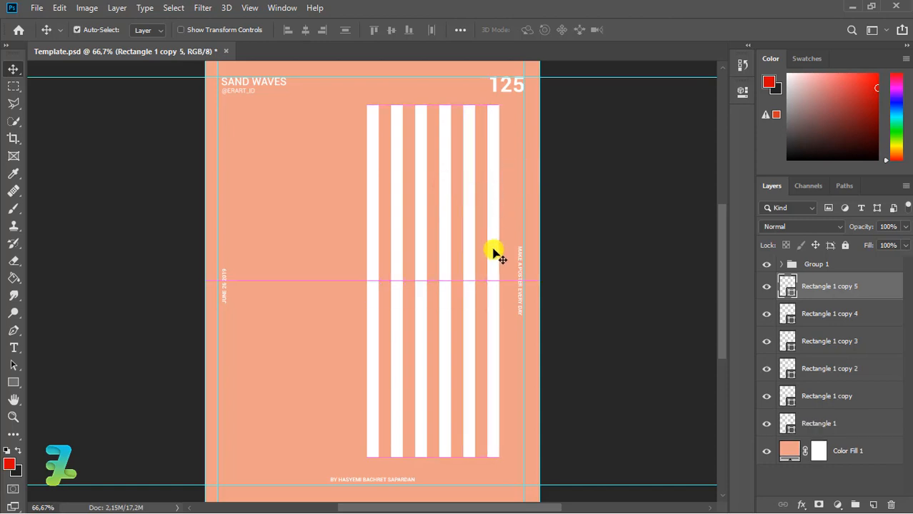
# - Add five more bar copies with the same spacing to the left of the centered bar, making eleven bars
pyautogui.hotkey('ctrl', 'j')
pyautogui.moveTo(495, 254); pyautogui.dragTo(251, 268)
pyautogui.hotkey('ctrl', 'j')
pyautogui.hotkey('ctrl', 'j')
pyautogui.hotkey('ctrl', 'j')
pyautogui.hotkey('ctrl', 'j')
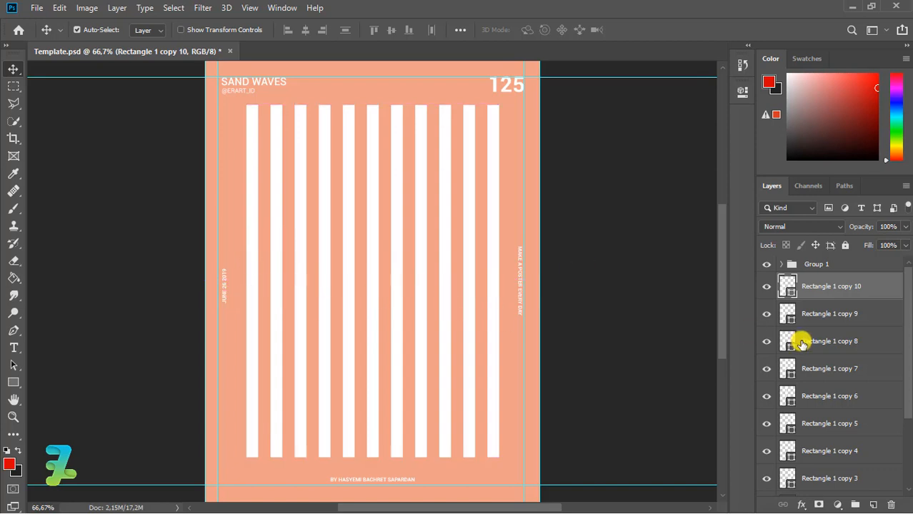
# - Group all eleven bar layers and center the group horizontally and vertically on the canvas
pyautogui.moveTo(905, 323); pyautogui.dragTo(907, 431)
pyautogui.keyDown('shift'); pyautogui.click(869, 451); pyautogui.keyUp('shift')
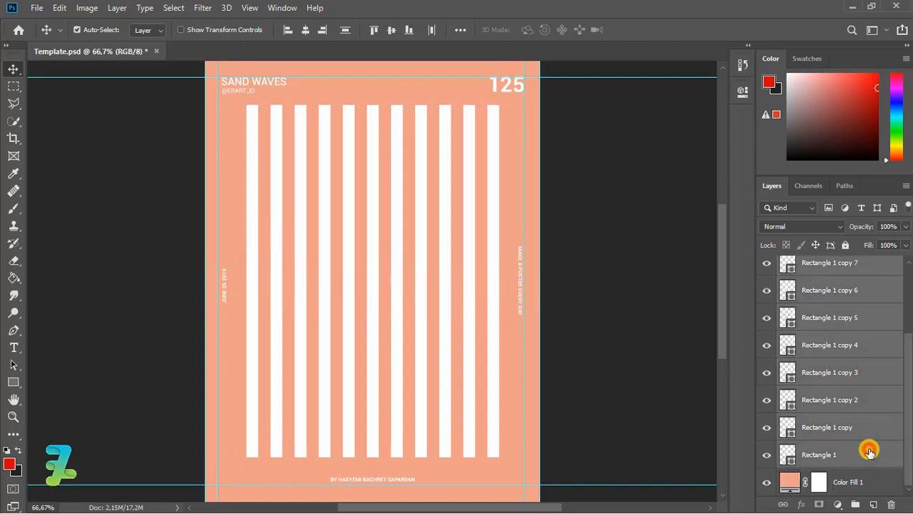
pyautogui.hotkey('ctrl', 'g')
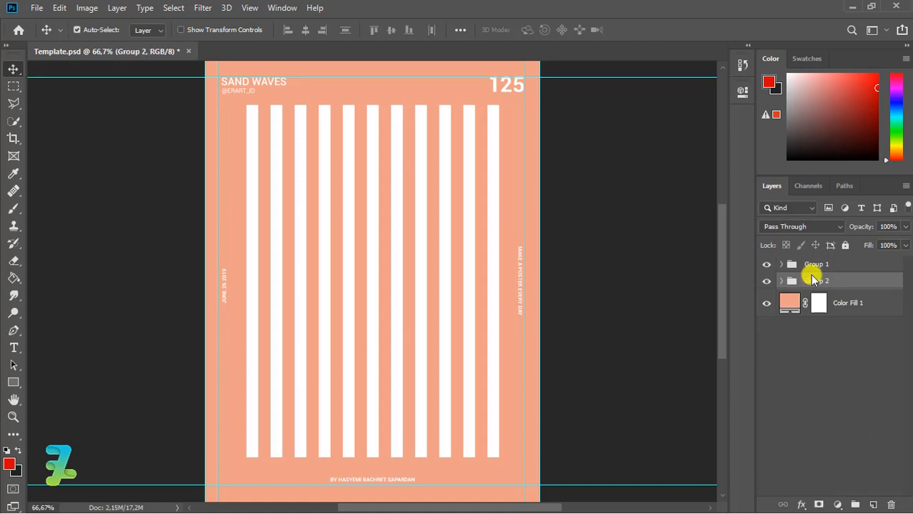
pyautogui.hotkey('ctrl', 'a')
pyautogui.click(305, 30)
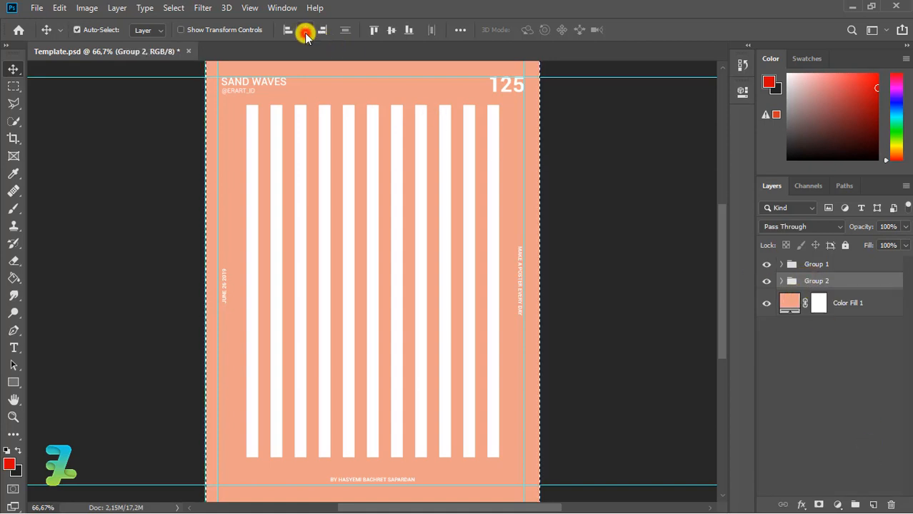
pyautogui.click(388, 30)
pyautogui.hotkey('ctrl', 'd')
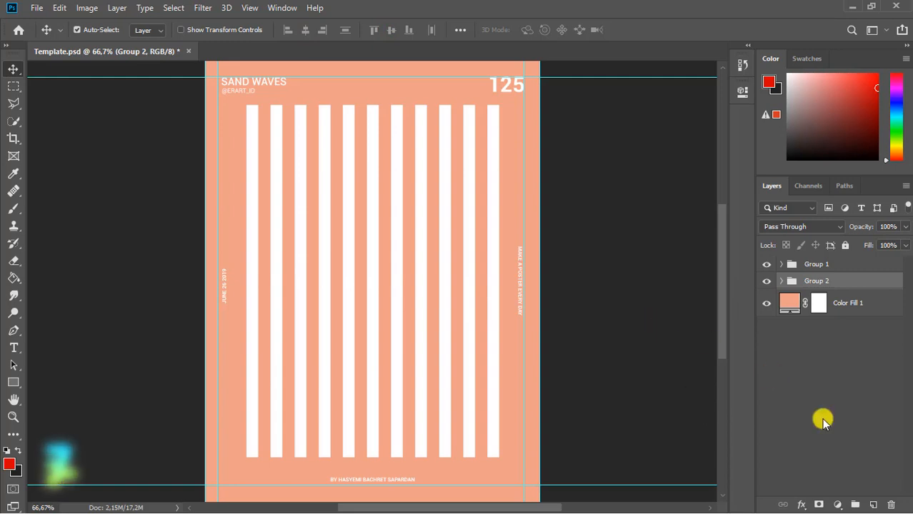
# - Add a new layer above the bar group and clip it to the group
pyautogui.click(873, 505)
pyautogui.rightClick(863, 283)
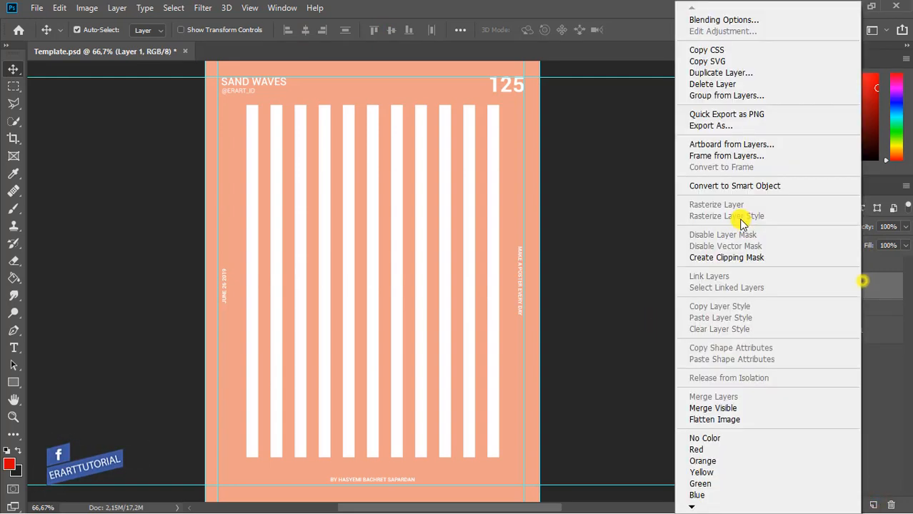
pyautogui.click(718, 257)
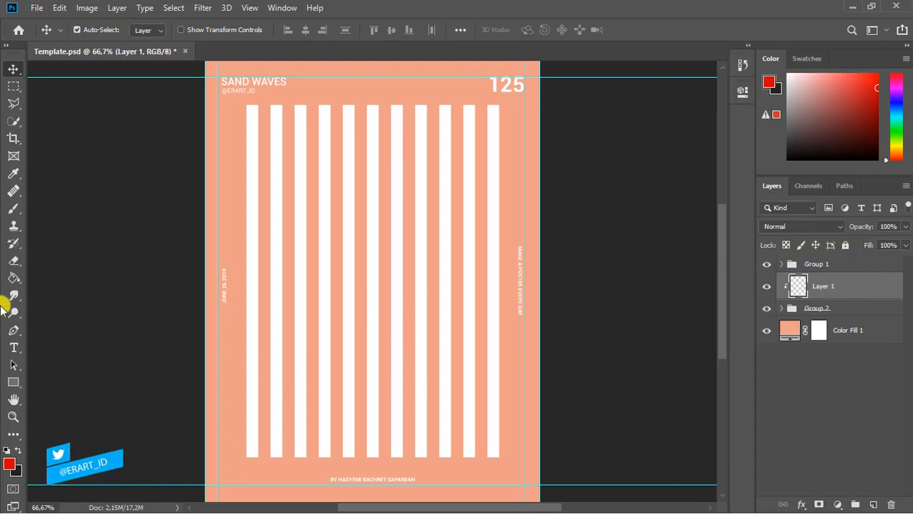
# - Draw a closed Pen path with a two-crested wave as its upper edge, enclosing the lower part of all the bars
pyautogui.click(15, 330)
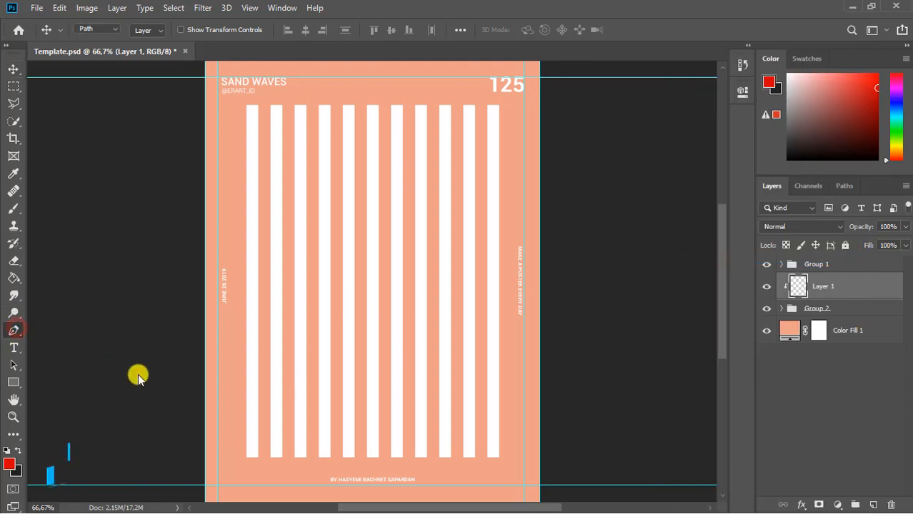
pyautogui.click(513, 422)
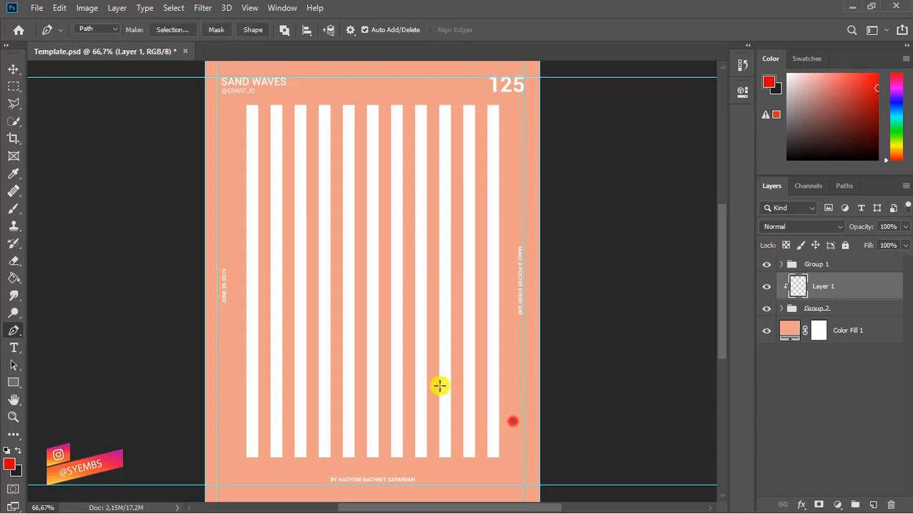
pyautogui.moveTo(465, 376); pyautogui.dragTo(428, 396)
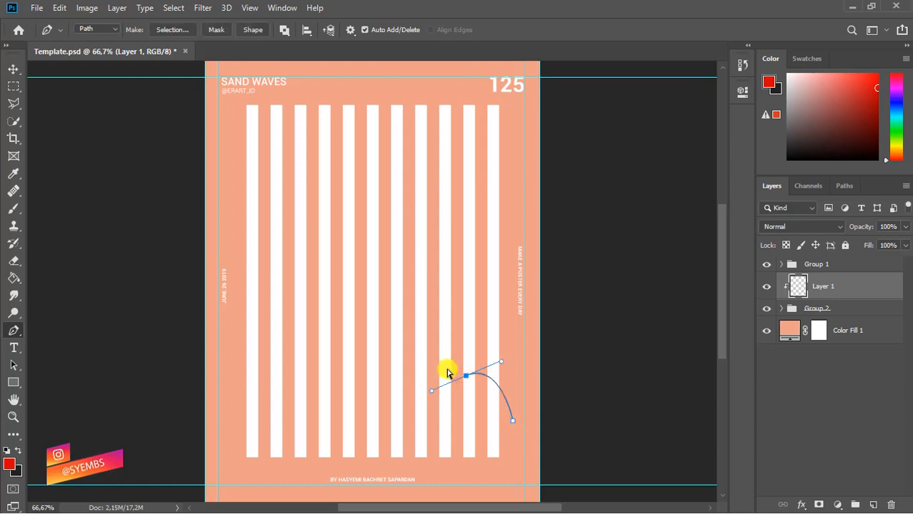
pyautogui.moveTo(436, 365); pyautogui.dragTo(330, 369)
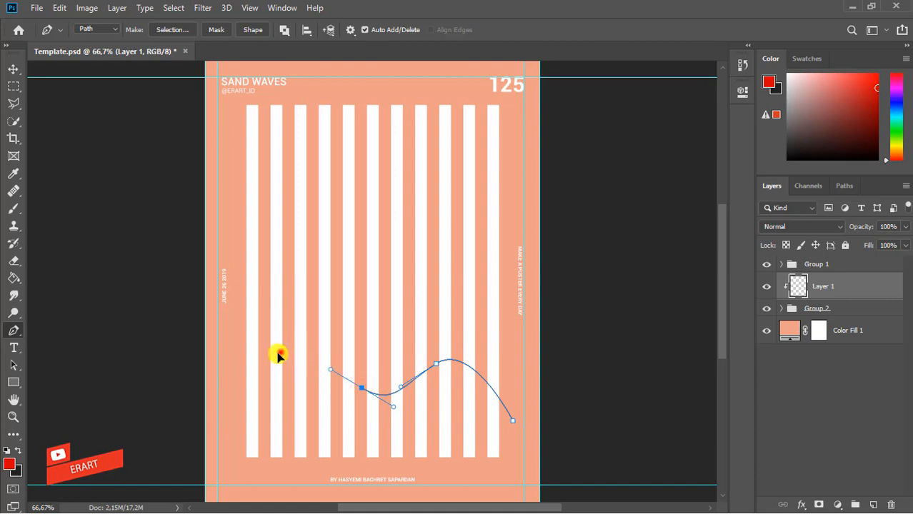
pyautogui.moveTo(281, 352); pyautogui.dragTo(248, 369)
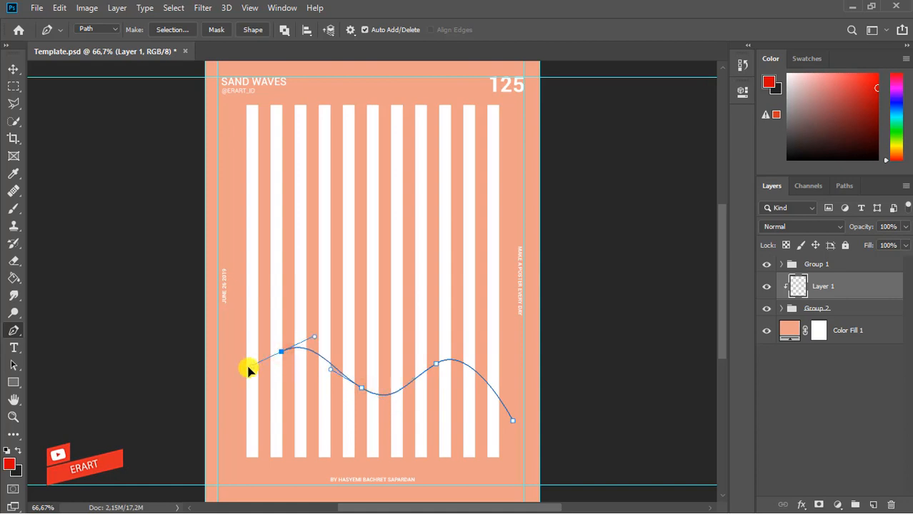
pyautogui.click(227, 400)
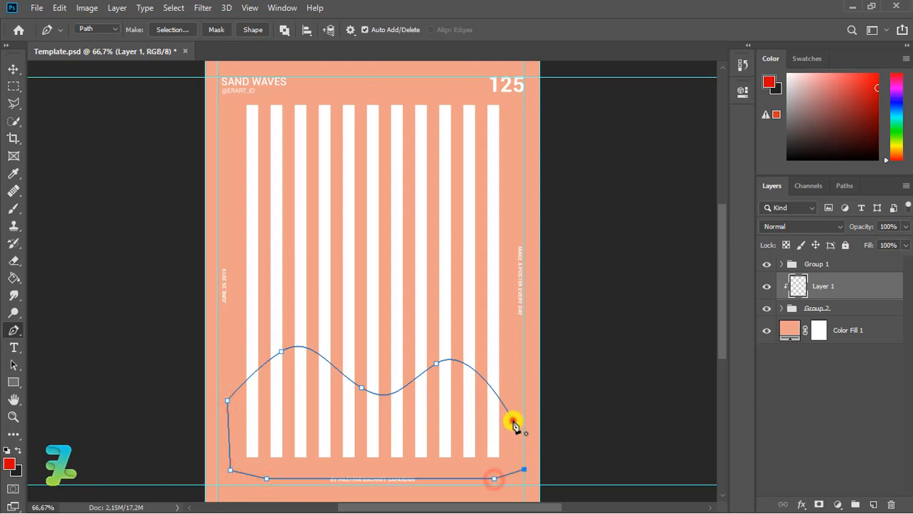
# - Convert the wave path into a new selection with a feather radius of 0 pixels
pyautogui.rightClick(482, 420)
pyautogui.click(508, 178)
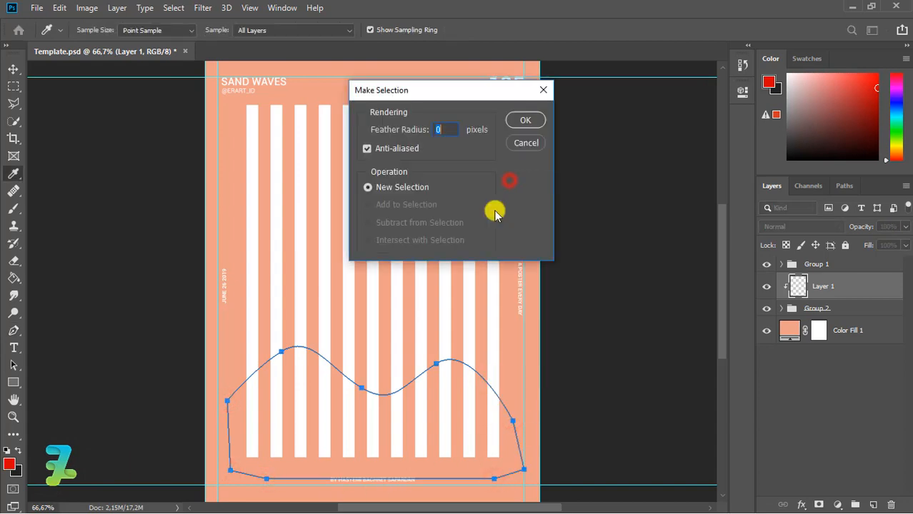
pyautogui.press('Return')
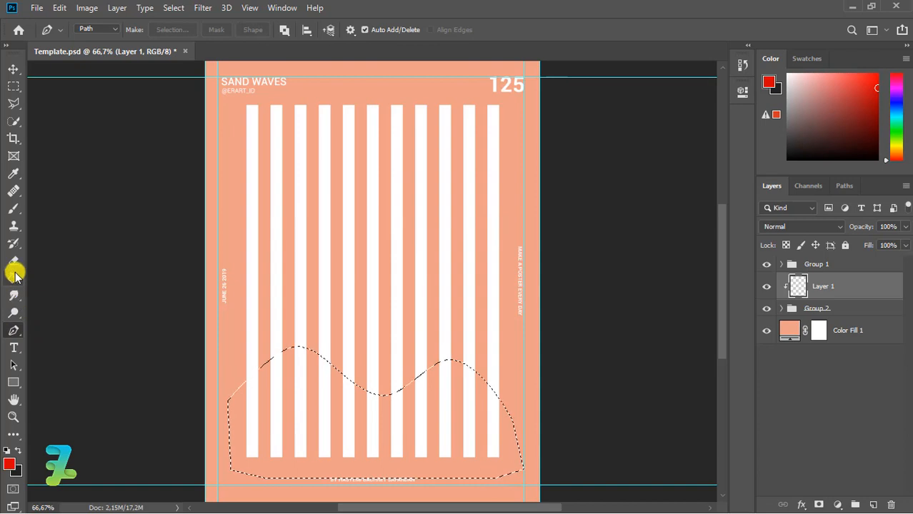
# - Fill the wave selection with the poster's background peach (efa088) using the Paint Bucket, and deselect
pyautogui.click(14, 278)
pyautogui.click(9, 464)
pyautogui.click(230, 337)
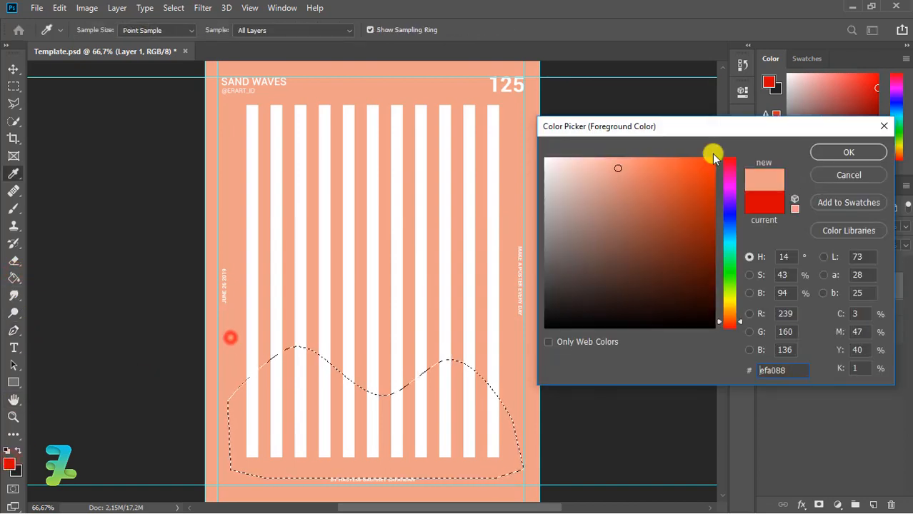
pyautogui.click(843, 153)
pyautogui.click(466, 449)
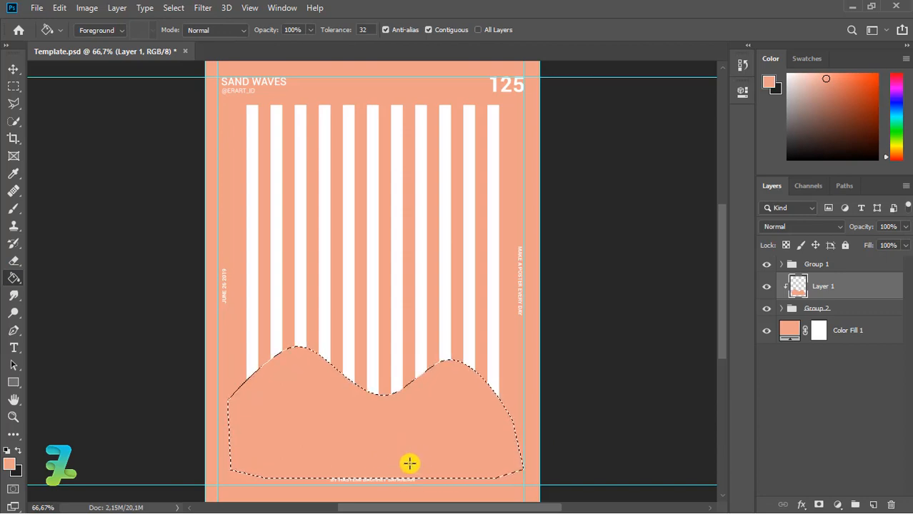
pyautogui.hotkey('ctrl', 'd')
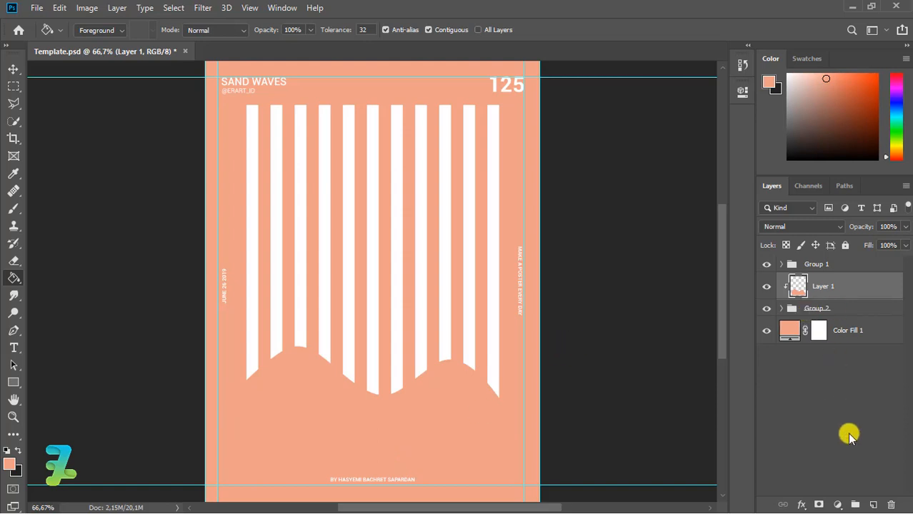
# - Add another new layer above the wave layer and clip it to the bar group
pyautogui.click(872, 504)
pyautogui.rightClick(855, 288)
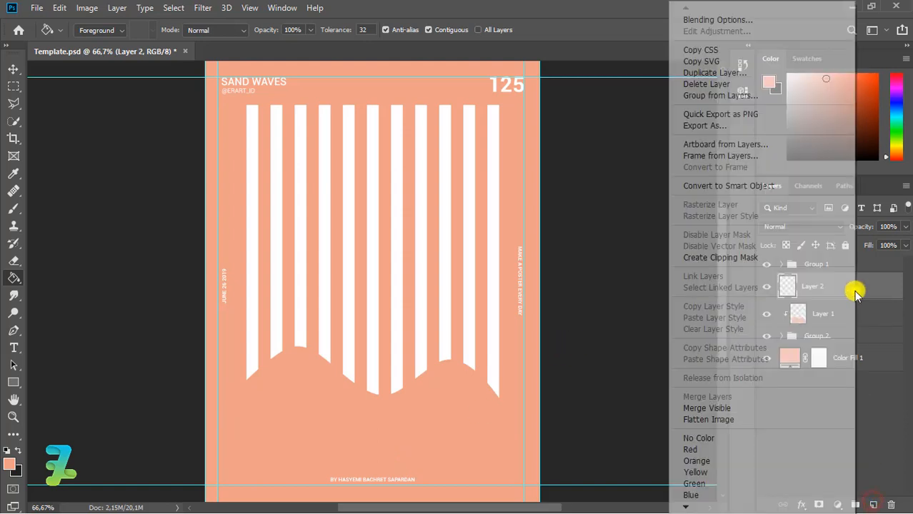
pyautogui.click(780, 255)
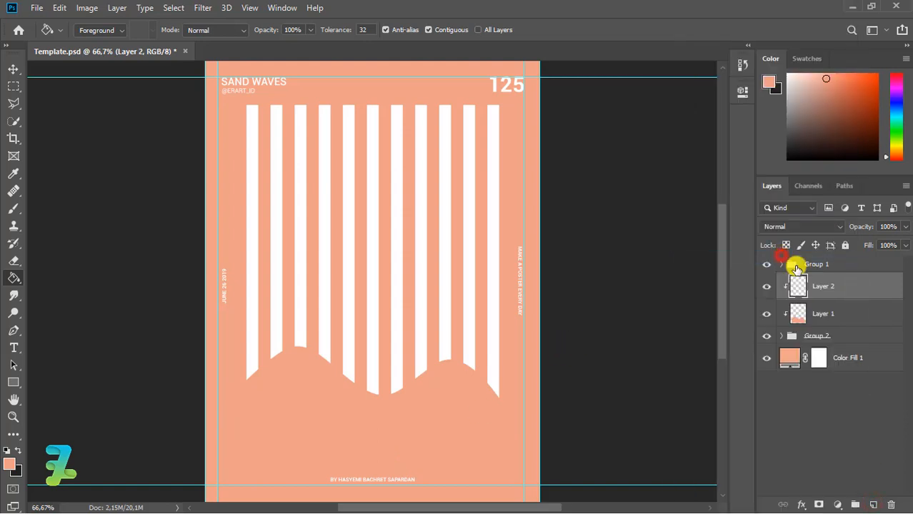
# - Set the foreground color to dark navy (0d064f) for painting with the Brush
pyautogui.click(12, 206)
pyautogui.click(20, 460)
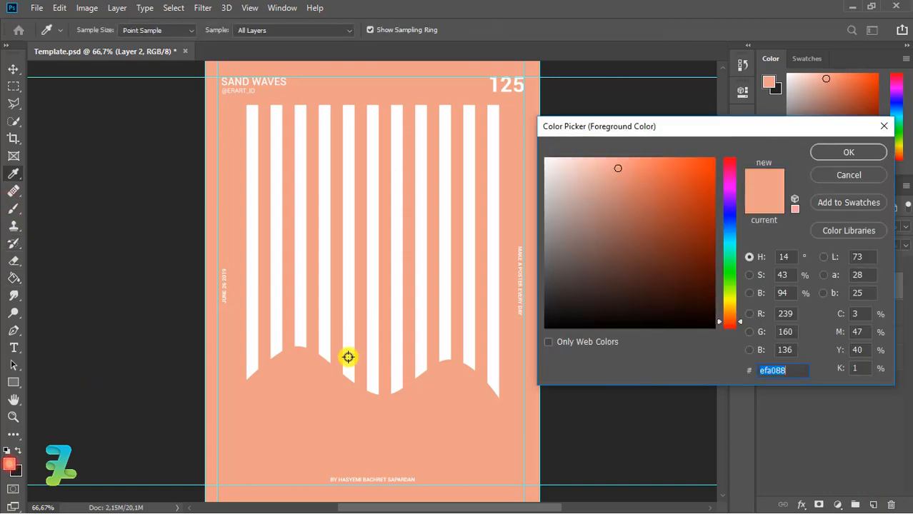
pyautogui.click(722, 212)
pyautogui.moveTo(658, 268)
pyautogui.mouseDown()
pyautogui.moveTo(645, 287)
pyautogui.moveTo(634, 284)
pyautogui.moveTo(671, 284)
pyautogui.moveTo(702, 260)
pyautogui.moveTo(697, 276)
pyautogui.mouseUp()
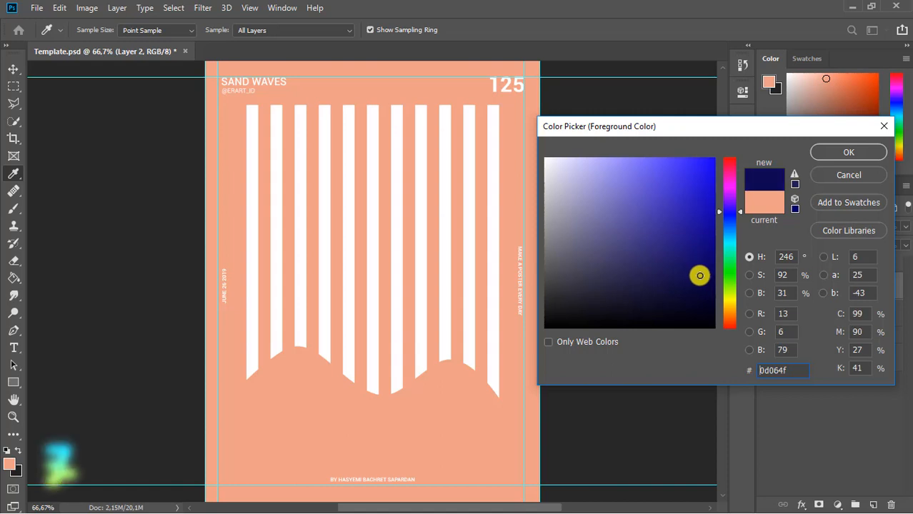
pyautogui.click(834, 157)
# - Set the brush to 0% hardness and a size of 259 px
pyautogui.press('b')
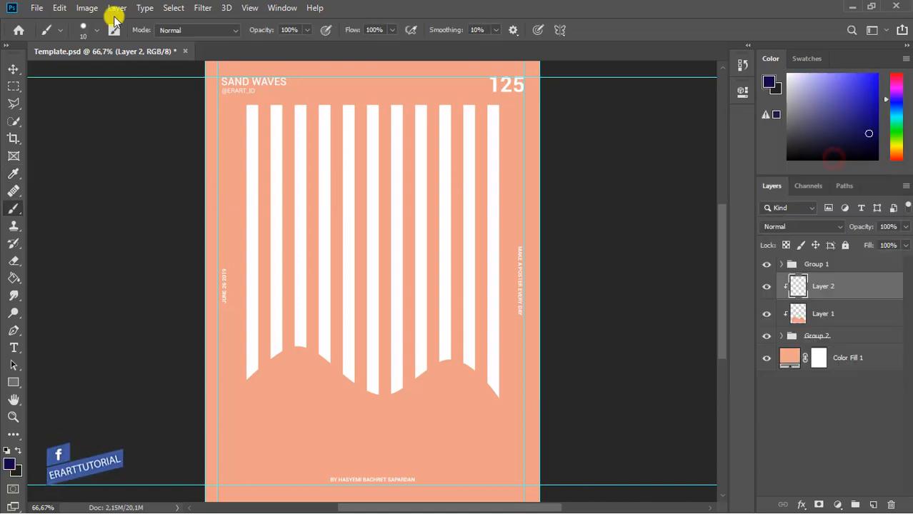
pyautogui.click(98, 34)
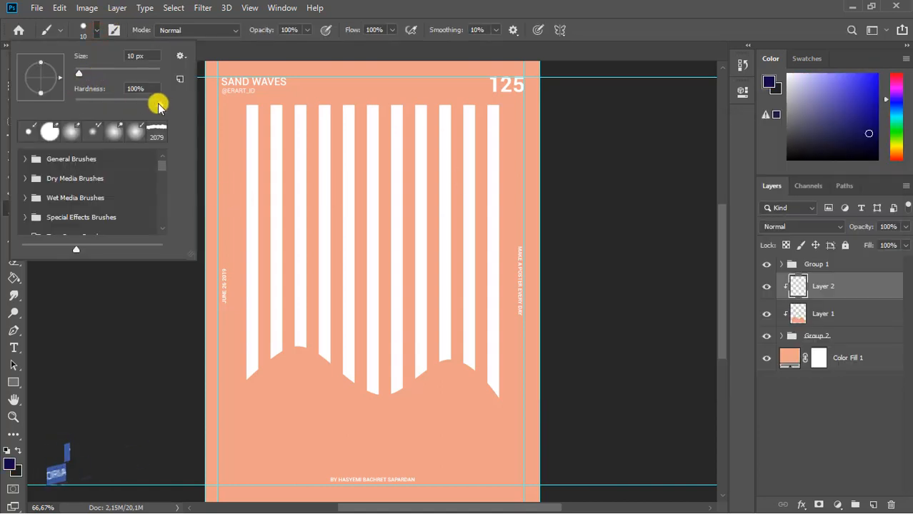
pyautogui.moveTo(157, 105); pyautogui.dragTo(43, 107)
pyautogui.moveTo(79, 72); pyautogui.dragTo(151, 70)
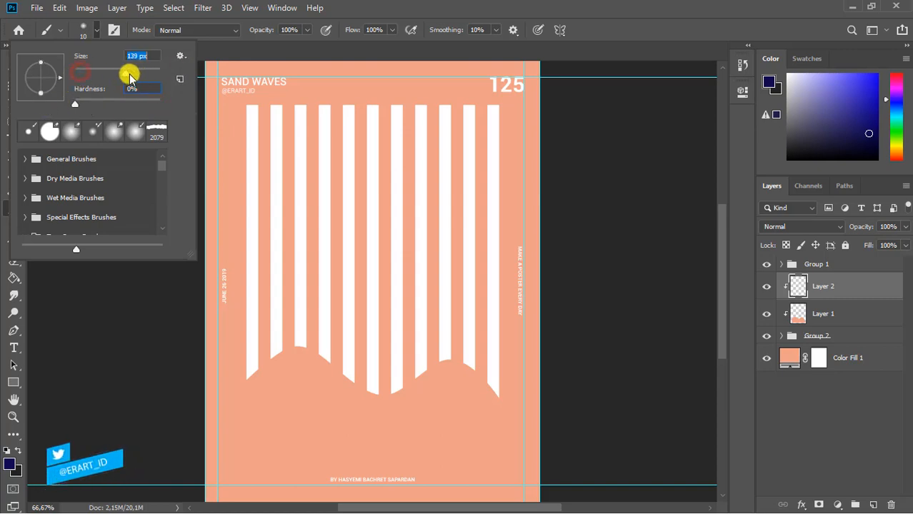
pyautogui.click(98, 33)
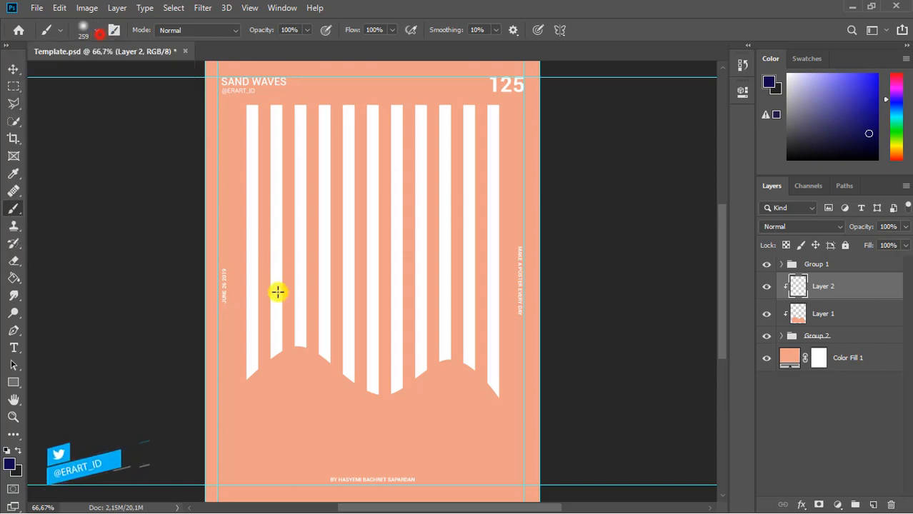
# - Try single soft navy dabs on the lower part of the left bars, enlarging the brush up to 600 px
pyautogui.click(272, 468)
pyautogui.hotkey('ctrl', 'z')
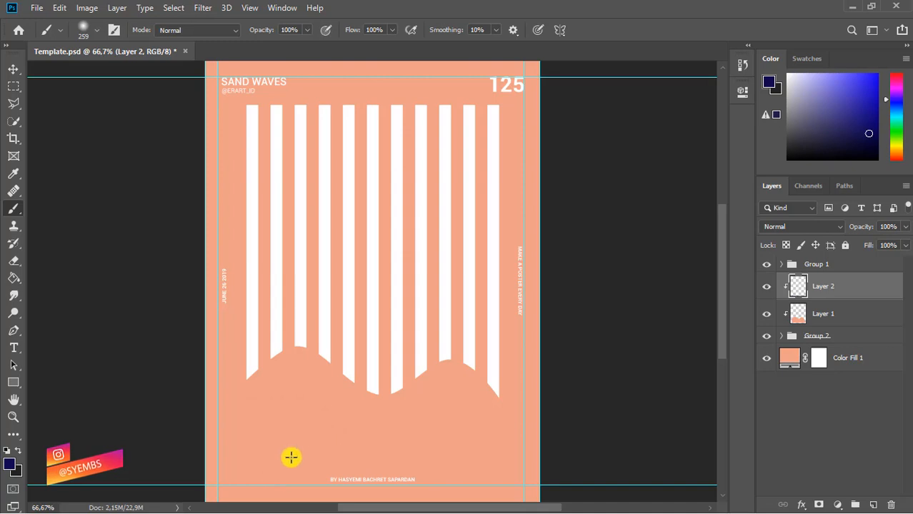
pyautogui.click(299, 452)
pyautogui.hotkey('ctrl', 'z')
pyautogui.click(291, 431)
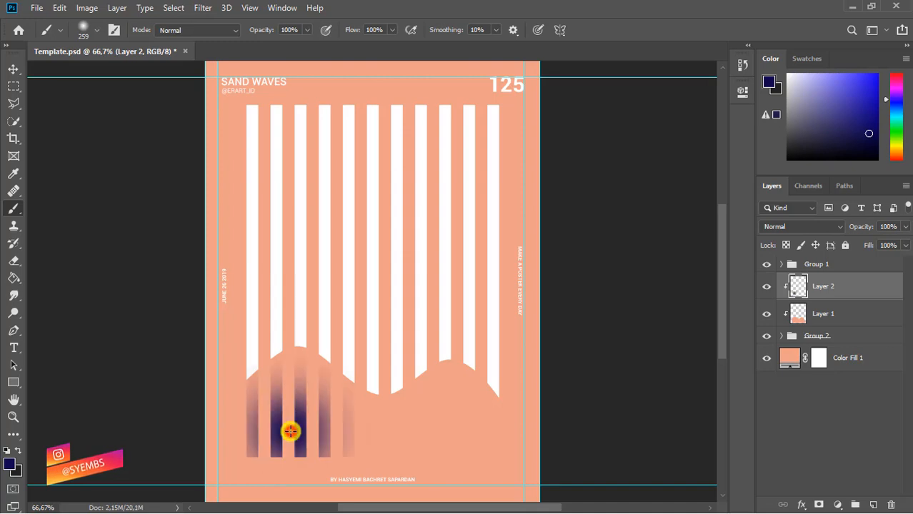
pyautogui.hotkey('ctrl', 'z')
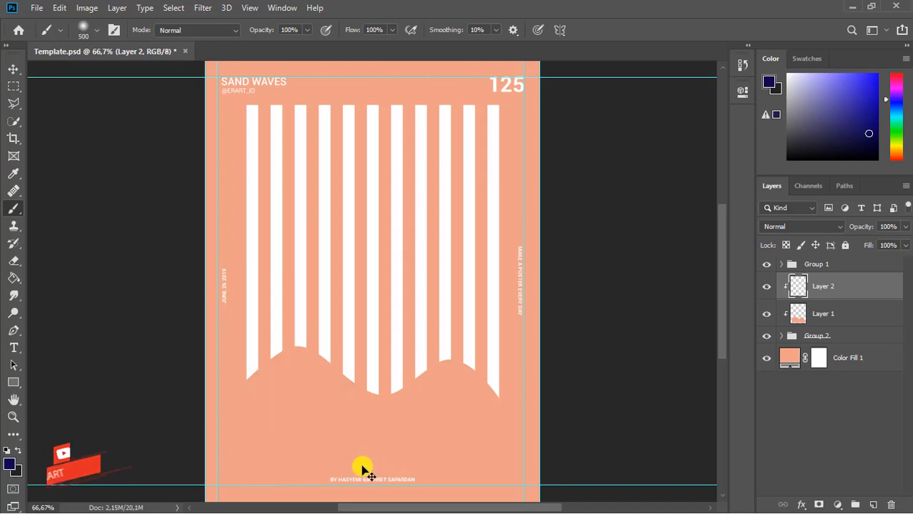
pyautogui.click(298, 452)
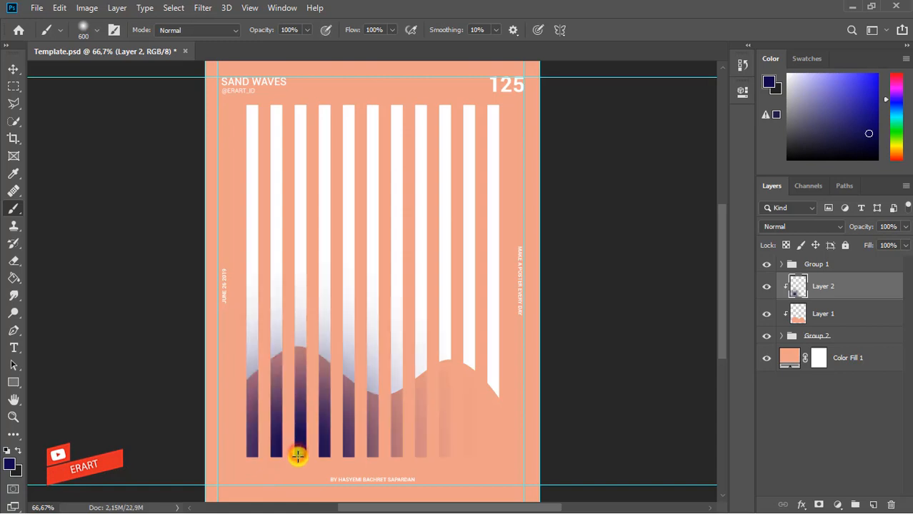
pyautogui.hotkey('ctrl', 'z')
# - Shade the lower ends of the bars with soft 600 px navy dabs placed along and below the poster's bottom edge
pyautogui.click(289, 502)
pyautogui.hotkey('ctrl', '-')
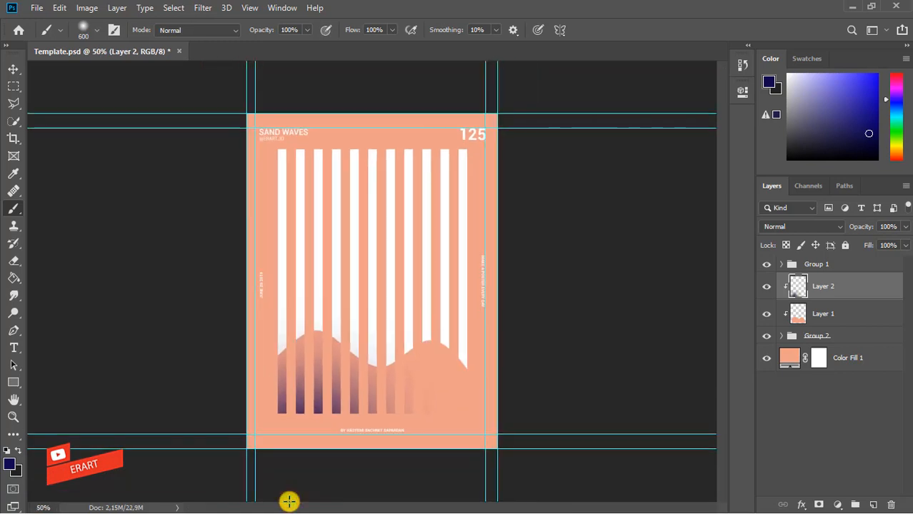
pyautogui.click(387, 467)
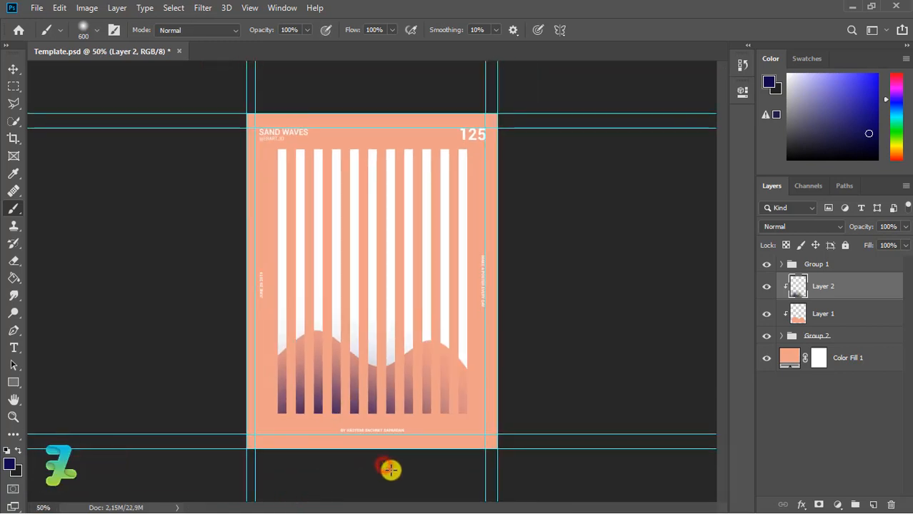
pyautogui.click(465, 474)
# - Darken the lower ends of the rightmost bars with one more navy dab, undoing the trial dabs beside the outer bars
pyautogui.click(234, 418)
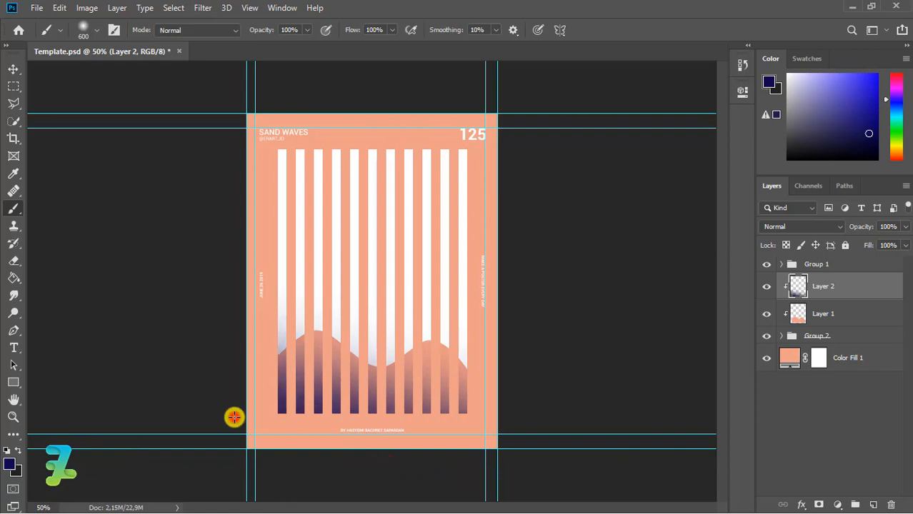
pyautogui.hotkey('ctrl', 'z')
pyautogui.click(484, 422)
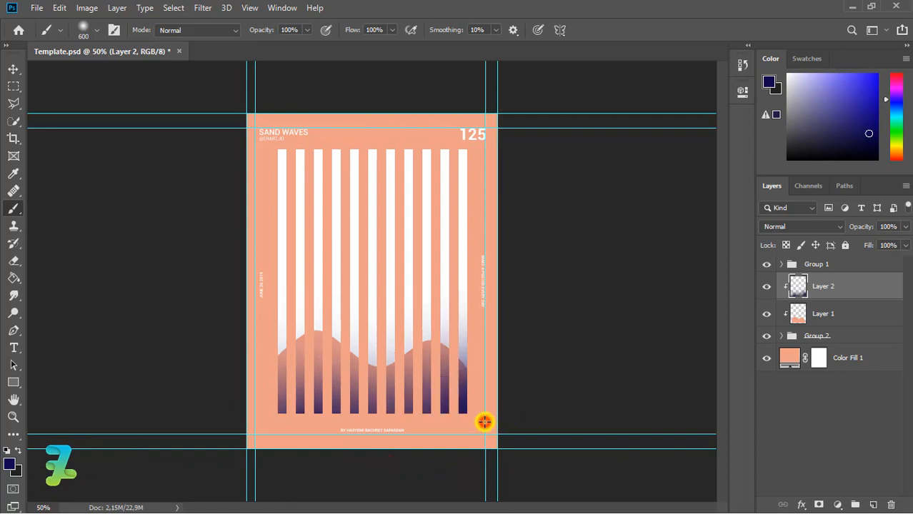
pyautogui.hotkey('ctrl', 'z')
pyautogui.click(477, 429)
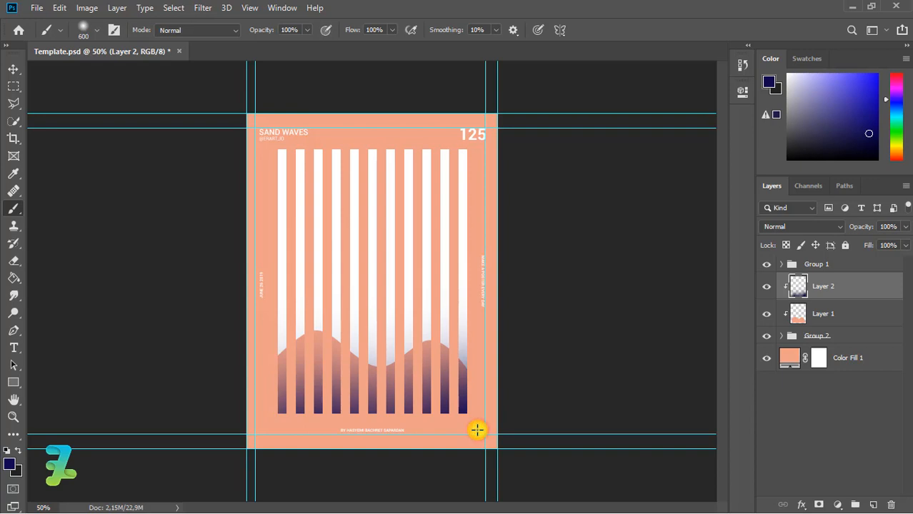
pyautogui.hotkey('ctrl', 'z')
pyautogui.click(467, 429)
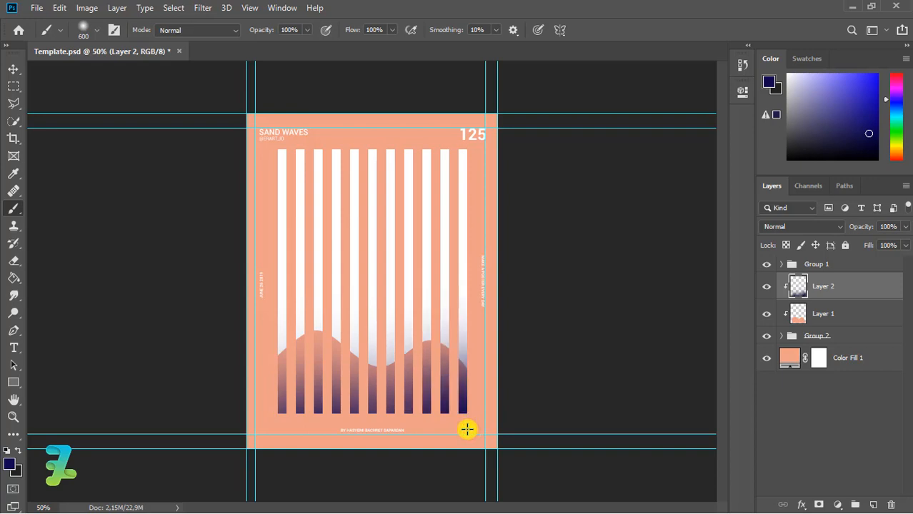
# - Darken the lower ends of the middle bars with one soft 600 px navy dab below them, undoing the first trial dab
pyautogui.hotkey('ctrl', '+')
pyautogui.click(371, 474)
pyautogui.hotkey('ctrl', 'z')
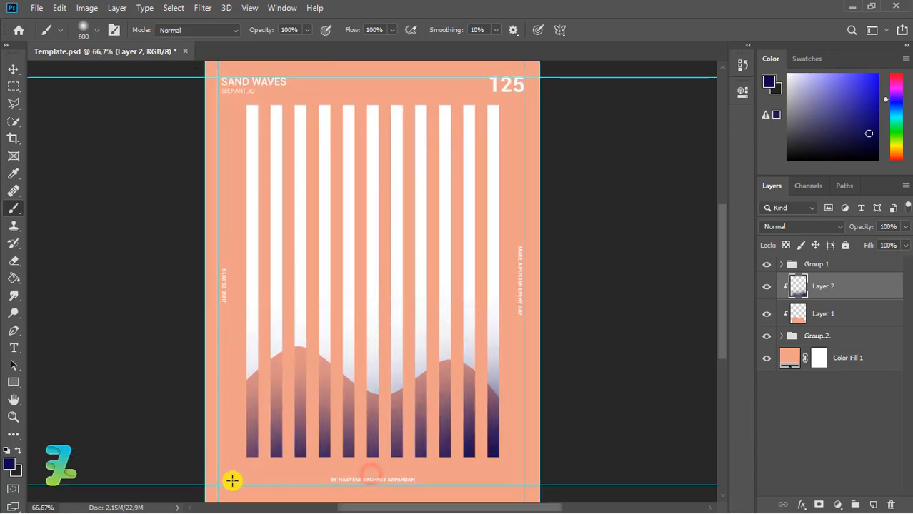
pyautogui.click(368, 499)
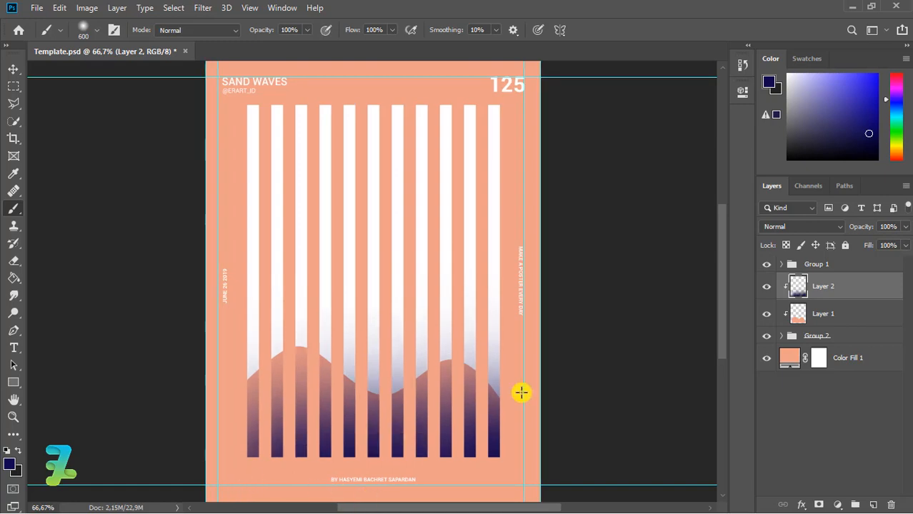
# - Start the Add Noise filter on Layer 2 with Uniform distribution and Monochromatic enabled
pyautogui.click(792, 226)
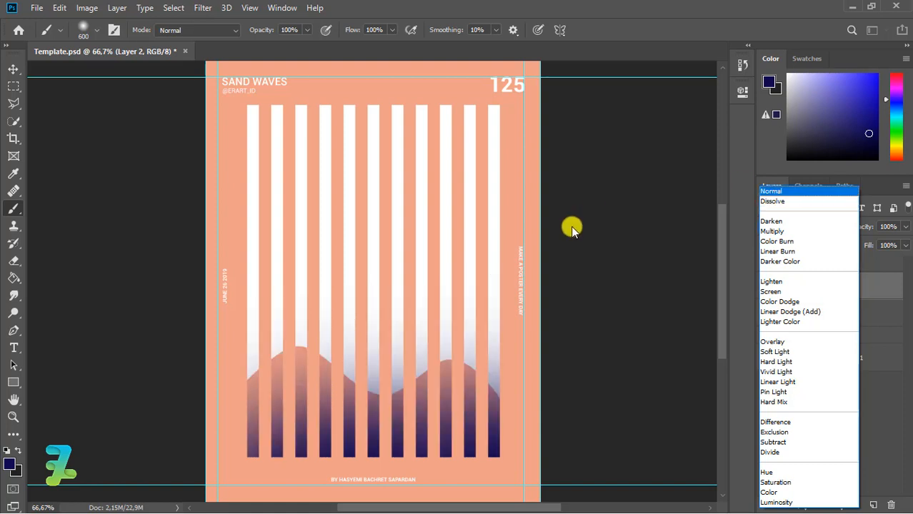
pyautogui.click(204, 7)
pyautogui.click(204, 8)
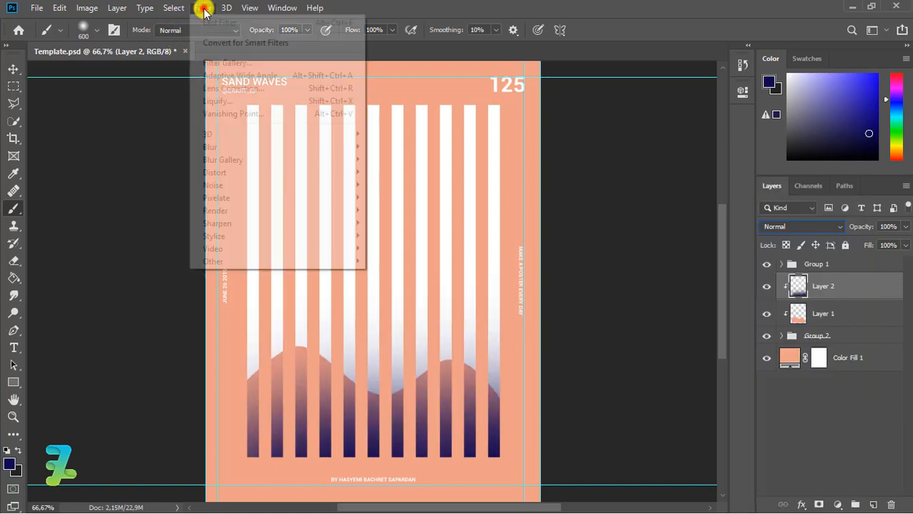
pyautogui.moveTo(330, 185)
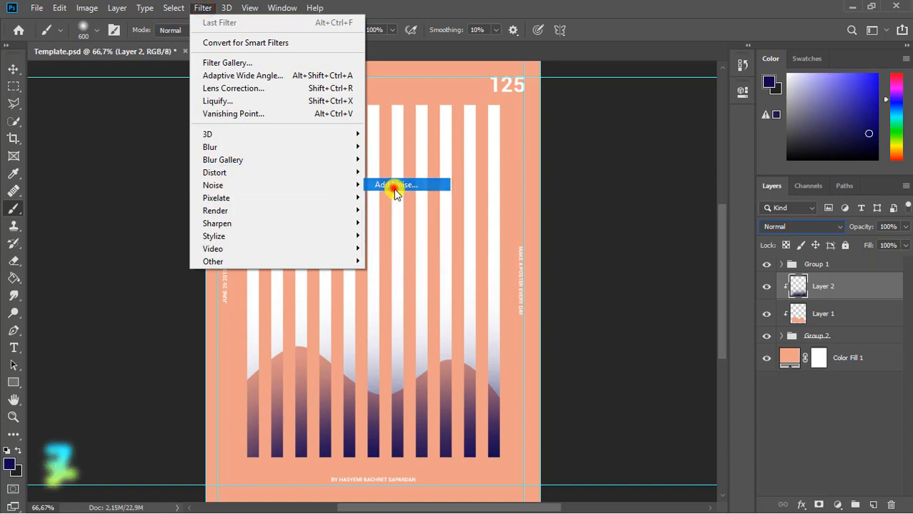
pyautogui.click(390, 187)
pyautogui.moveTo(361, 268); pyautogui.dragTo(421, 277)
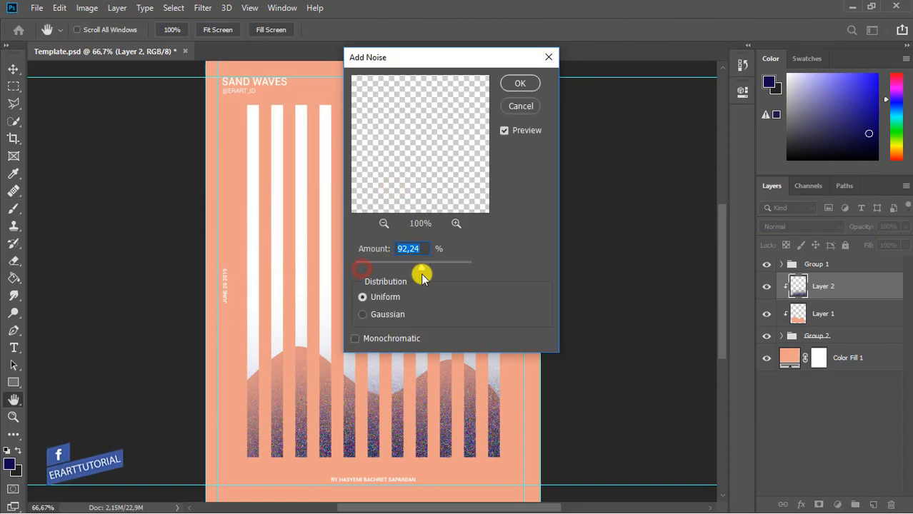
pyautogui.click(363, 314)
pyautogui.click(355, 338)
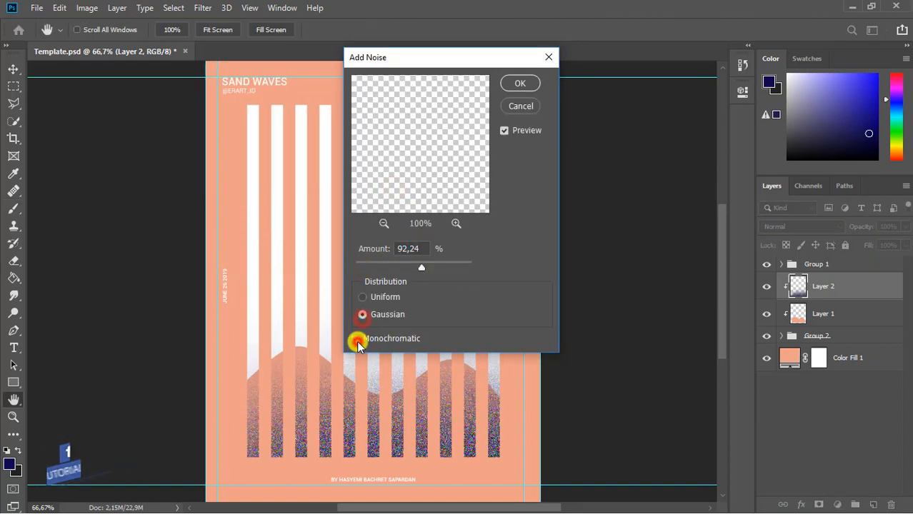
pyautogui.click(365, 297)
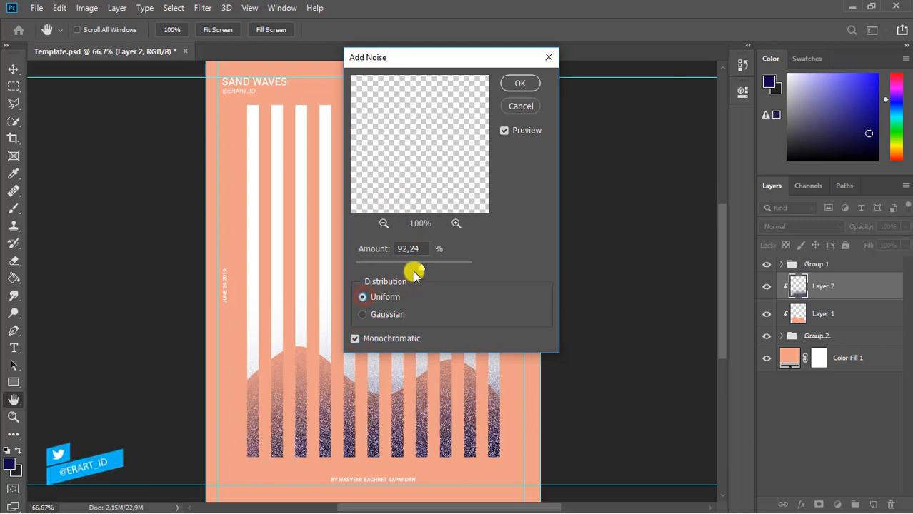
# - Reduce the noise amount to 11.55% and apply the filter to Layer 2
pyautogui.moveTo(419, 267); pyautogui.dragTo(390, 268)
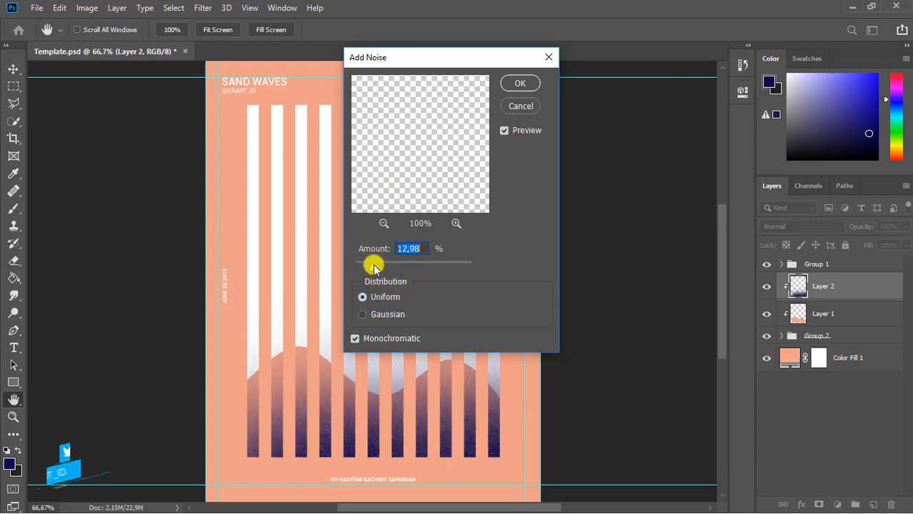
pyautogui.moveTo(387, 270); pyautogui.dragTo(369, 272)
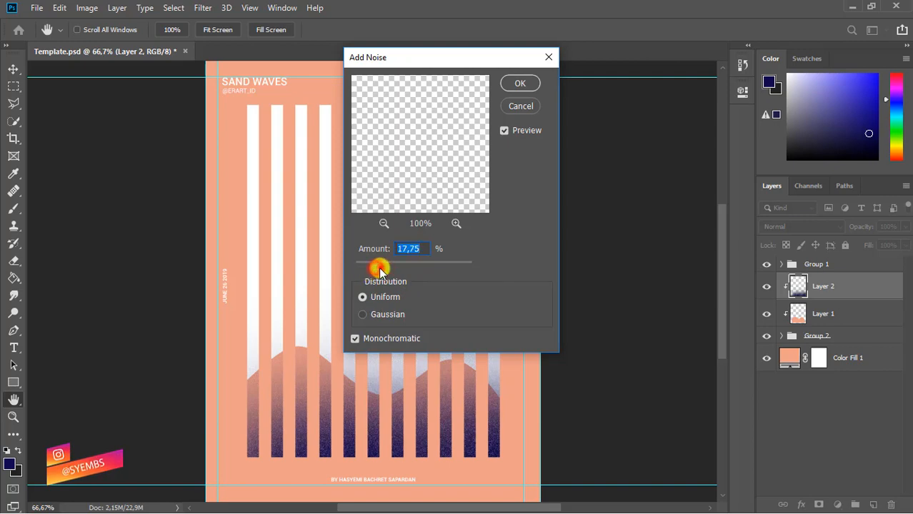
pyautogui.moveTo(380, 272); pyautogui.dragTo(366, 270)
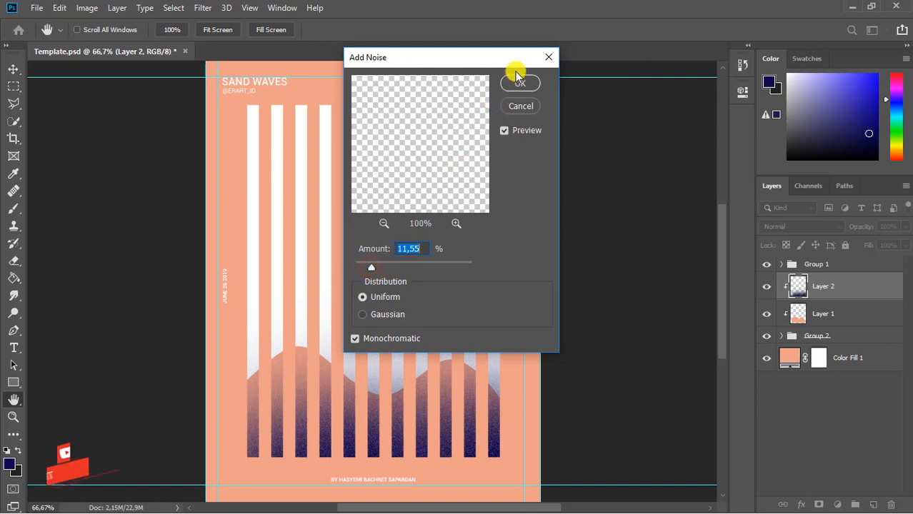
pyautogui.click(513, 83)
# - Set Layer 2's blend mode to Dissolve and add a new clipped layer above it
pyautogui.click(816, 227)
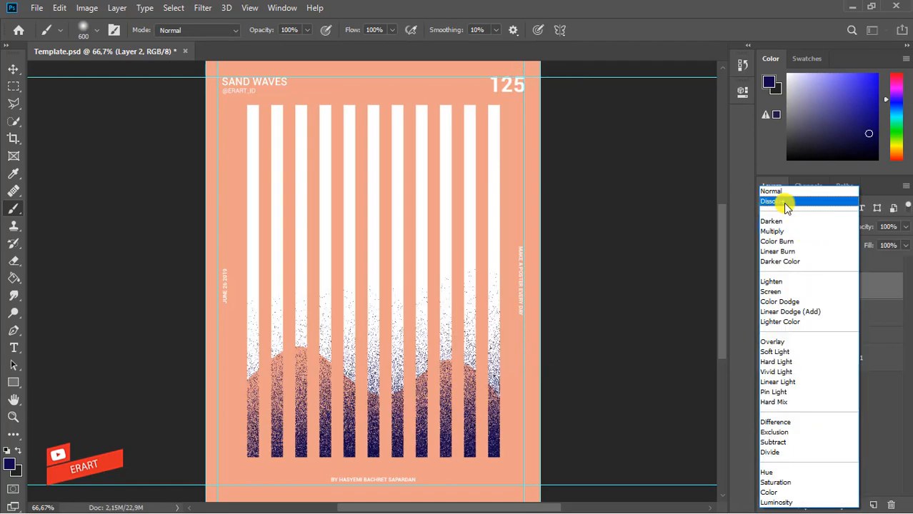
pyautogui.click(785, 205)
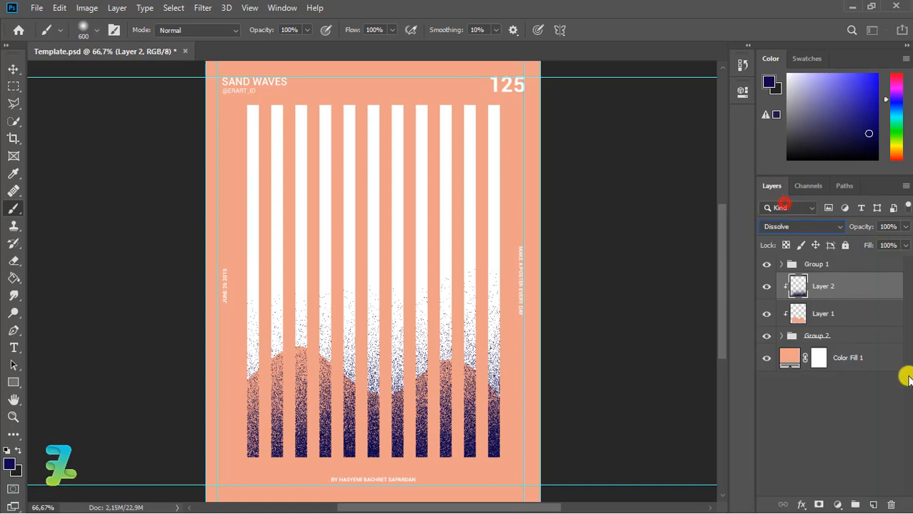
pyautogui.click(873, 506)
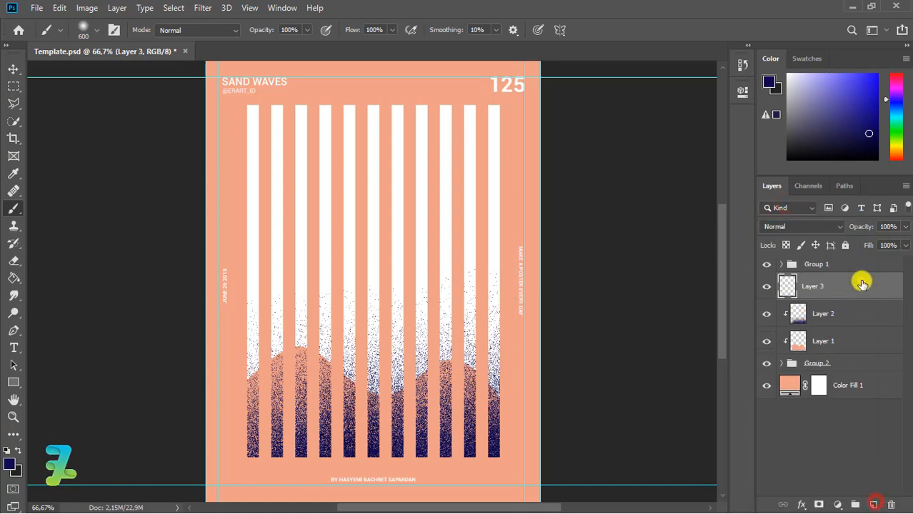
pyautogui.rightClick(862, 281)
pyautogui.click(723, 258)
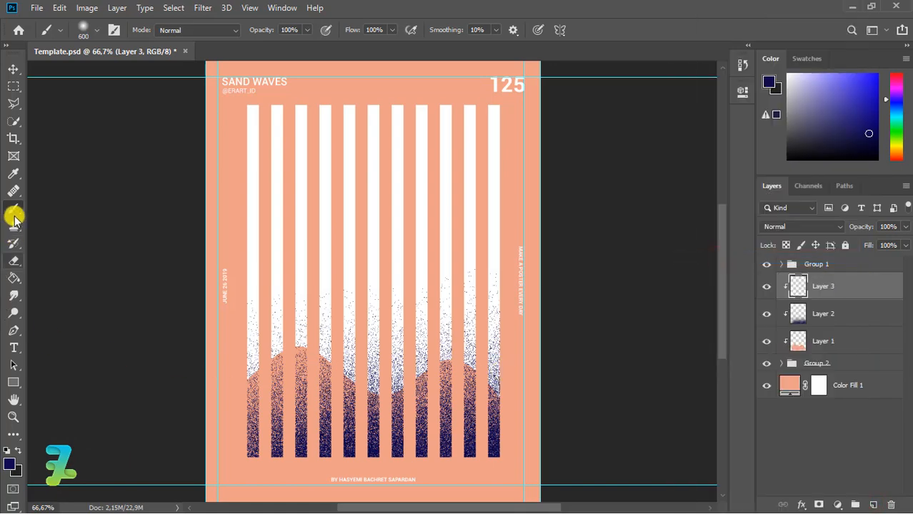
# - Paint soft navy strokes over the bars' lower ends on Layer 3, enlarging the brush to 200 px, and set the layer's opacity to 65%
pyautogui.click(231, 460)
pyautogui.press('[')
pyautogui.hotkey('ctrl', 'z')
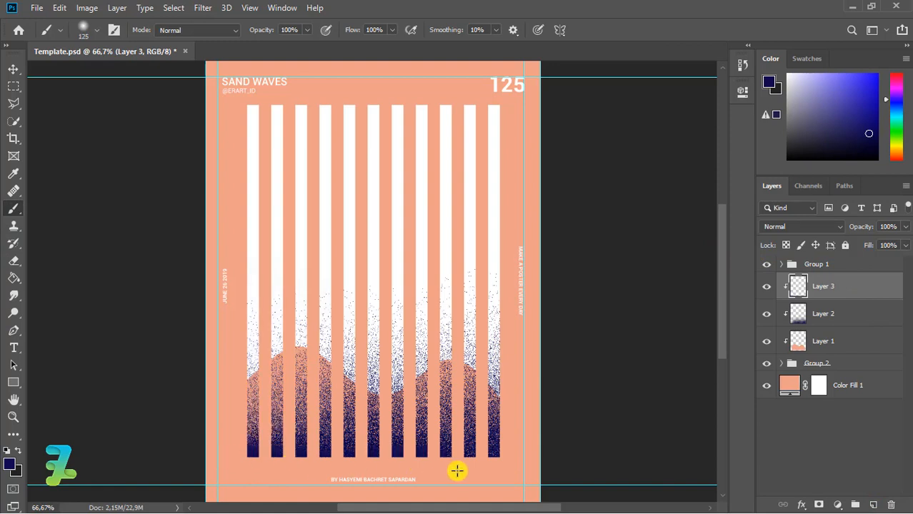
pyautogui.moveTo(536, 471)
pyautogui.mouseDown()
pyautogui.moveTo(397, 457)
pyautogui.moveTo(315, 465)
pyautogui.moveTo(213, 450)
pyautogui.mouseUp()
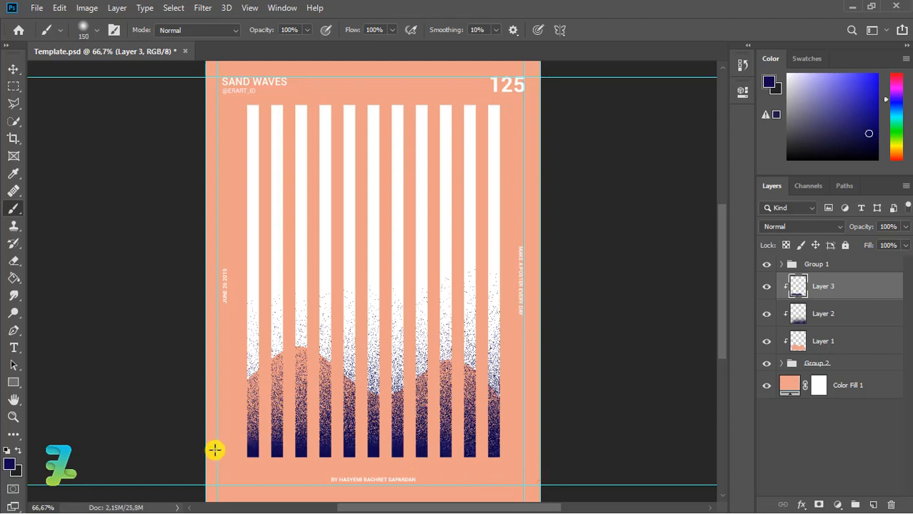
pyautogui.moveTo(269, 477)
pyautogui.mouseDown()
pyautogui.moveTo(263, 464)
pyautogui.moveTo(285, 448)
pyautogui.moveTo(478, 452)
pyautogui.moveTo(310, 442)
pyautogui.moveTo(285, 433)
pyautogui.moveTo(289, 418)
pyautogui.moveTo(281, 421)
pyautogui.moveTo(371, 436)
pyautogui.moveTo(461, 432)
pyautogui.moveTo(436, 428)
pyautogui.moveTo(495, 438)
pyautogui.mouseUp()
pyautogui.moveTo(904, 242); pyautogui.dragTo(886, 246)
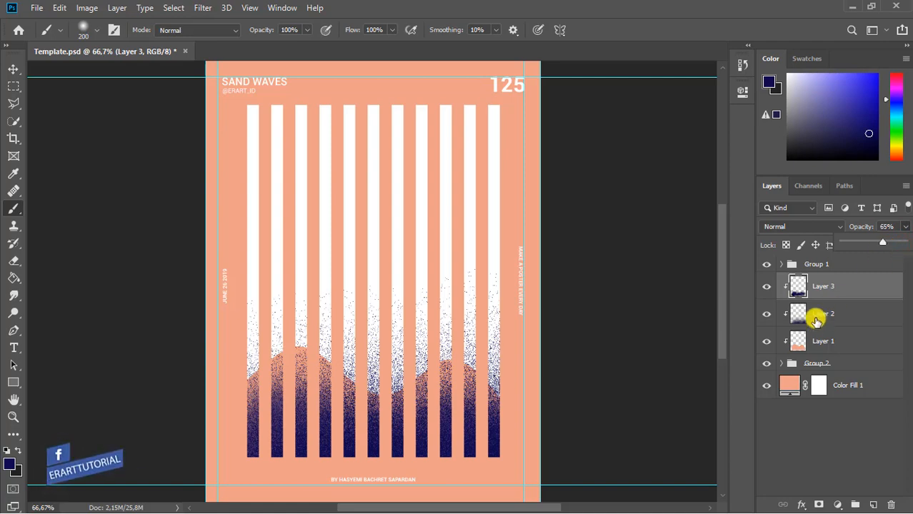
# - Release Layer 1 from its clipping mask and clip Layers 2 and 3 to it
pyautogui.rightClick(853, 341)
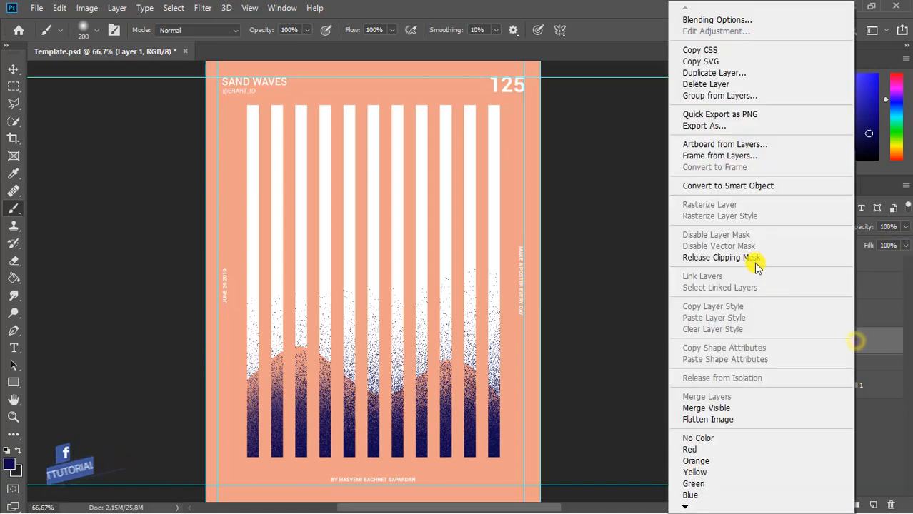
pyautogui.click(753, 258)
pyautogui.click(832, 310)
pyautogui.keyDown('shift'); pyautogui.click(838, 289); pyautogui.keyUp('shift')
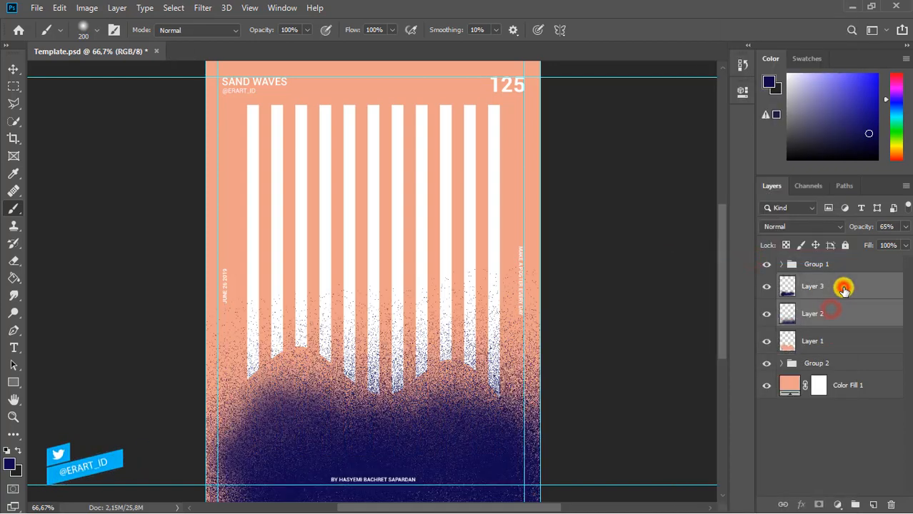
pyautogui.rightClick(843, 289)
pyautogui.click(763, 259)
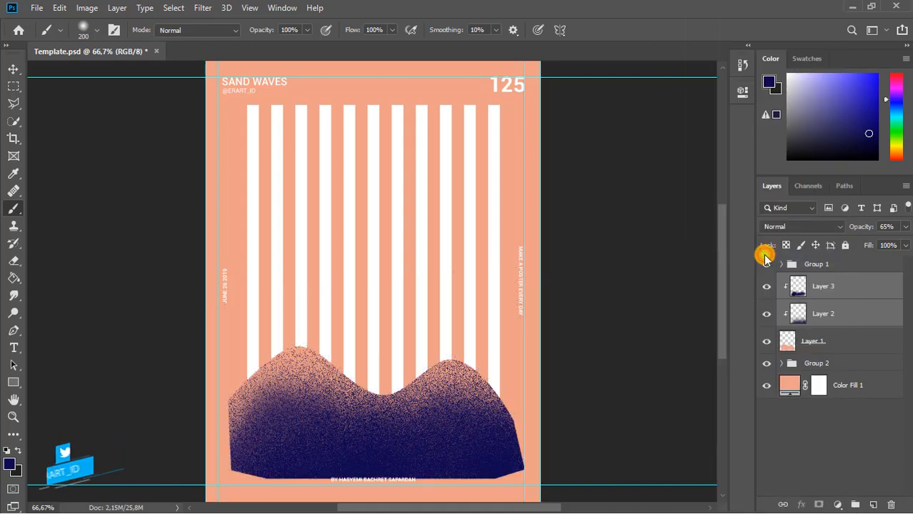
# - Try converting only Layers 1 and 2 to a smart object, and undo the conversion
pyautogui.click(873, 343)
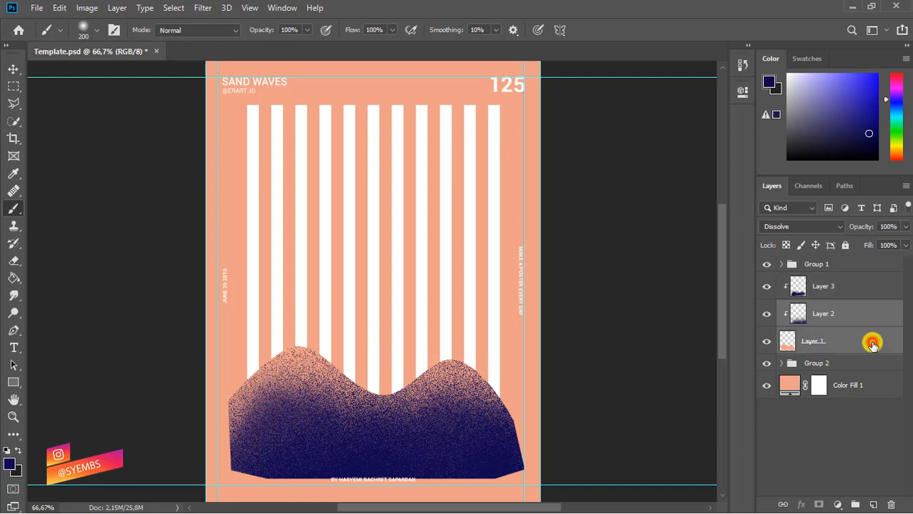
pyautogui.rightClick(872, 341)
pyautogui.click(741, 187)
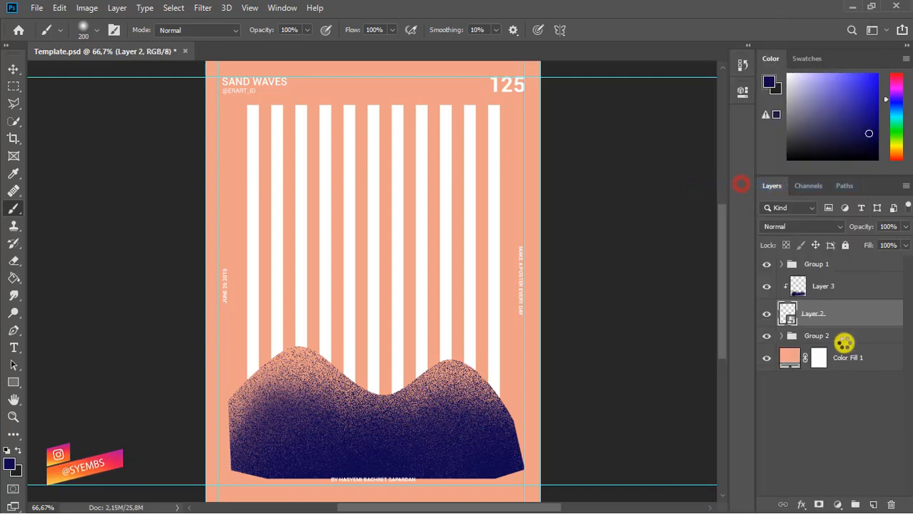
pyautogui.hotkey('ctrl', 'z')
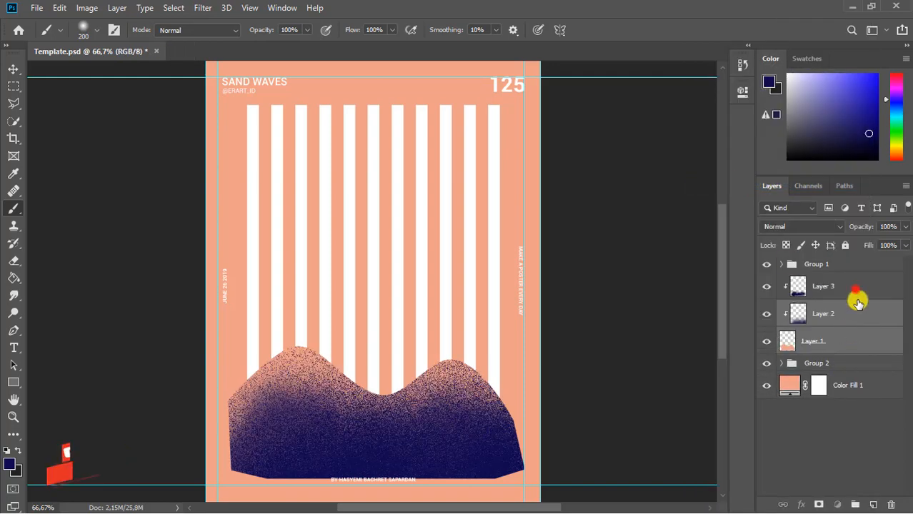
# - Convert Layers 1, 2 and 3 together into one smart object and clip it to Group 2
pyautogui.click(857, 290)
pyautogui.rightClick(861, 333)
pyautogui.click(873, 328)
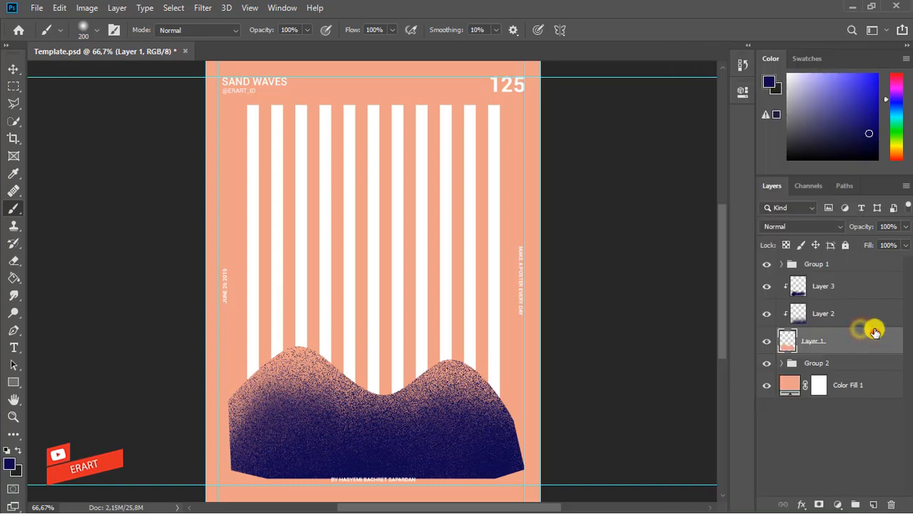
pyautogui.keyDown('ctrl'); pyautogui.click(865, 286); pyautogui.keyUp('ctrl')
pyautogui.rightClick(855, 336)
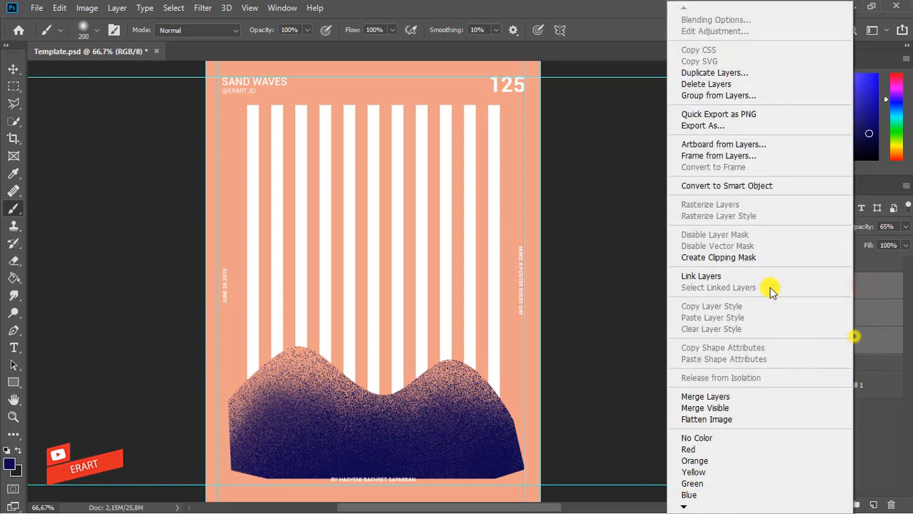
pyautogui.click(714, 185)
pyautogui.rightClick(841, 289)
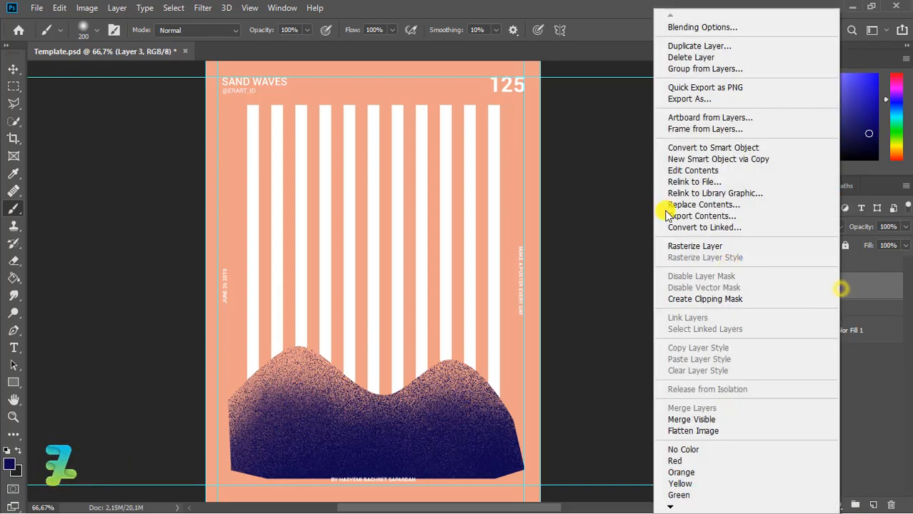
pyautogui.click(678, 299)
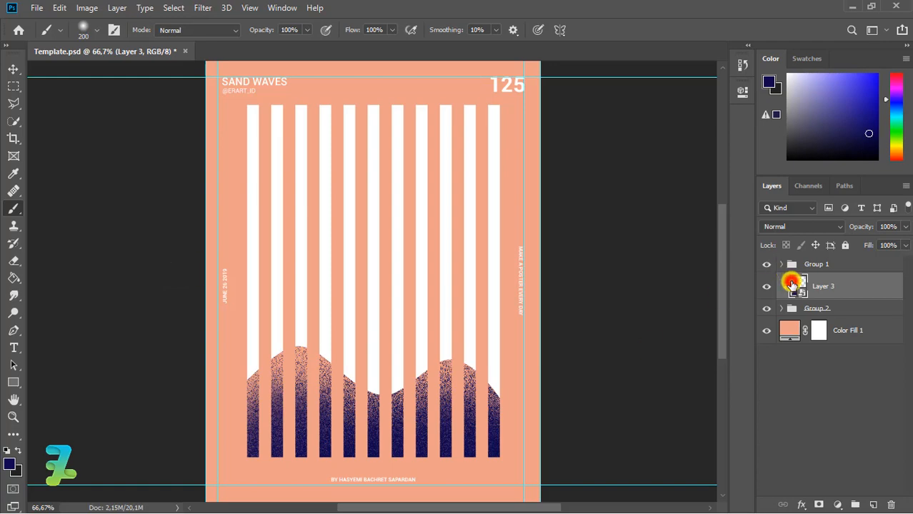
# - Open the wave smart object's contents and prepare a soft 70 px Eraser for Layer 2
pyautogui.doubleClick(792, 285)
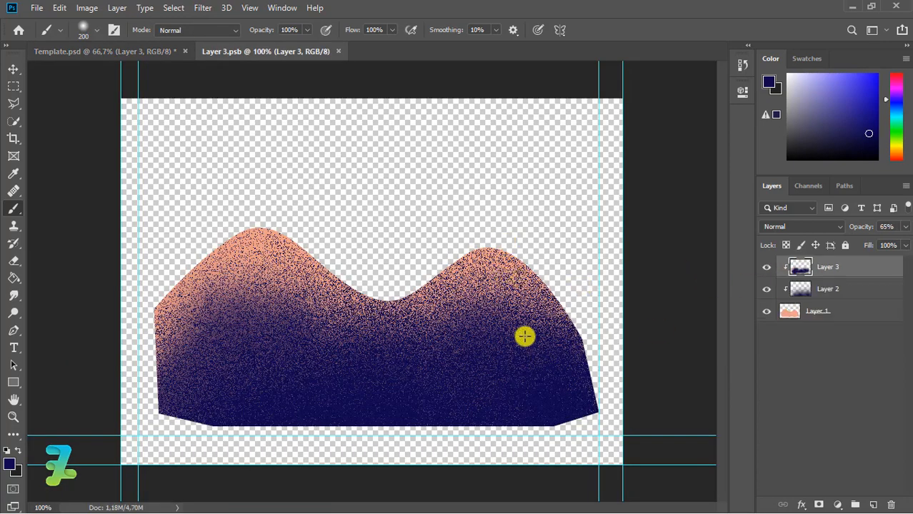
pyautogui.click(800, 288)
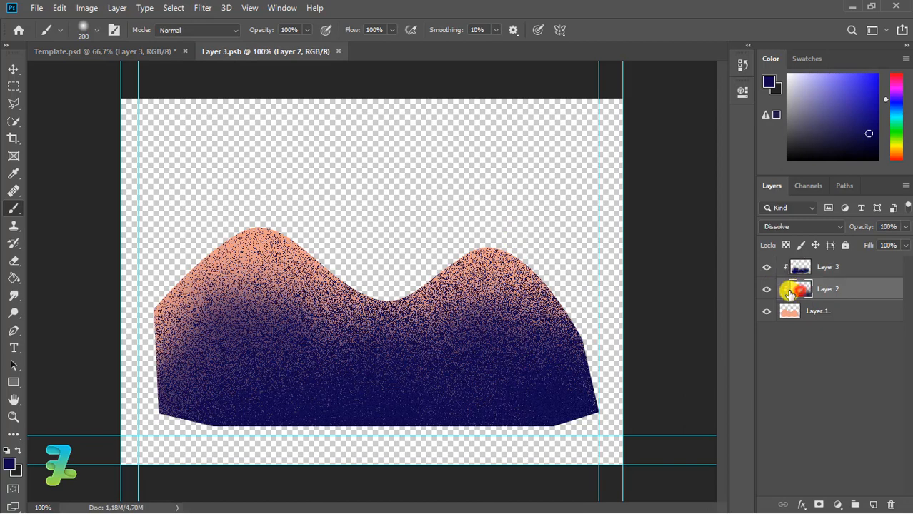
pyautogui.click(13, 262)
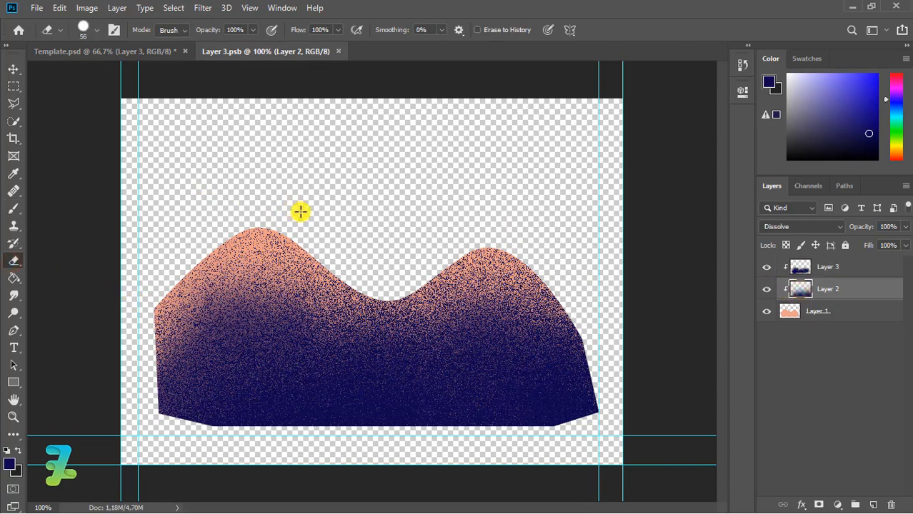
pyautogui.click(92, 30)
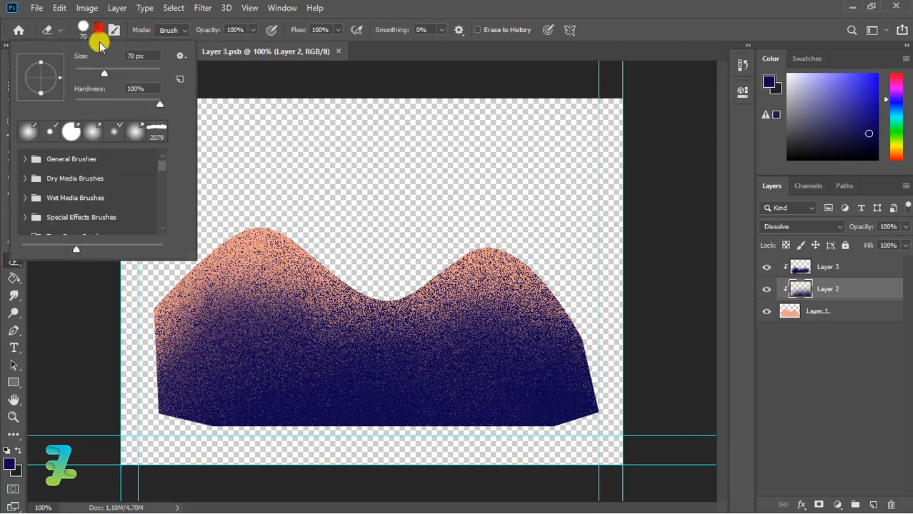
pyautogui.moveTo(155, 104); pyautogui.dragTo(51, 107)
pyautogui.click(97, 30)
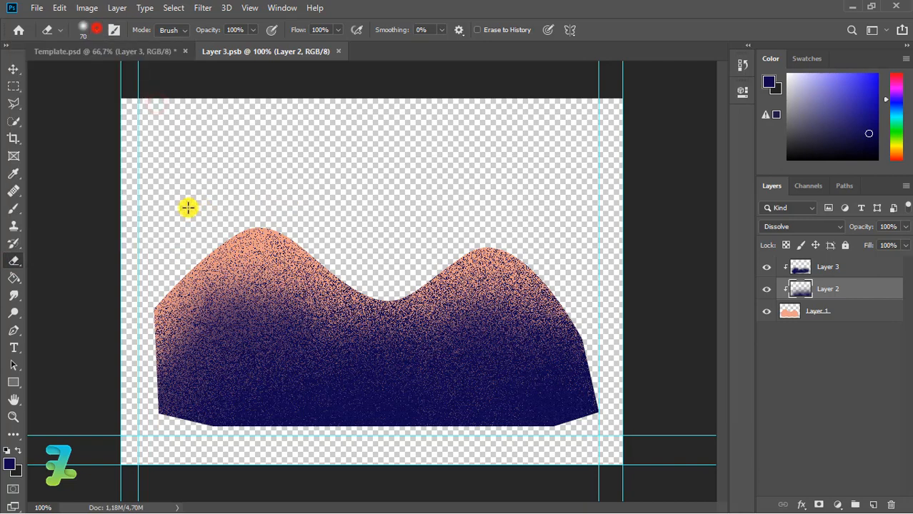
# - Erase the navy grain along the wave's upper edge on Layer 2, and save and close the smart object
pyautogui.moveTo(324, 248)
pyautogui.mouseDown()
pyautogui.moveTo(215, 253)
pyautogui.moveTo(288, 210)
pyautogui.mouseUp()
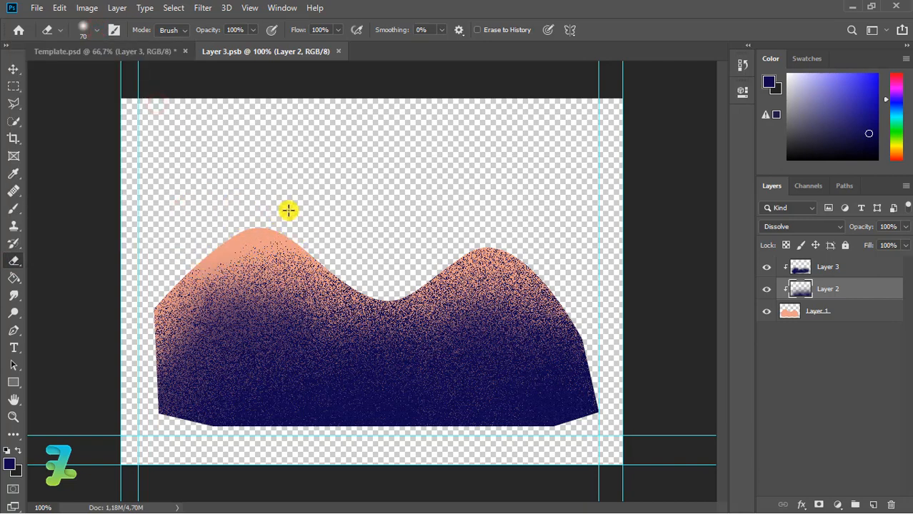
pyautogui.moveTo(166, 285); pyautogui.dragTo(168, 274)
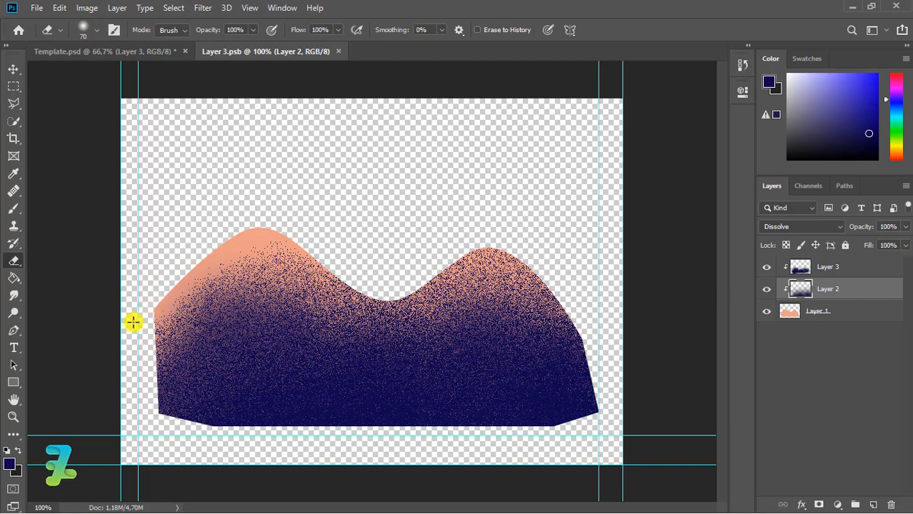
pyautogui.moveTo(258, 232)
pyautogui.mouseDown()
pyautogui.moveTo(383, 289)
pyautogui.moveTo(293, 255)
pyautogui.mouseUp()
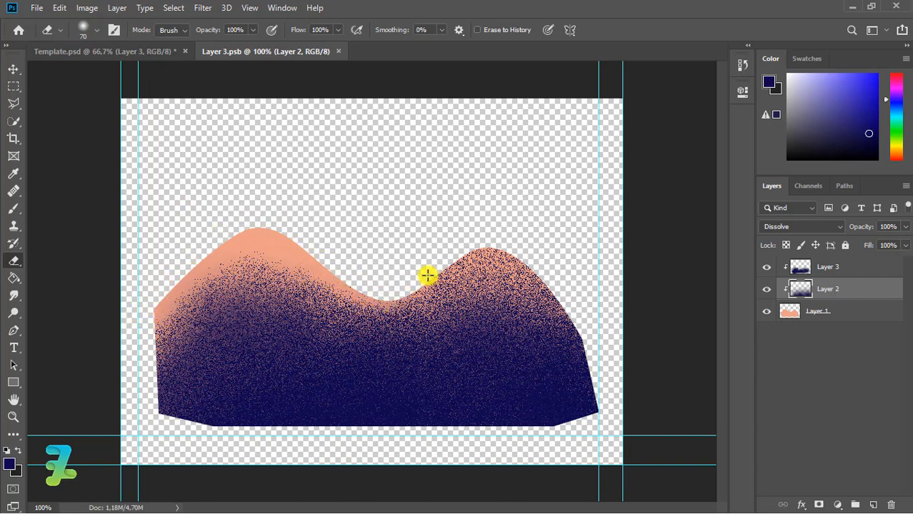
pyautogui.moveTo(427, 275)
pyautogui.mouseDown()
pyautogui.moveTo(490, 248)
pyautogui.moveTo(538, 259)
pyautogui.moveTo(569, 291)
pyautogui.moveTo(508, 254)
pyautogui.moveTo(470, 249)
pyautogui.moveTo(433, 270)
pyautogui.moveTo(487, 252)
pyautogui.moveTo(369, 301)
pyautogui.moveTo(262, 232)
pyautogui.mouseUp()
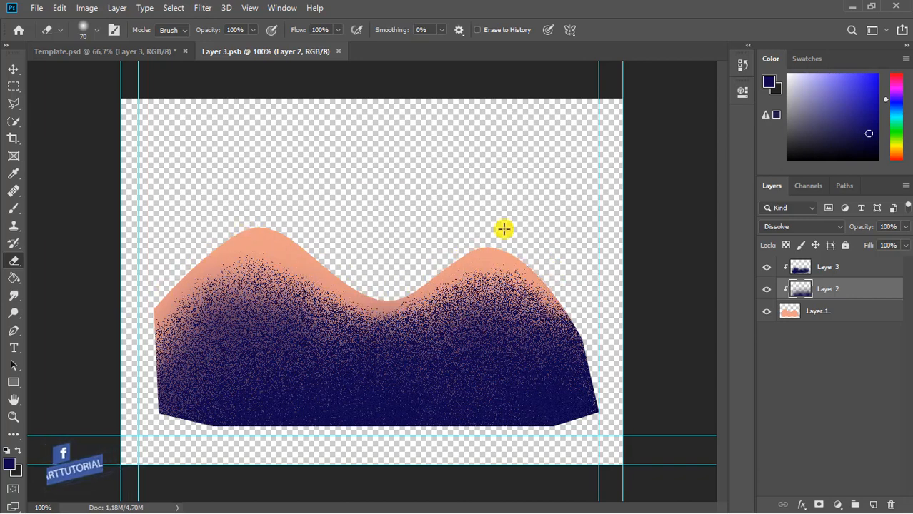
pyautogui.moveTo(576, 302)
pyautogui.mouseDown()
pyautogui.moveTo(612, 373)
pyautogui.moveTo(603, 346)
pyautogui.moveTo(529, 274)
pyautogui.moveTo(529, 253)
pyautogui.mouseUp()
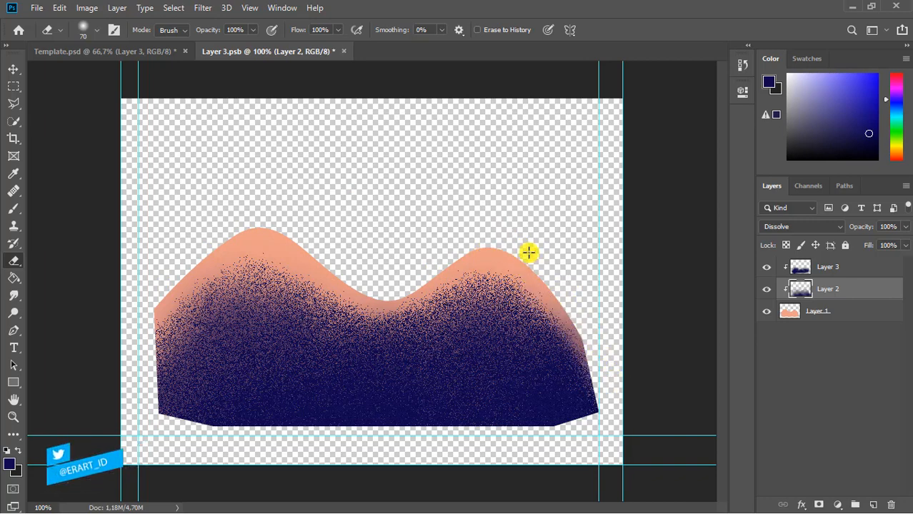
pyautogui.click(13, 68)
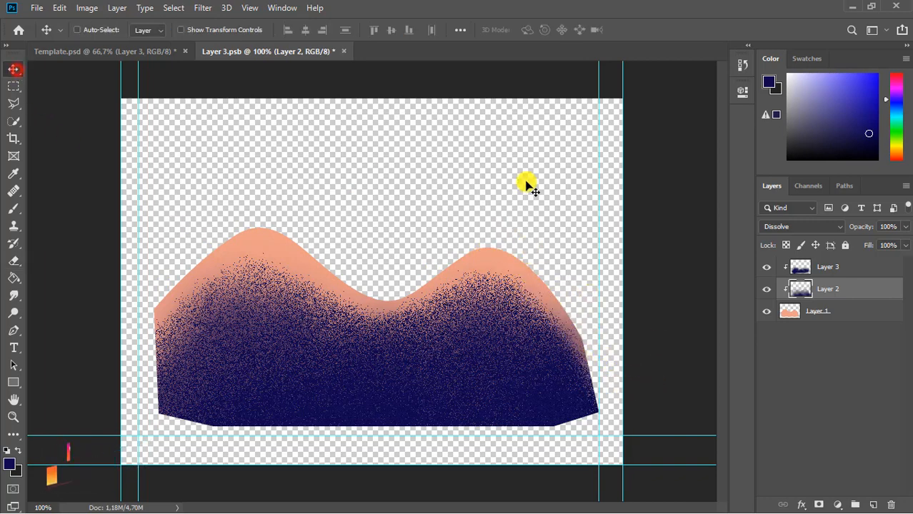
pyautogui.click(336, 52)
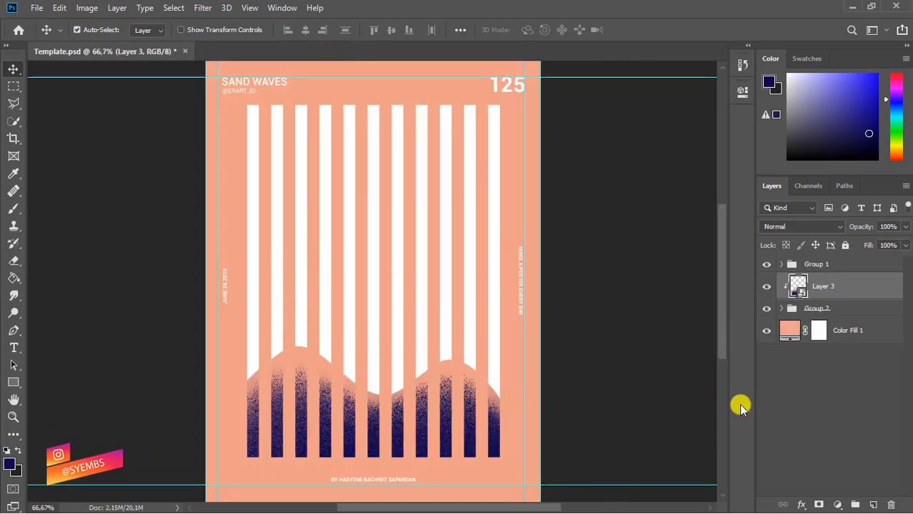
# - Add a new layer above the wave smart object and activate the Pen tool for a second wave
pyautogui.click(873, 505)
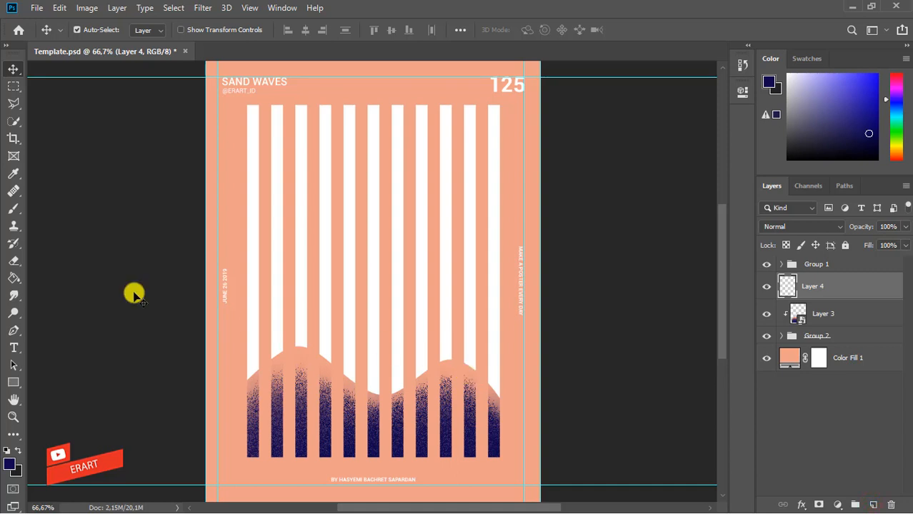
pyautogui.click(11, 330)
pyautogui.click(505, 284)
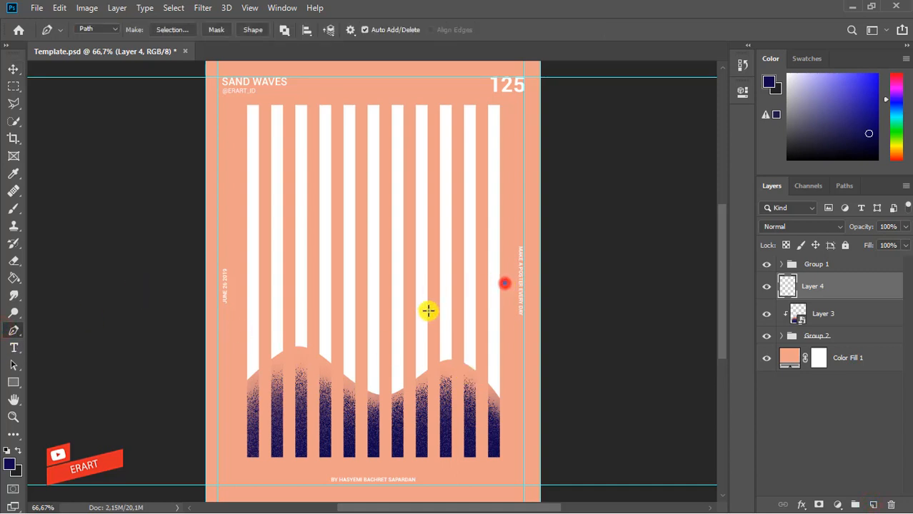
pyautogui.moveTo(435, 300); pyautogui.dragTo(397, 289)
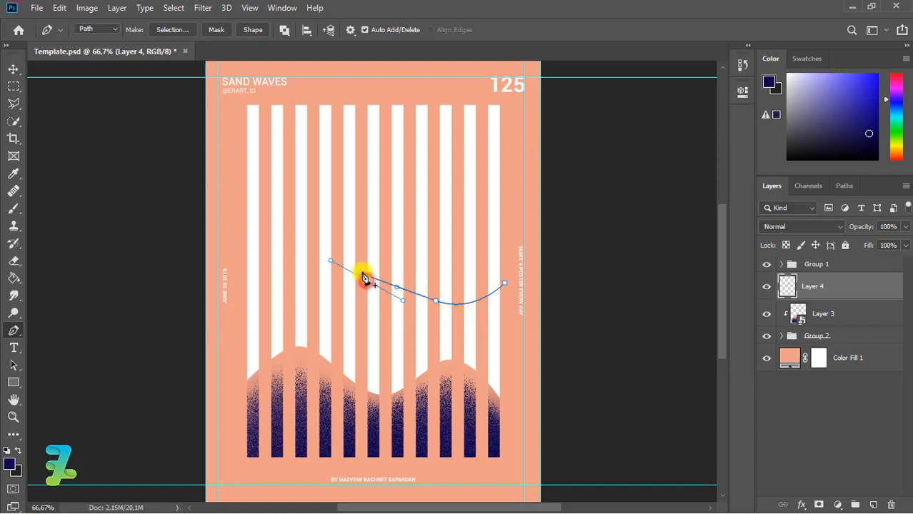
pyautogui.hotkey('ctrl', 'z')
pyautogui.hotkey('ctrl', 'z')
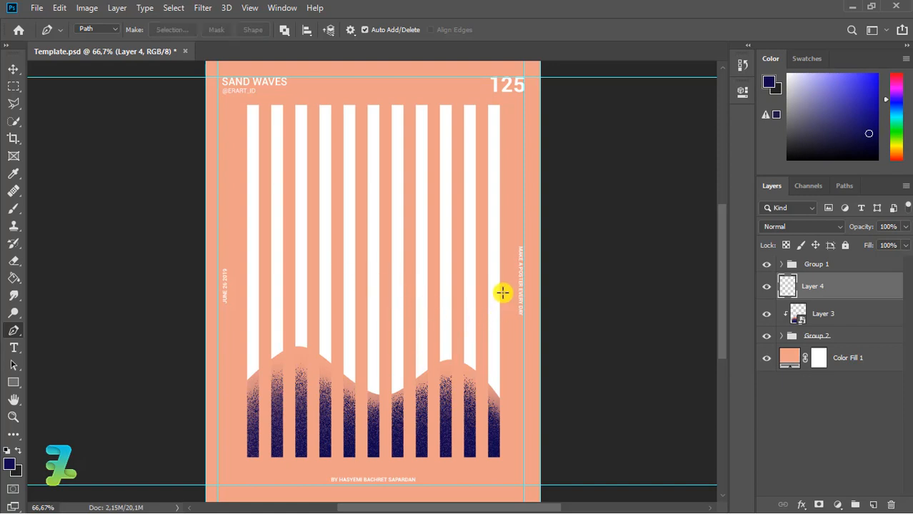
# - Draw the second wave's curved upper edge across the bars above the first wave, extending past the canvas's left edge
pyautogui.click(503, 292)
pyautogui.moveTo(429, 309); pyautogui.dragTo(420, 299)
pyautogui.moveTo(394, 288); pyautogui.dragTo(263, 350)
pyautogui.hotkey('ctrl', 'z')
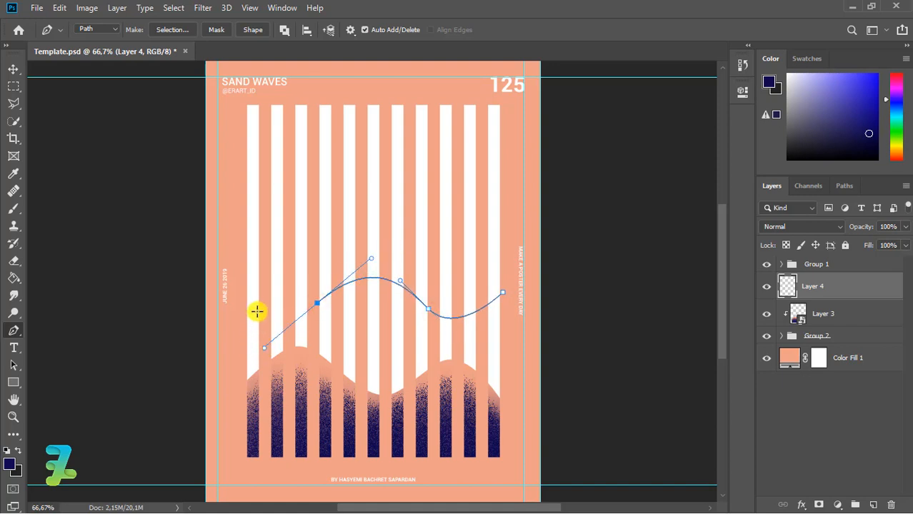
pyautogui.moveTo(248, 305); pyautogui.dragTo(122, 263)
pyautogui.press('z')
pyautogui.click(12, 331)
pyautogui.hotkey('ctrl', 'z')
pyautogui.hotkey('ctrl', 'z')
pyautogui.hotkey('ctrl', 'z')
# - Close the wave path around the bars' lower ends and convert it into a selection with a feather of 0
pyautogui.click(177, 362)
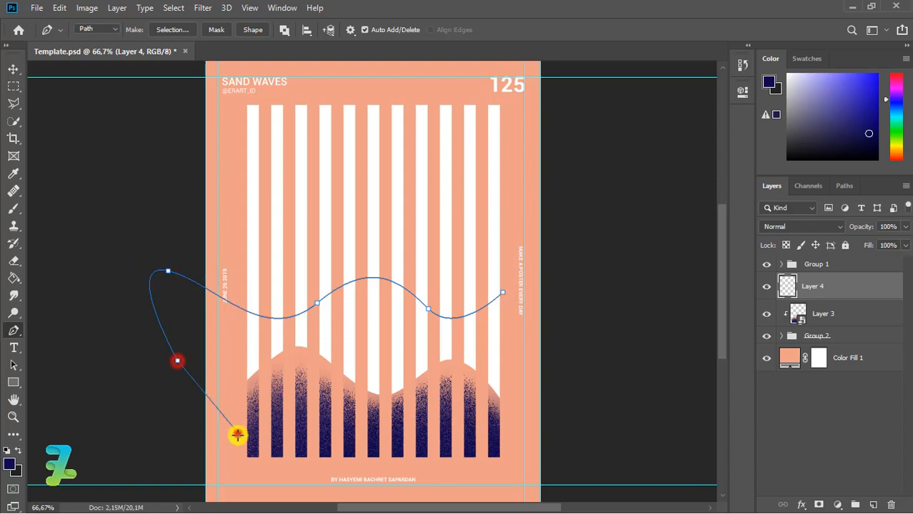
pyautogui.click(238, 433)
pyautogui.click(313, 485)
pyautogui.click(484, 451)
pyautogui.click(521, 404)
pyautogui.click(523, 355)
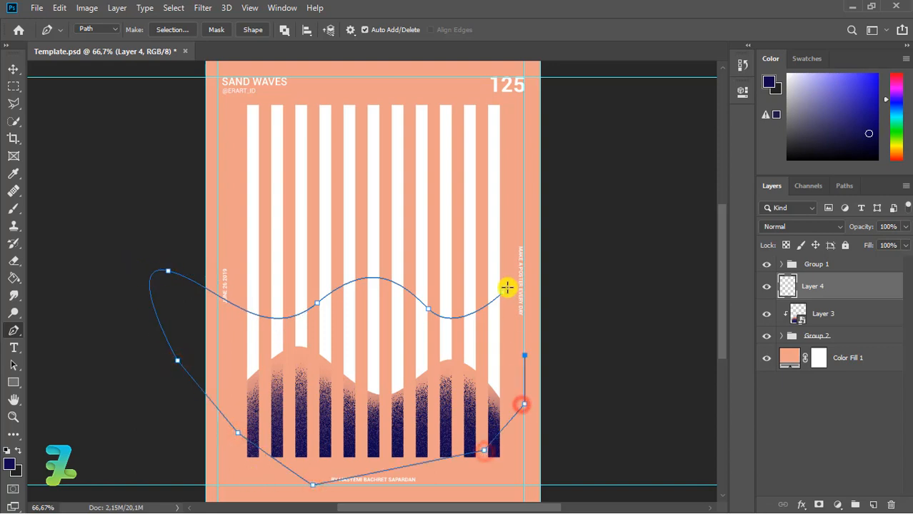
pyautogui.click(503, 293)
pyautogui.rightClick(503, 293)
pyautogui.click(517, 271)
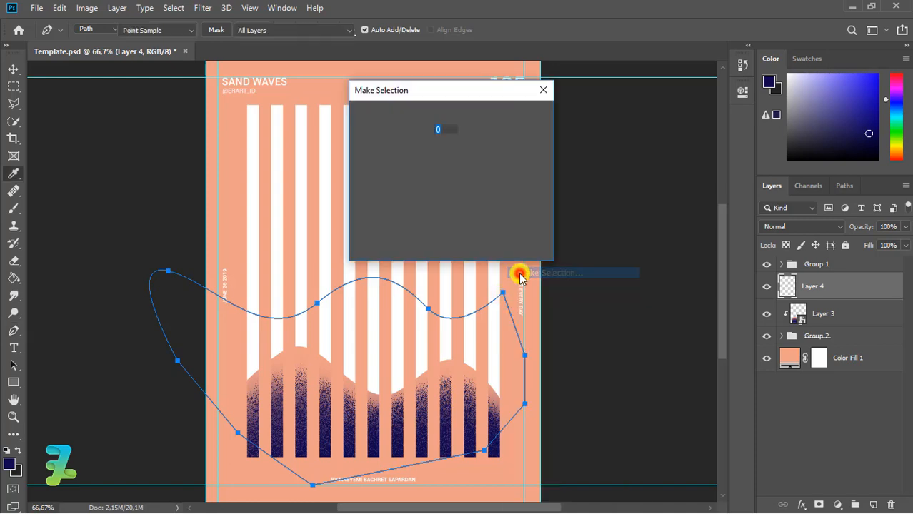
pyautogui.click(525, 119)
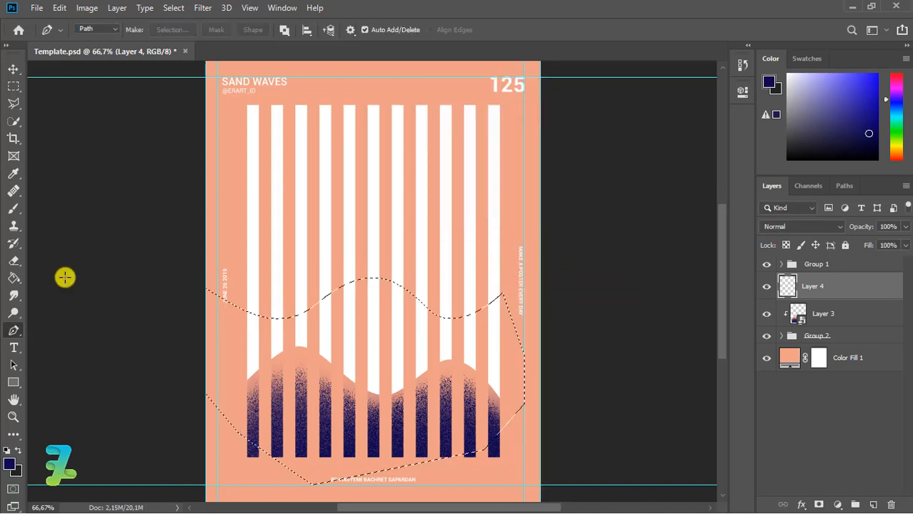
# - Set the foreground color to the background's peach, fill the wave selection on Layer 4, and deselect
pyautogui.click(16, 279)
pyautogui.click(17, 450)
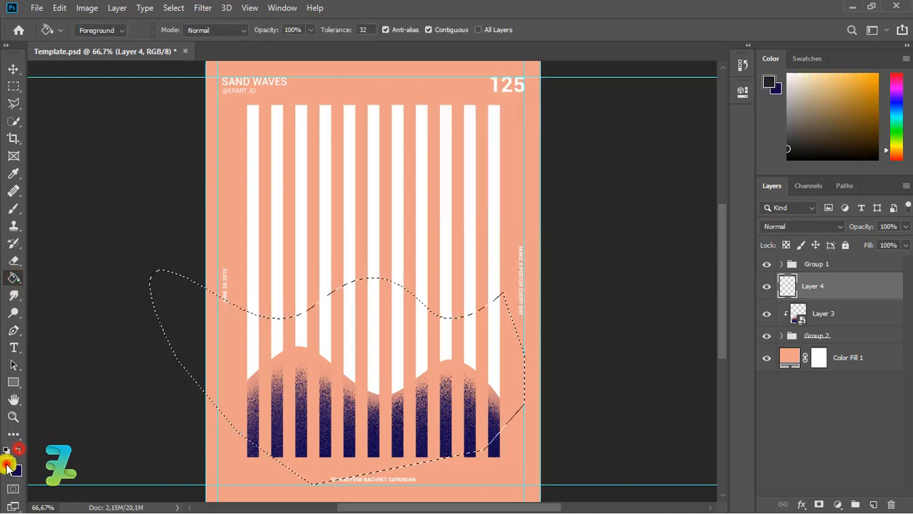
pyautogui.click(9, 464)
pyautogui.click(230, 474)
pyautogui.click(848, 152)
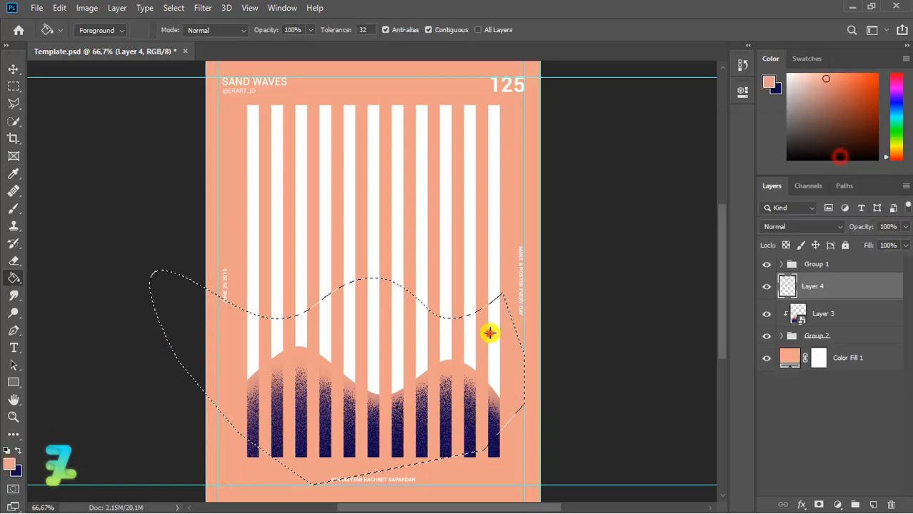
pyautogui.click(489, 333)
pyautogui.hotkey('ctrl', 'd')
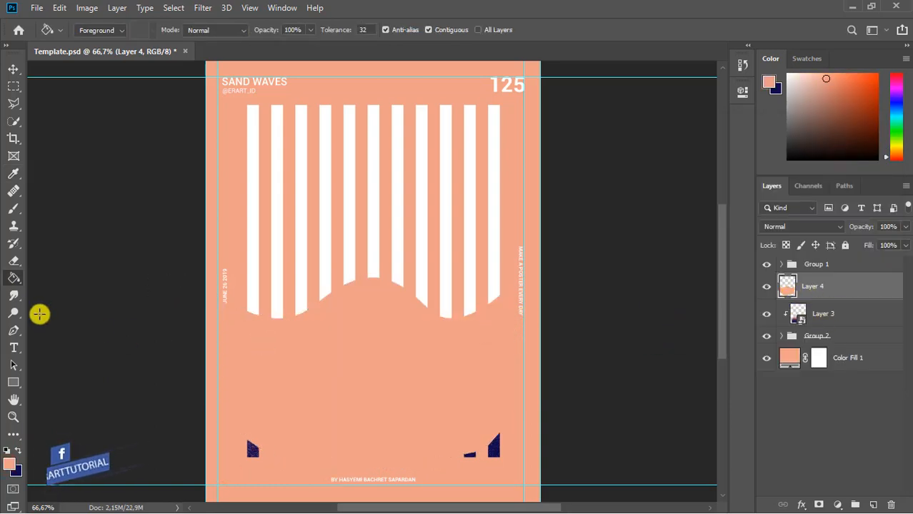
# - Add a new layer clipped to Layer 4 and enlarge the soft brush to 700 px
pyautogui.click(11, 207)
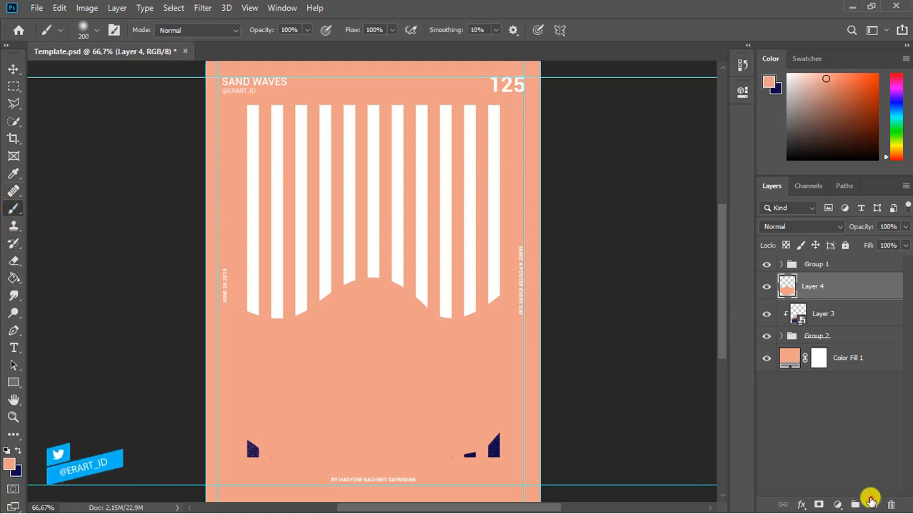
pyautogui.click(871, 503)
pyautogui.rightClick(843, 284)
pyautogui.click(755, 258)
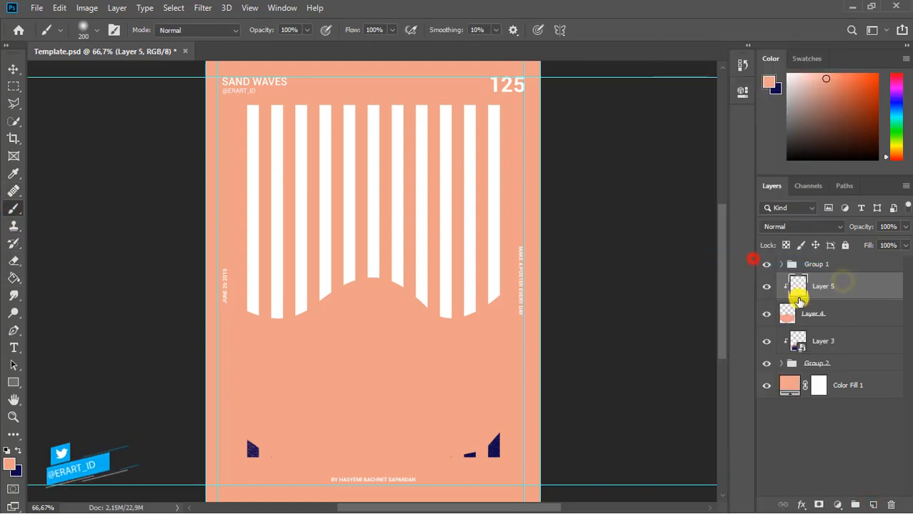
pyautogui.press(']')
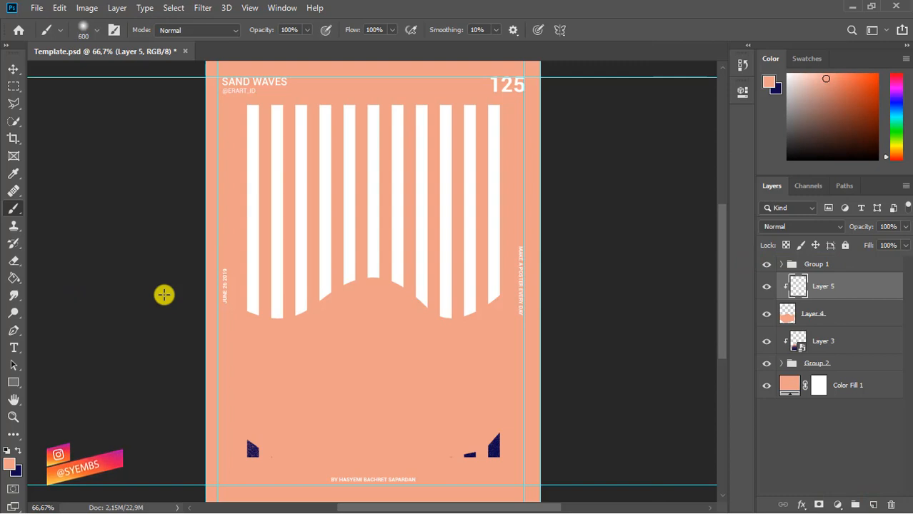
pyautogui.hotkey('ctrl', '-')
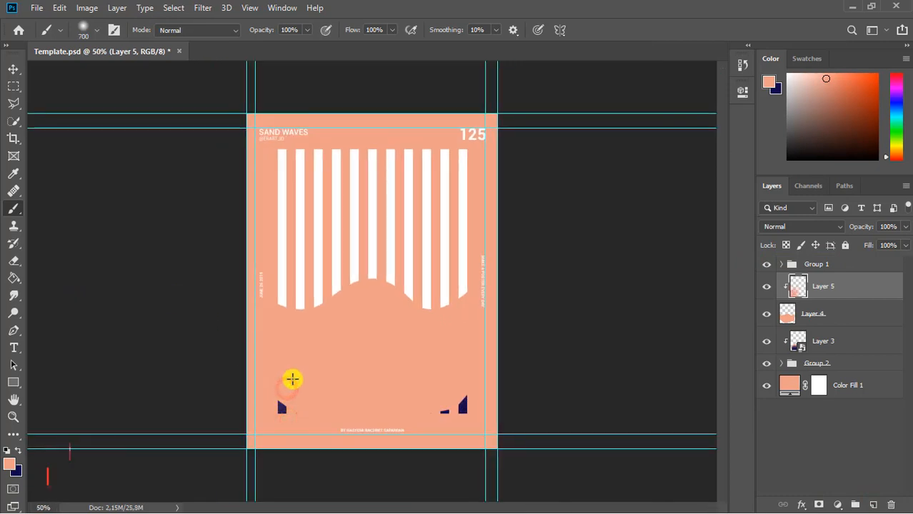
pyautogui.click(872, 504)
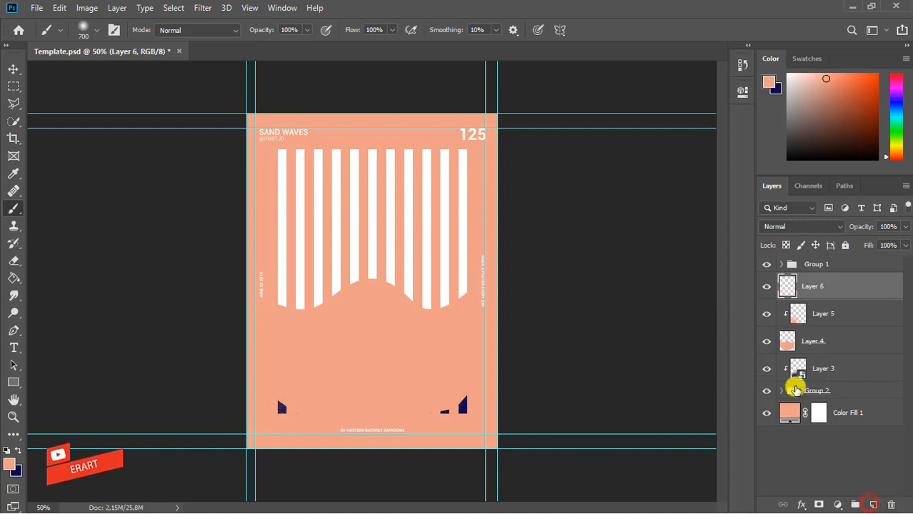
pyautogui.hotkey('ctrl', 'z')
pyautogui.hotkey('ctrl', 'z')
# - Paint soft navy shading over the lower part of the second wave on Layer 5
pyautogui.click(15, 447)
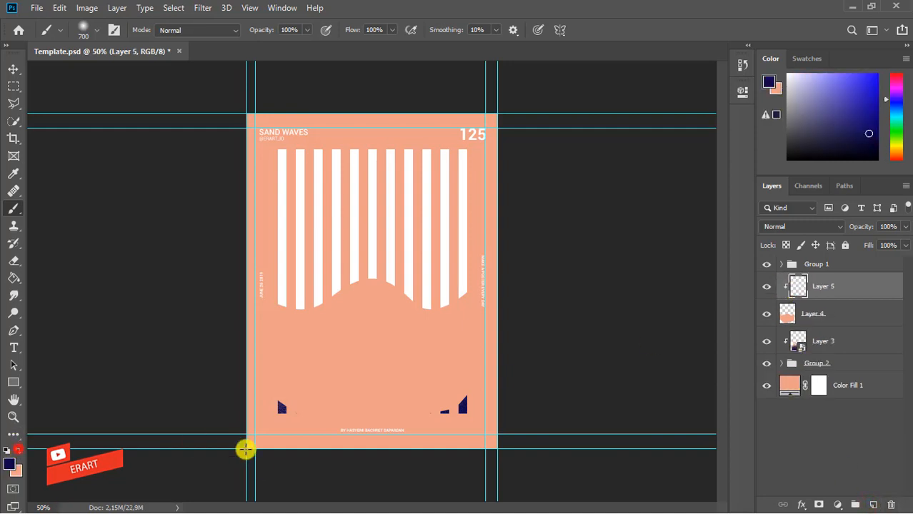
pyautogui.click(298, 427)
pyautogui.click(371, 438)
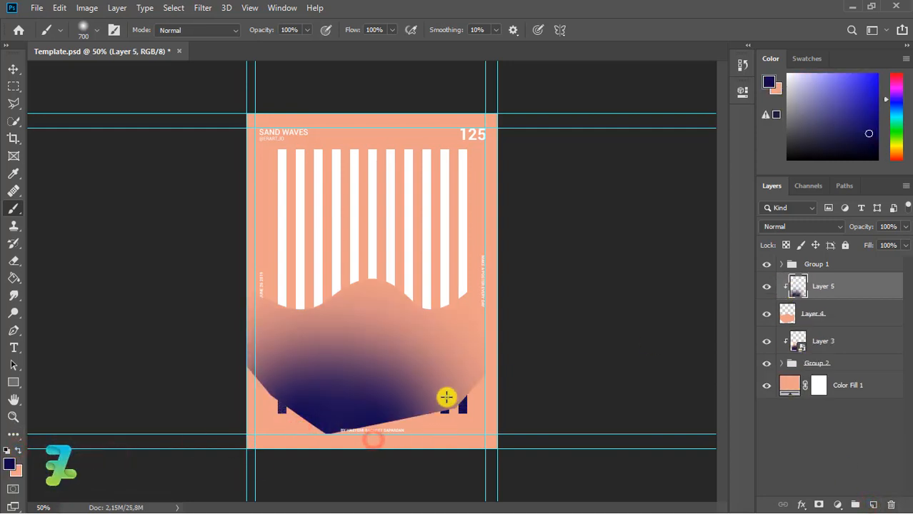
pyautogui.click(444, 394)
pyautogui.click(403, 412)
pyautogui.click(314, 407)
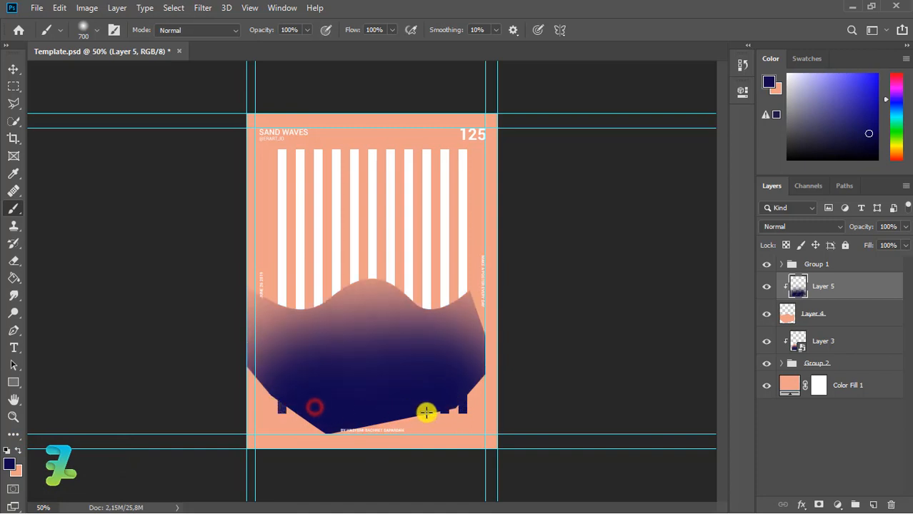
# - Apply an Add Noise filter of 11,55% with Uniform distribution to Layer 5 and set its blend mode to Dissolve
pyautogui.click(203, 8)
pyautogui.click(369, 188)
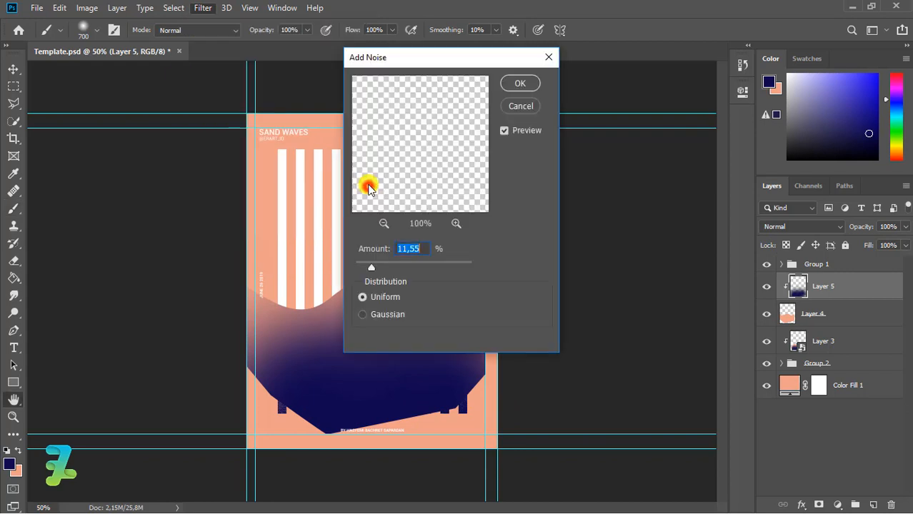
pyautogui.press('Return')
pyautogui.click(766, 227)
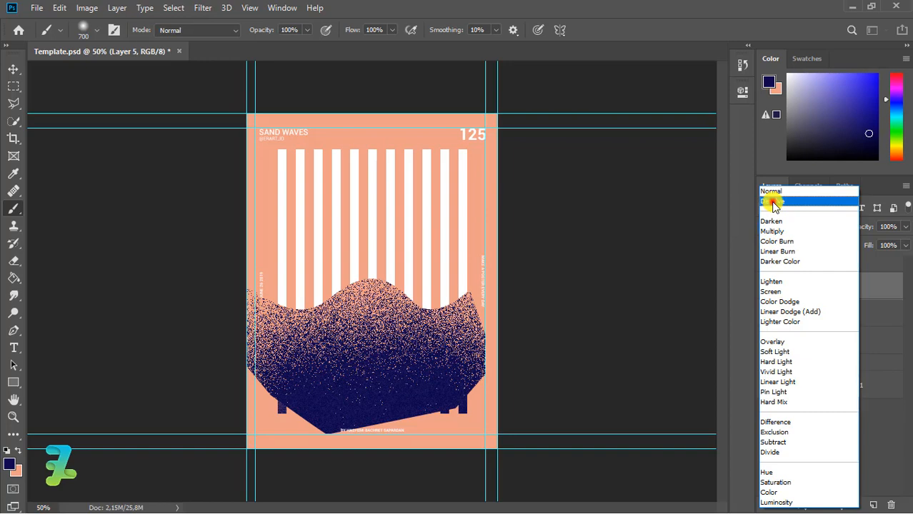
pyautogui.click(774, 204)
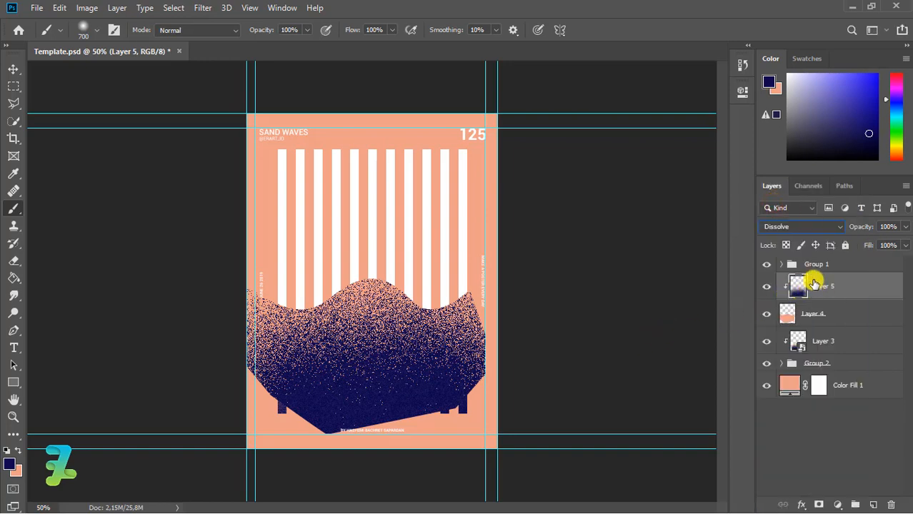
# - Erase the navy grain along the second wave's upper edge on Layer 5 with the soft 70 px Eraser
pyautogui.hotkey('ctrl', '+')
pyautogui.hotkey('ctrl', '+')
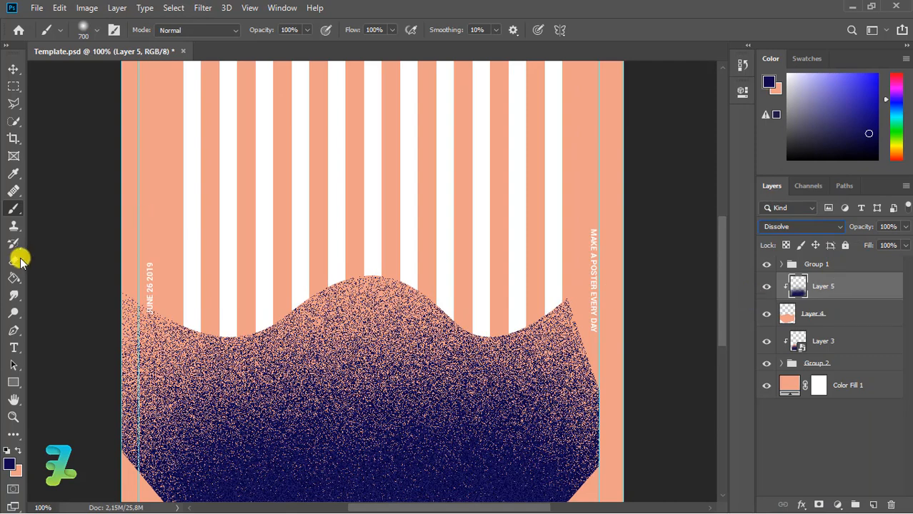
pyautogui.click(17, 260)
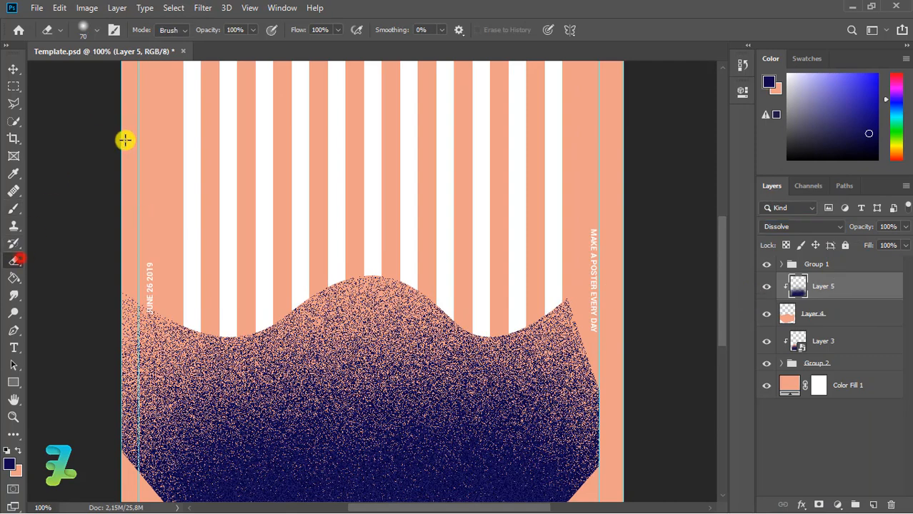
pyautogui.moveTo(185, 319)
pyautogui.mouseDown()
pyautogui.moveTo(219, 329)
pyautogui.moveTo(135, 308)
pyautogui.moveTo(179, 320)
pyautogui.moveTo(243, 319)
pyautogui.moveTo(210, 327)
pyautogui.moveTo(200, 324)
pyautogui.moveTo(286, 305)
pyautogui.moveTo(331, 278)
pyautogui.moveTo(253, 334)
pyautogui.moveTo(338, 282)
pyautogui.moveTo(278, 301)
pyautogui.moveTo(246, 318)
pyautogui.moveTo(248, 329)
pyautogui.moveTo(223, 337)
pyautogui.moveTo(342, 273)
pyautogui.moveTo(426, 278)
pyautogui.moveTo(476, 323)
pyautogui.moveTo(347, 287)
pyautogui.mouseUp()
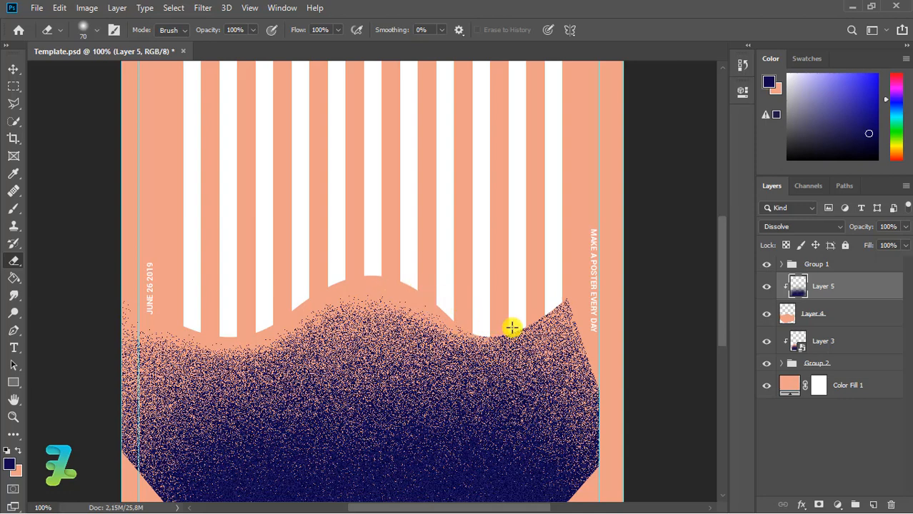
pyautogui.moveTo(512, 327)
pyautogui.mouseDown()
pyautogui.moveTo(569, 300)
pyautogui.moveTo(472, 328)
pyautogui.moveTo(424, 296)
pyautogui.moveTo(507, 332)
pyautogui.moveTo(554, 319)
pyautogui.mouseUp()
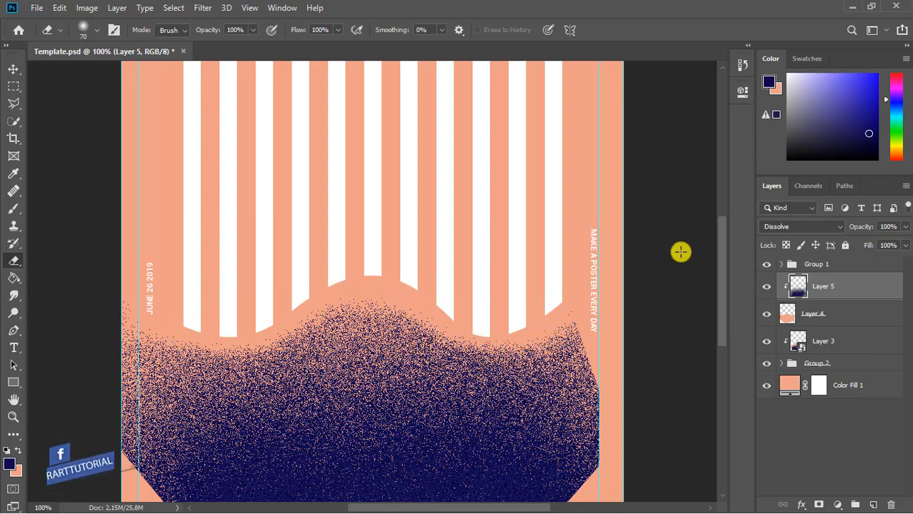
# - Add a new layer clipped above Layer 5 and paint soft navy dabs along the bottom of the second wave with the 700 px brush
pyautogui.moveTo(724, 249); pyautogui.dragTo(725, 277)
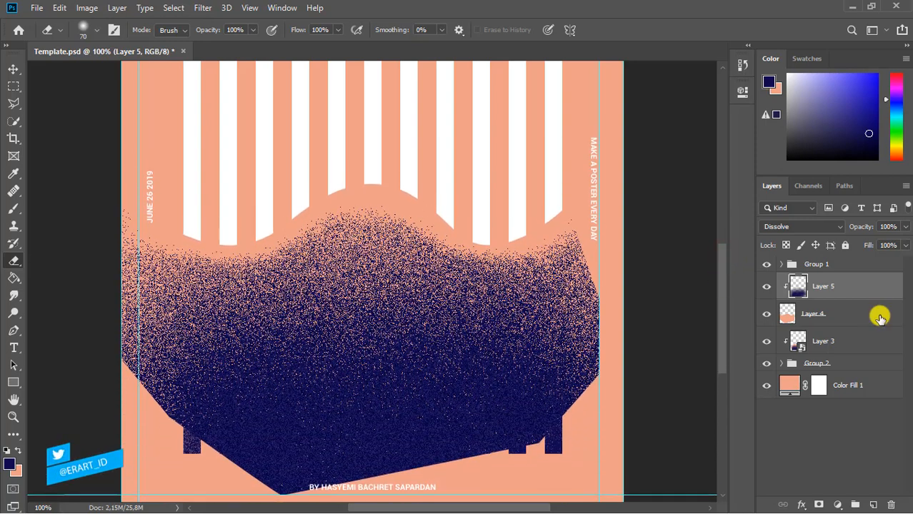
pyautogui.click(868, 498)
pyautogui.rightClick(863, 286)
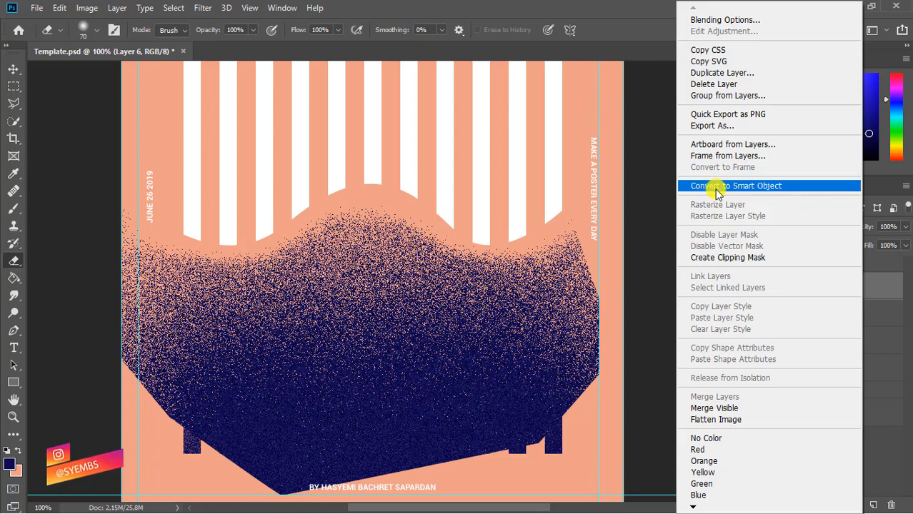
pyautogui.click(779, 259)
pyautogui.click(12, 208)
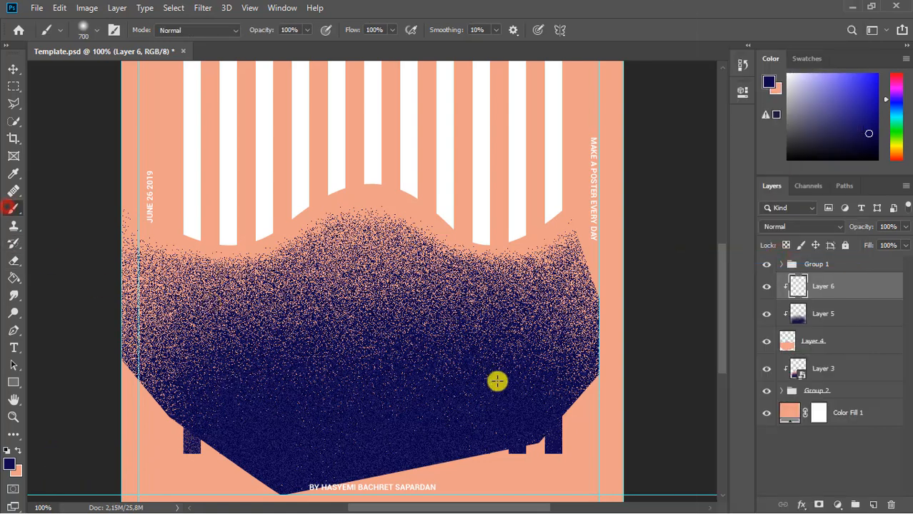
pyautogui.click(442, 447)
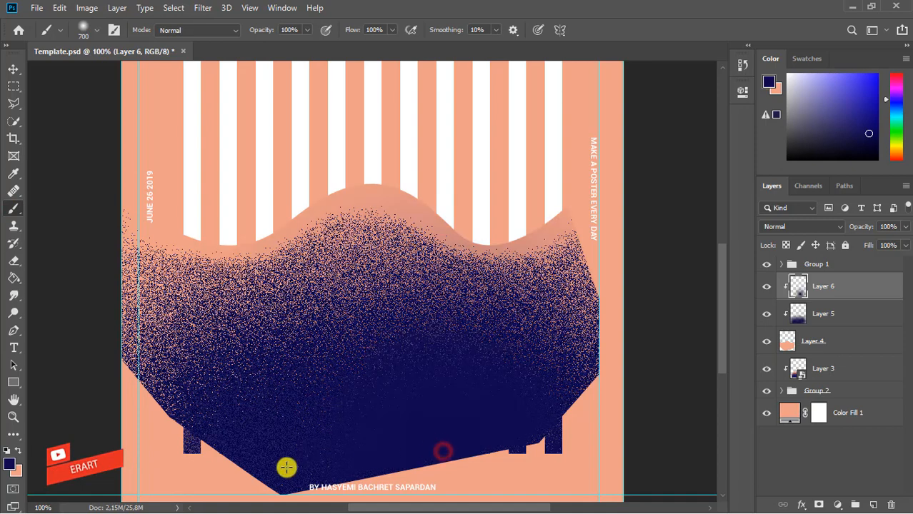
pyautogui.click(227, 489)
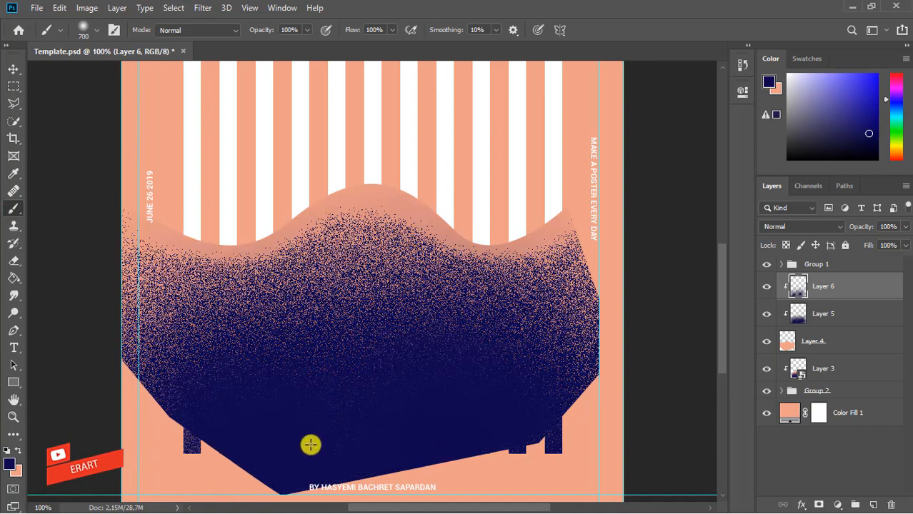
# - Convert Layers 4, 5 and 6 into one smart object, clip it to the bars, and move it below Layer 3
pyautogui.click(12, 69)
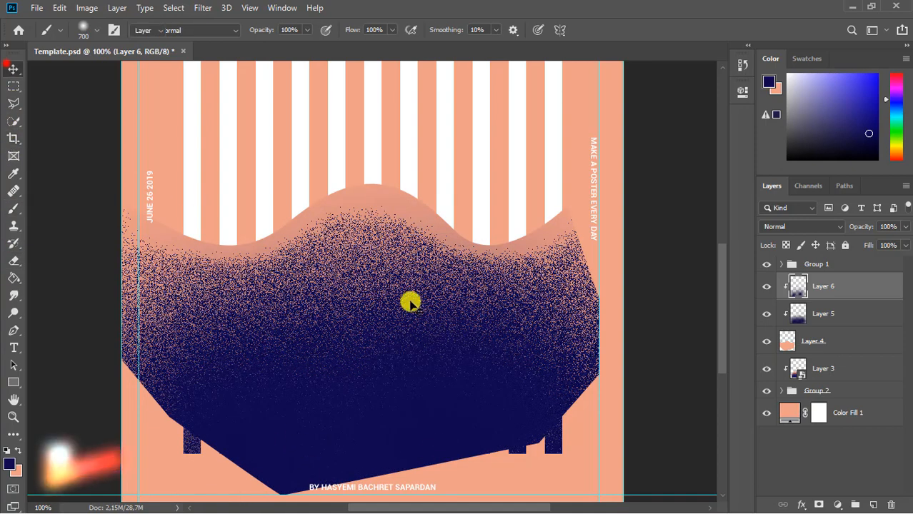
pyautogui.keyDown('shift'); pyautogui.click(871, 344); pyautogui.keyUp('shift')
pyautogui.rightClick(871, 344)
pyautogui.click(781, 184)
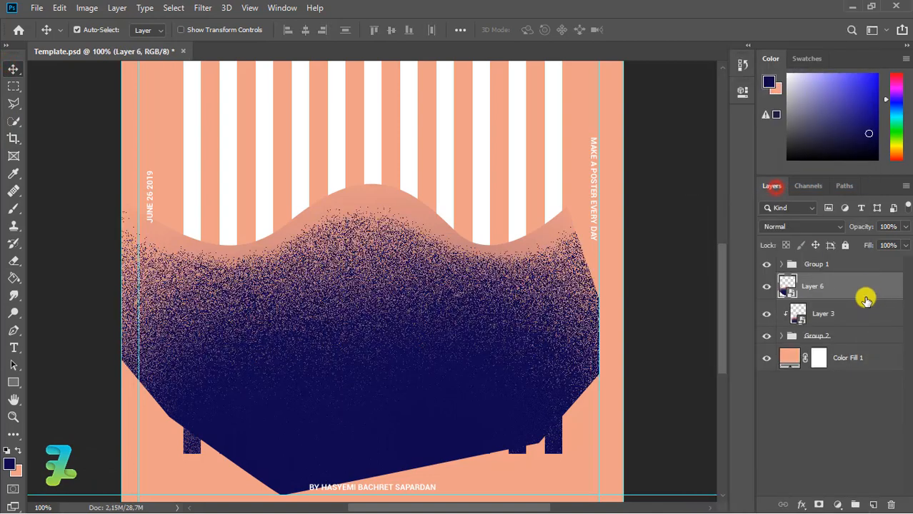
pyautogui.rightClick(865, 288)
pyautogui.click(736, 298)
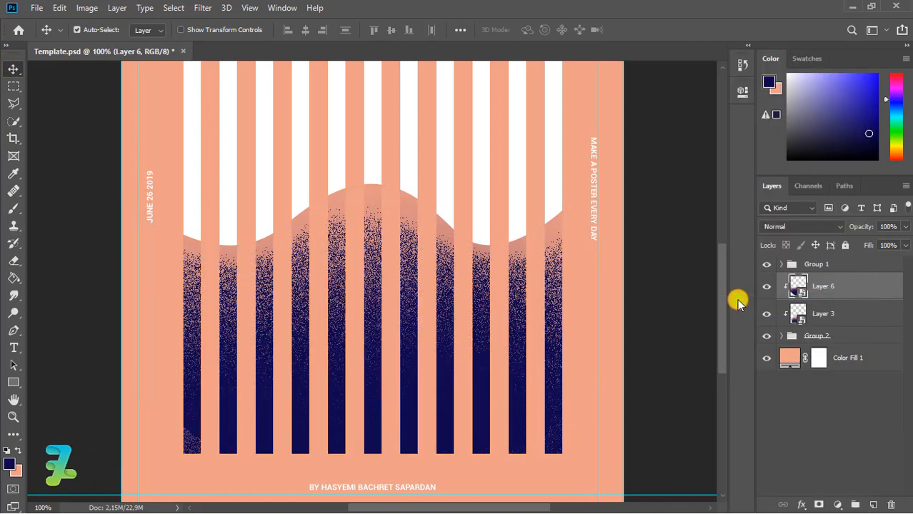
pyautogui.moveTo(795, 286); pyautogui.dragTo(797, 316)
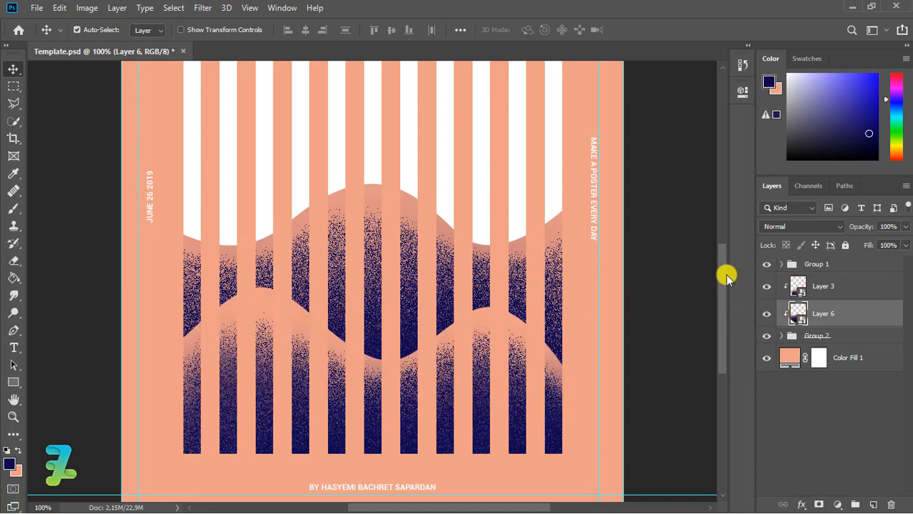
# - Add a new layer above Layer 3 and start a pen path just right of the bars, above the second wave
pyautogui.moveTo(723, 275); pyautogui.dragTo(713, 232)
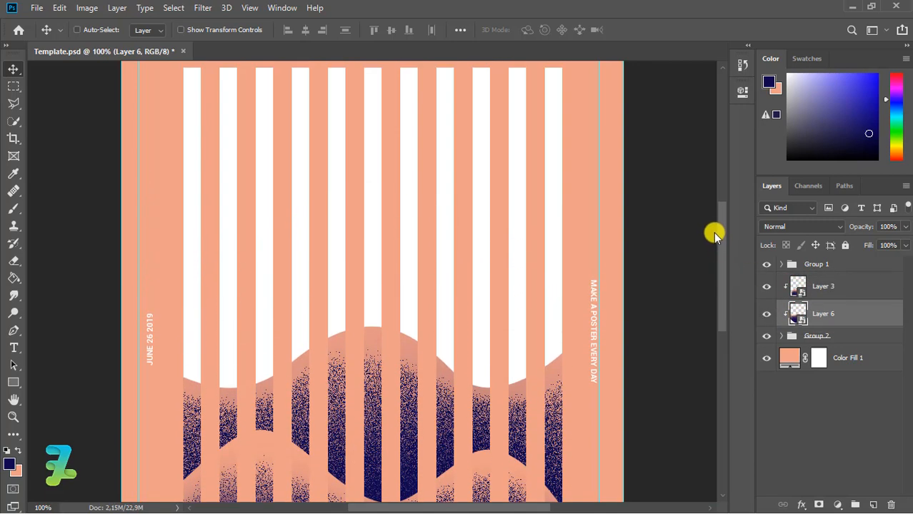
pyautogui.hotkey('ctrl', '-')
pyautogui.hotkey('ctrl', '+')
pyautogui.hotkey('ctrl', '-')
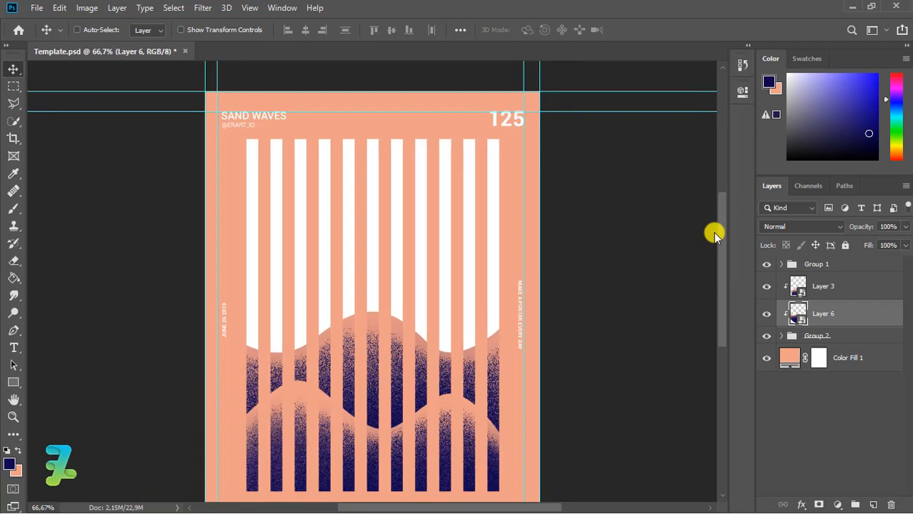
pyautogui.press('ctrl')
pyautogui.click(15, 330)
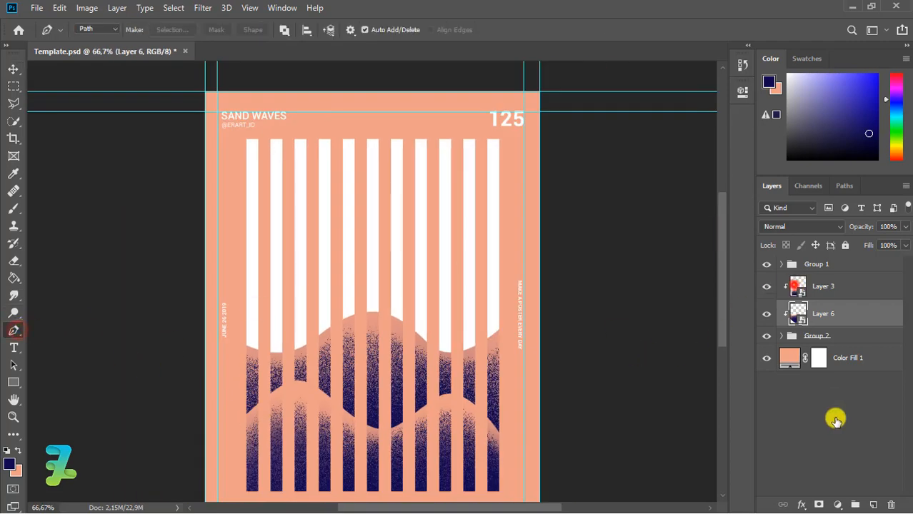
pyautogui.hotkey('alt', ']')
pyautogui.click(872, 504)
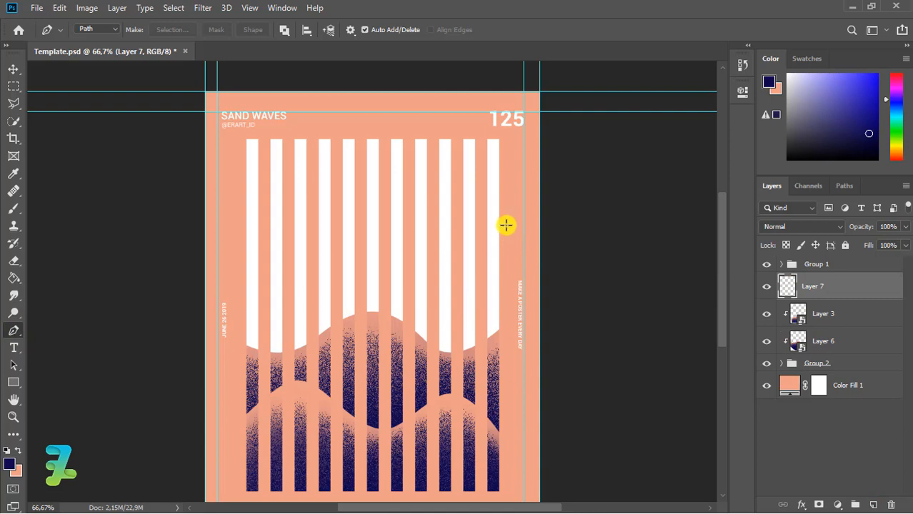
pyautogui.click(506, 285)
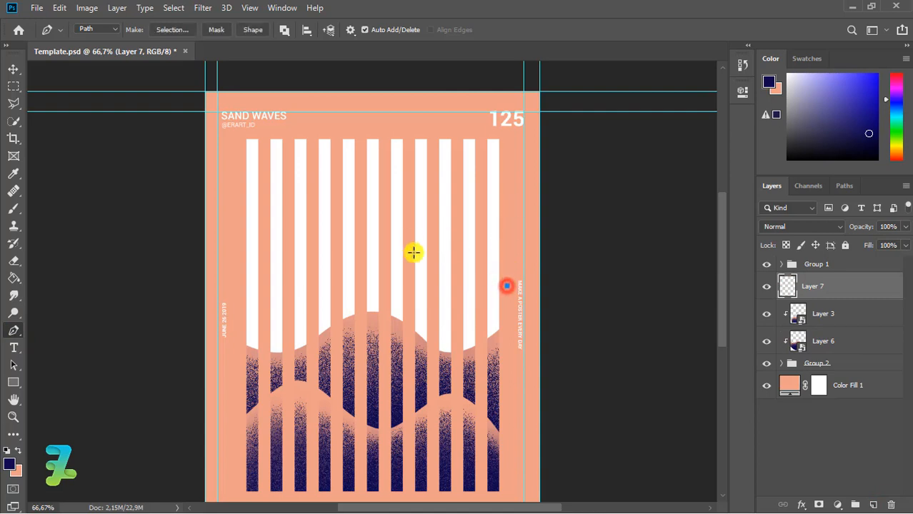
pyautogui.moveTo(416, 255); pyautogui.dragTo(378, 286)
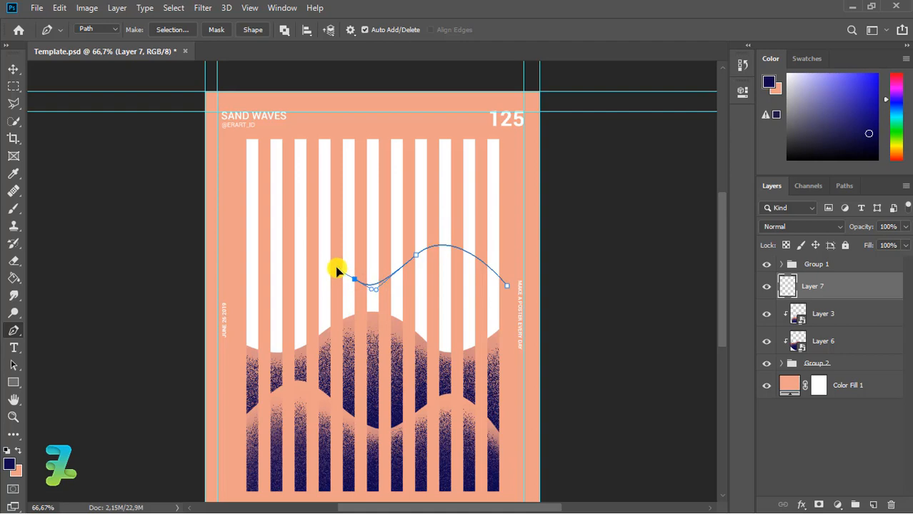
pyautogui.moveTo(337, 270); pyautogui.dragTo(337, 269)
pyautogui.moveTo(232, 266); pyautogui.dragTo(167, 322)
pyautogui.hotkey('ctrl', 'z')
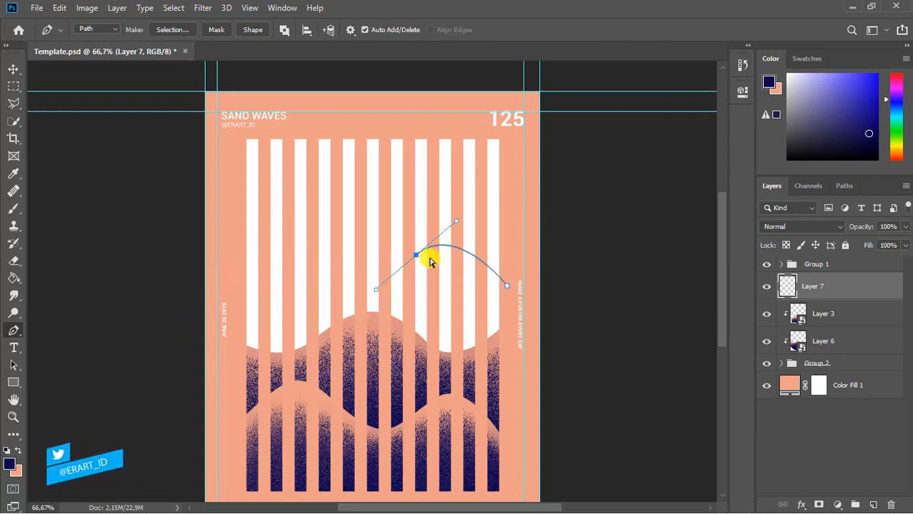
# - Draw the third wave across the middle of the bars, close the path below over the second wave, and make it a selection
pyautogui.moveTo(443, 238); pyautogui.dragTo(378, 271)
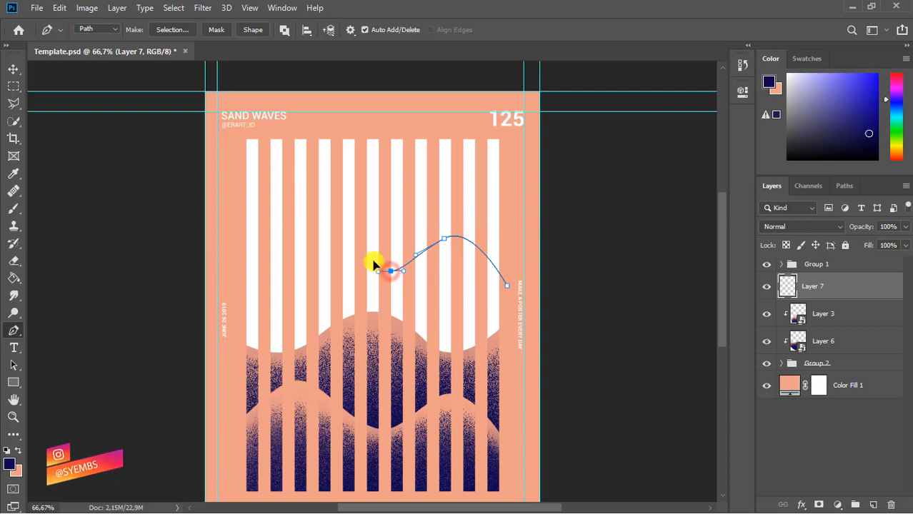
pyautogui.moveTo(334, 248); pyautogui.dragTo(312, 243)
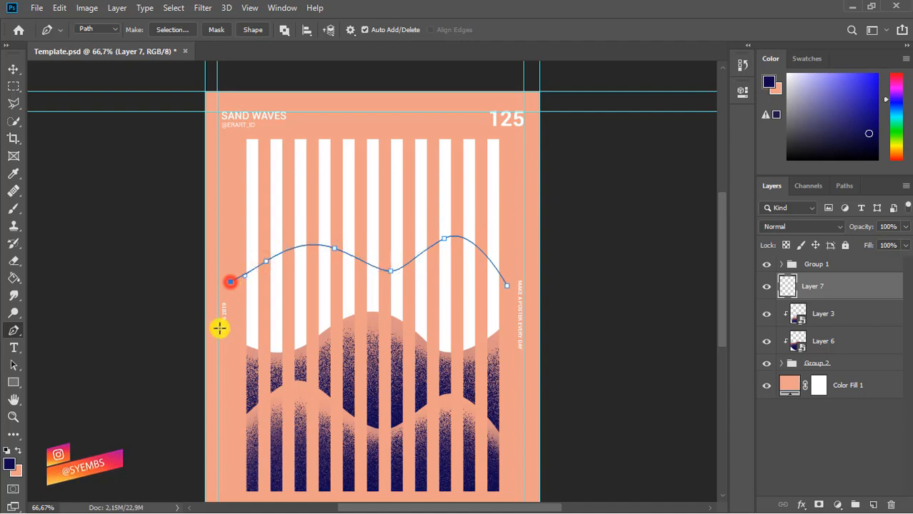
pyautogui.click(233, 357)
pyautogui.click(297, 365)
pyautogui.click(369, 375)
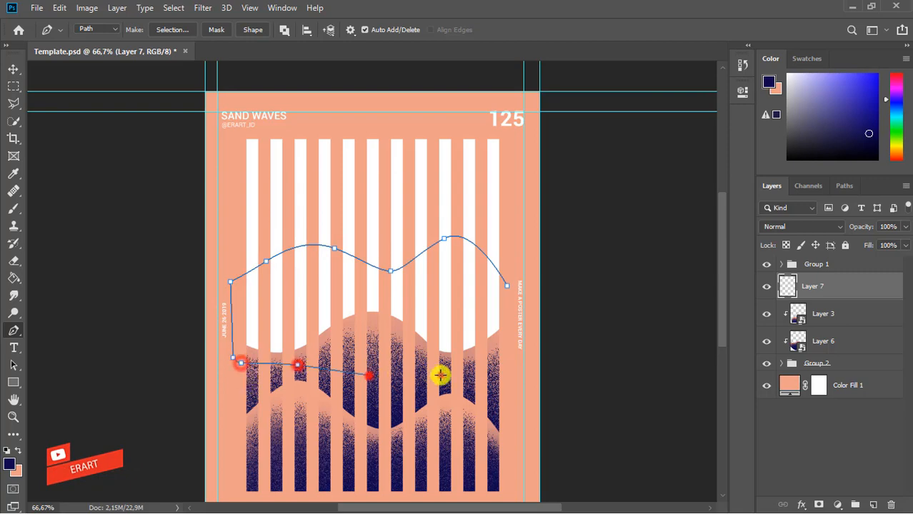
pyautogui.click(440, 374)
pyautogui.click(498, 370)
pyautogui.click(548, 323)
pyautogui.rightClick(511, 287)
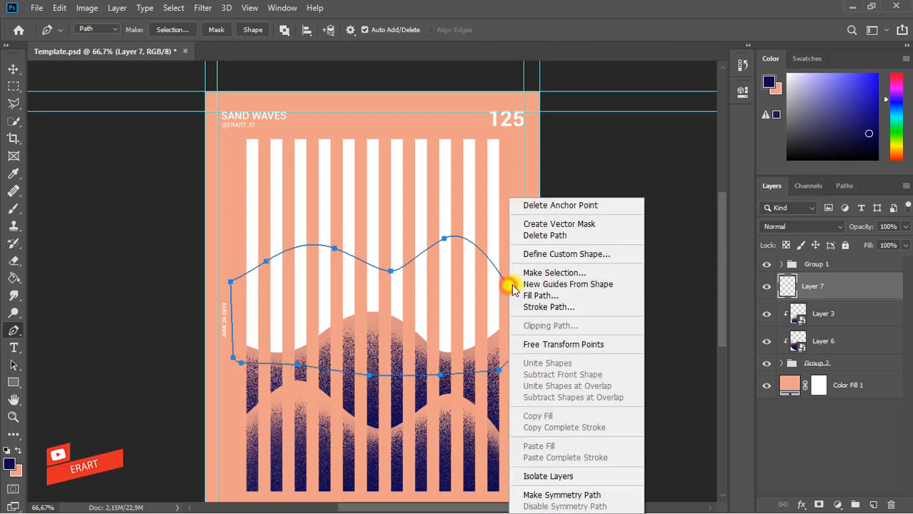
pyautogui.click(530, 273)
pyautogui.press('Return')
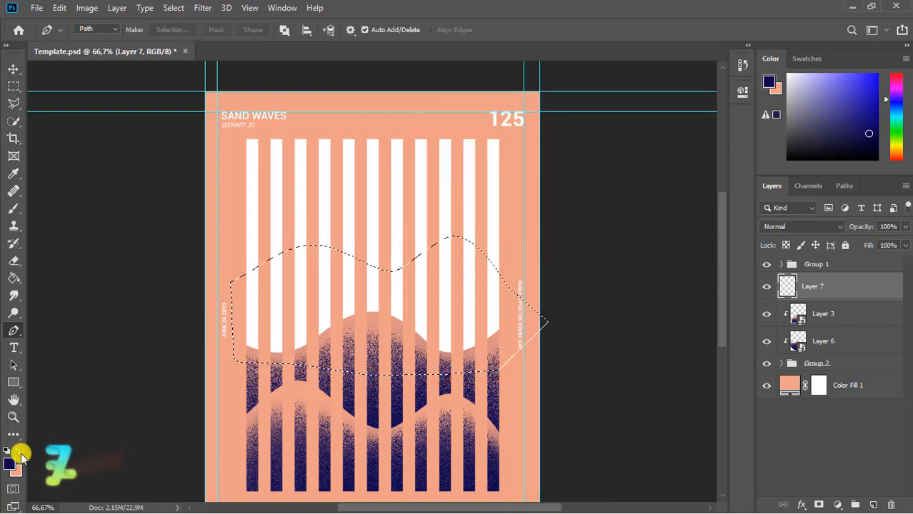
# - Swap the foreground color to peach, fill the third wave selection on Layer 7, and deselect
pyautogui.press('x')
pyautogui.click(14, 278)
pyautogui.click(276, 322)
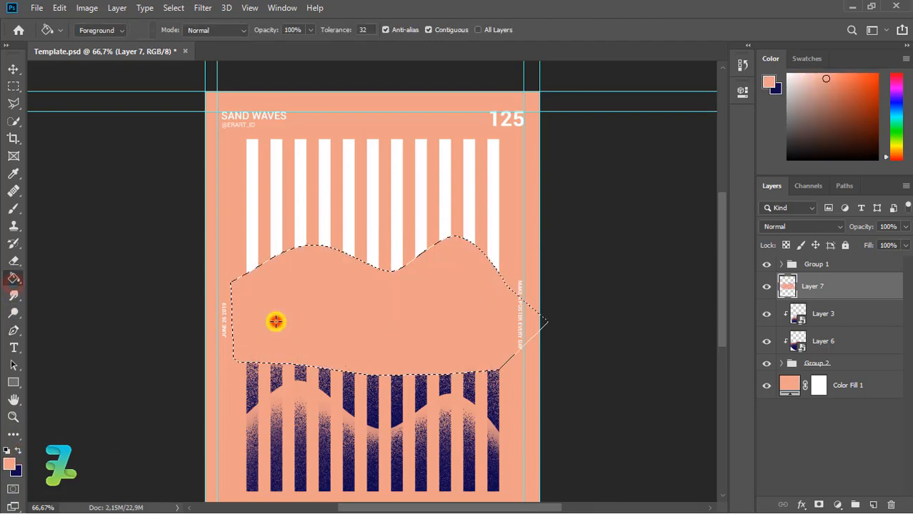
pyautogui.hotkey('ctrl', 'd')
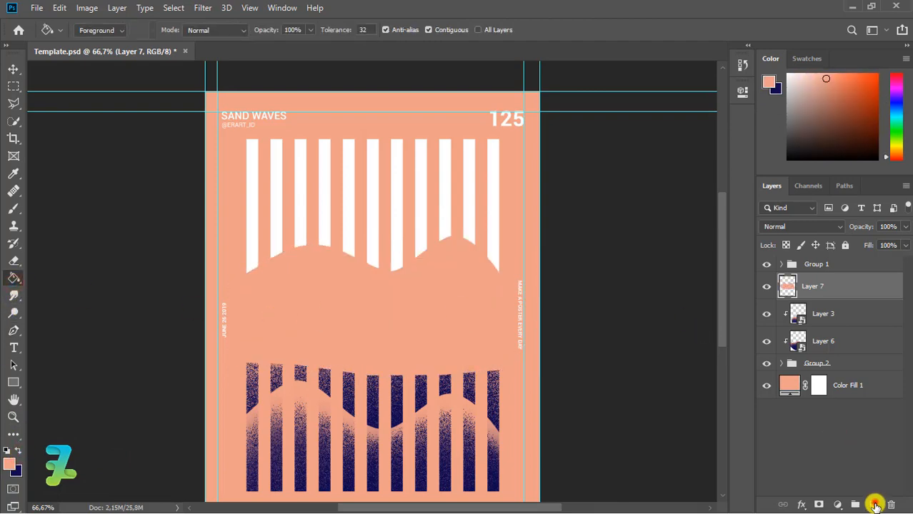
# - Add a new layer above Layer 7 and clip it to that wave
pyautogui.click(876, 505)
pyautogui.rightClick(837, 288)
pyautogui.click(705, 254)
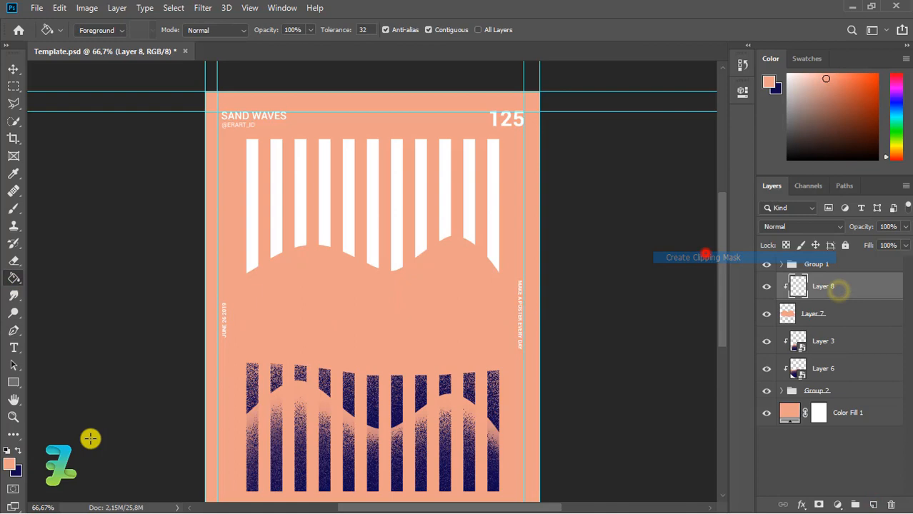
# - Swap the foreground color to navy and paint soft shading along the lower part of the third wave on Layer 8
pyautogui.click(20, 452)
pyautogui.click(13, 209)
pyautogui.click(289, 380)
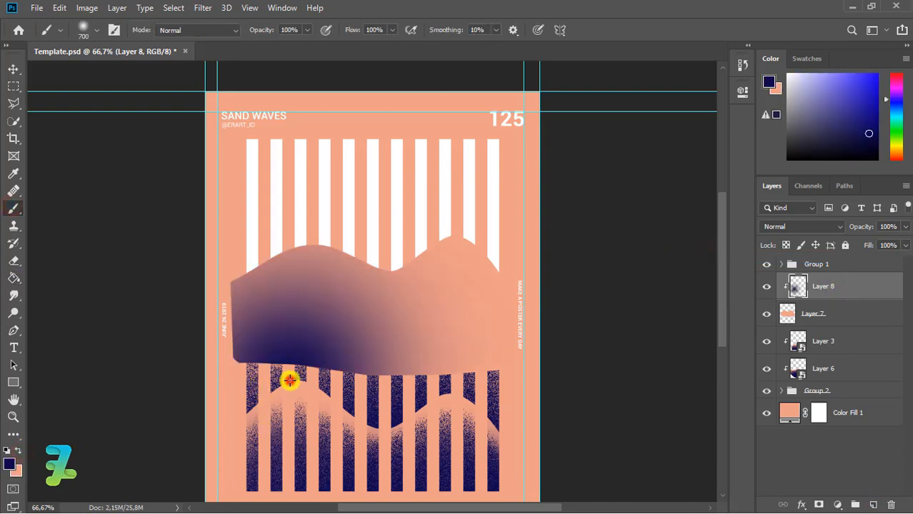
pyautogui.hotkey('ctrl', 'z')
pyautogui.click(301, 405)
pyautogui.click(302, 403)
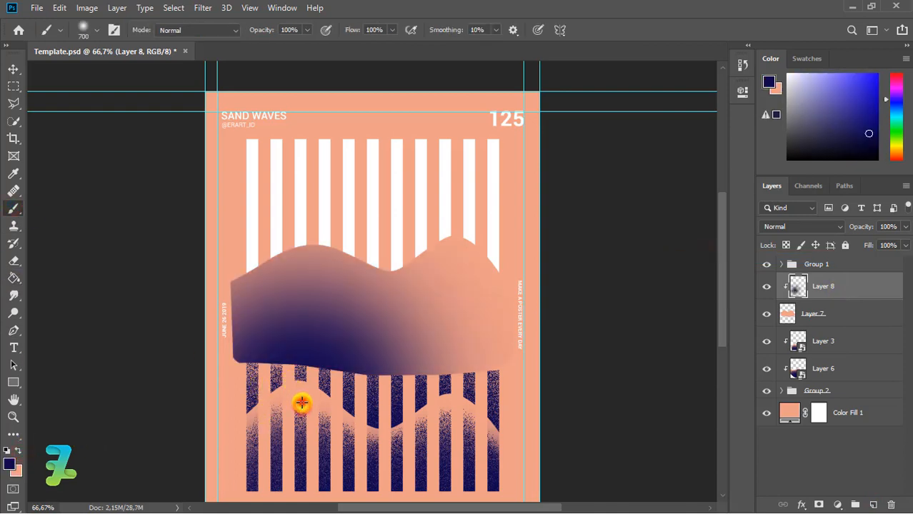
pyautogui.click(395, 405)
pyautogui.click(479, 403)
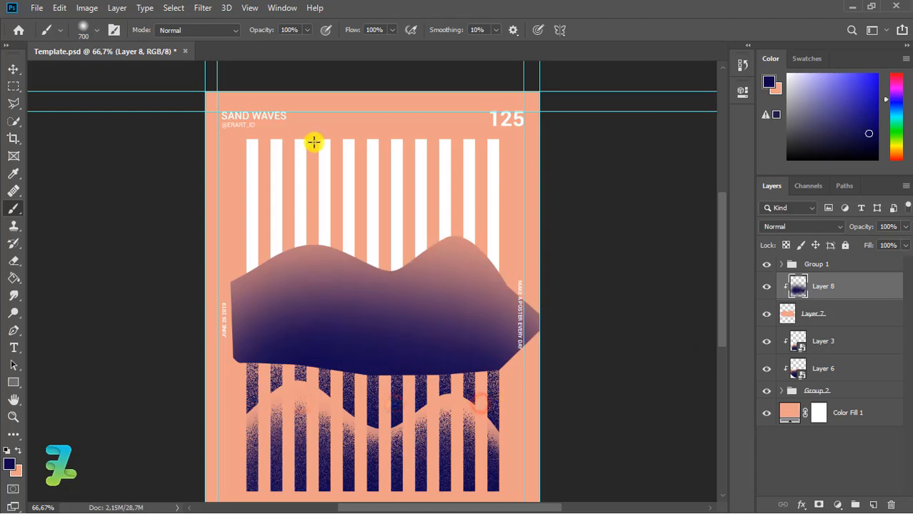
# - Apply a monochromatic Add Noise filter of 11,55% with Uniform distribution to Layer 8 and set its blend mode to Dissolve
pyautogui.click(203, 8)
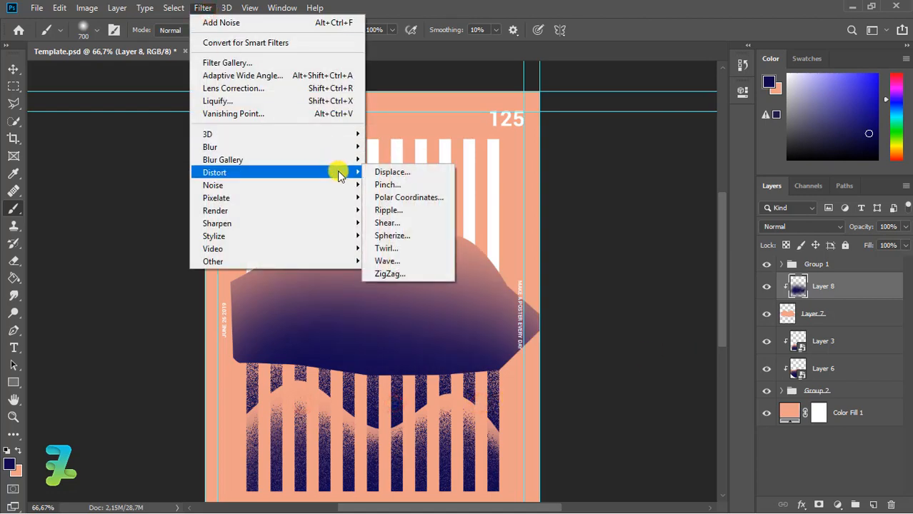
pyautogui.moveTo(337, 185)
pyautogui.click(386, 185)
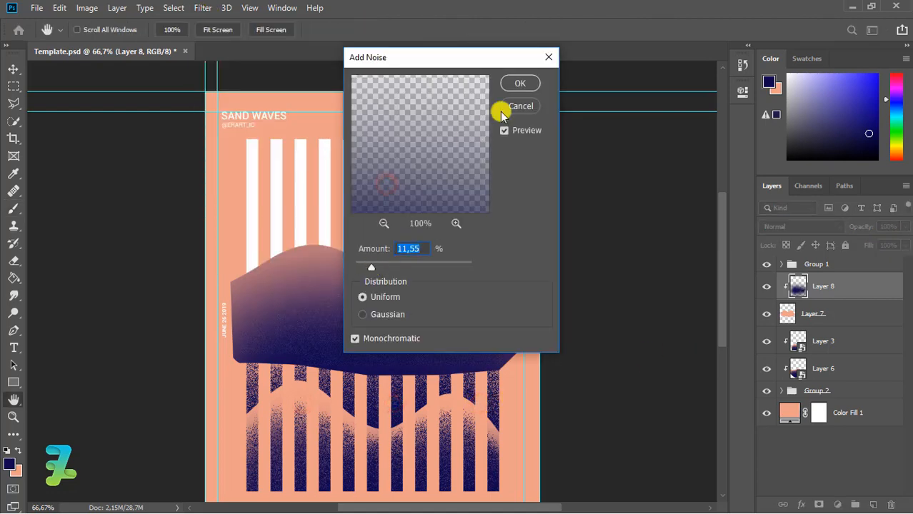
pyautogui.click(530, 83)
pyautogui.click(777, 226)
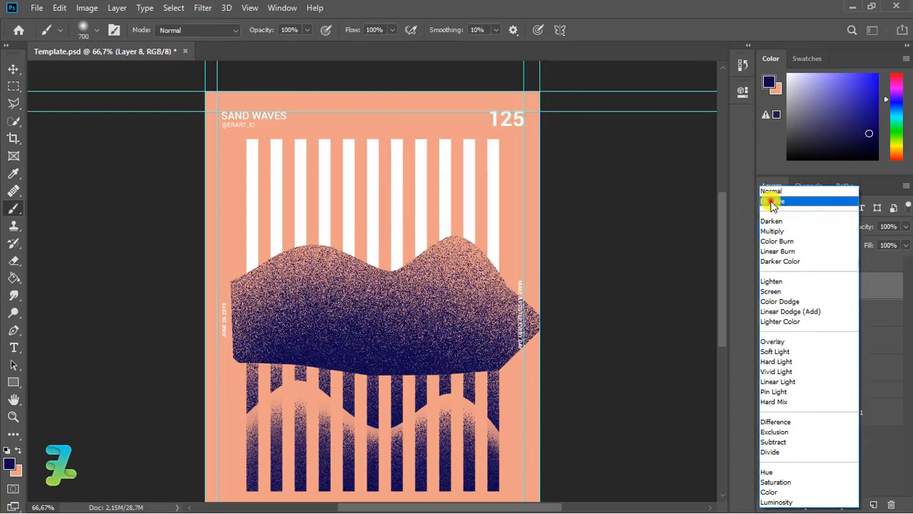
pyautogui.click(772, 202)
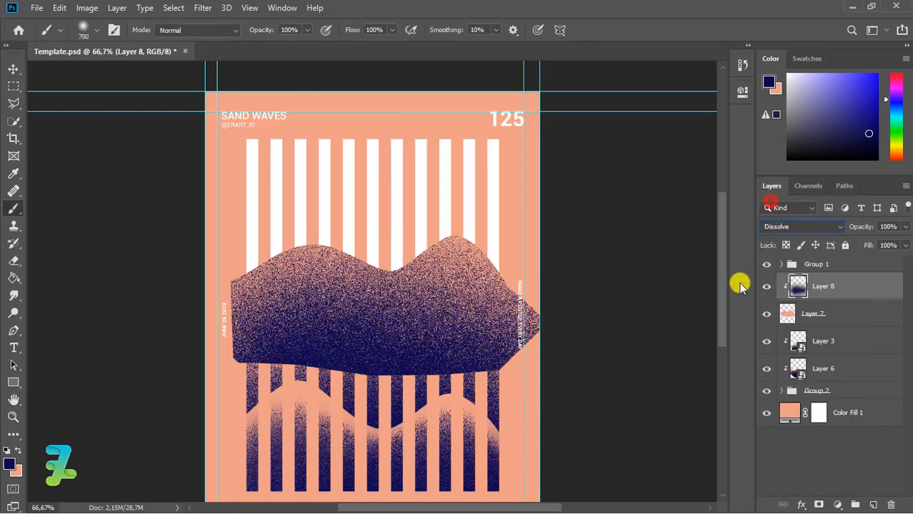
pyautogui.click(14, 266)
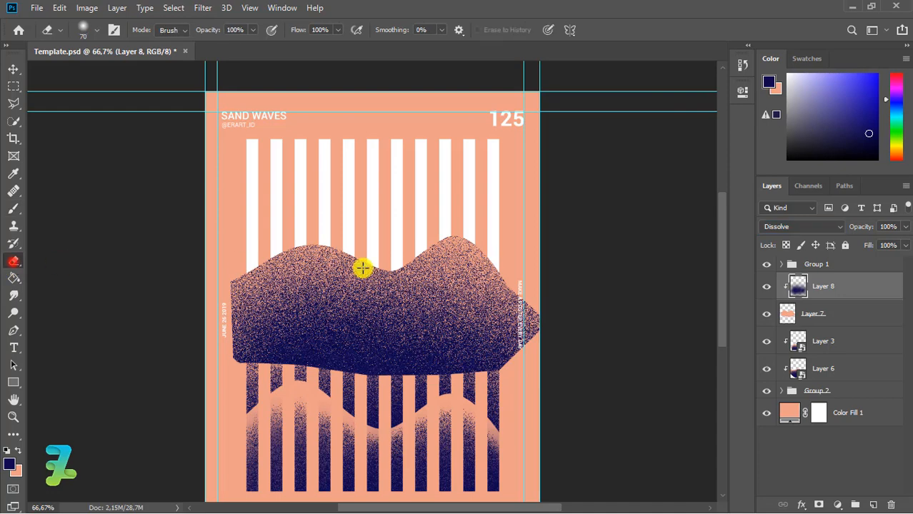
pyautogui.hotkey('ctrl', '+')
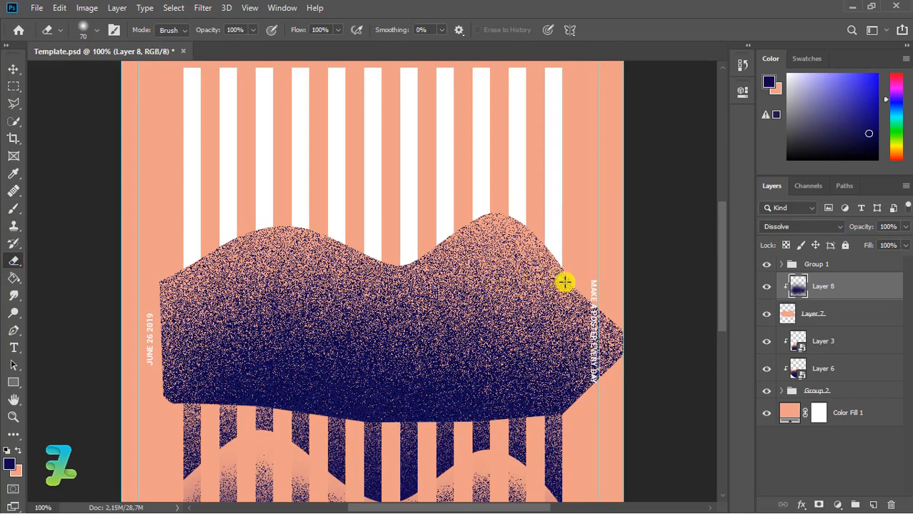
pyautogui.moveTo(627, 342); pyautogui.dragTo(566, 270)
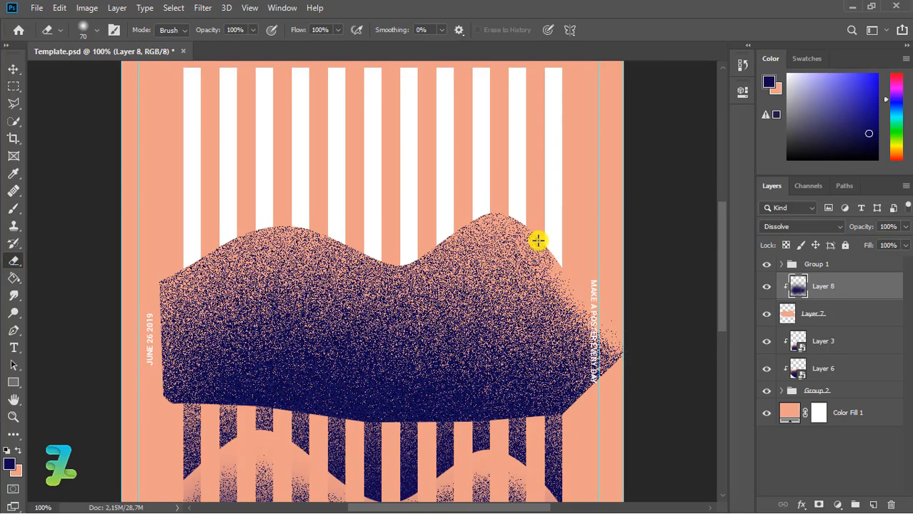
pyautogui.moveTo(508, 218); pyautogui.dragTo(463, 234)
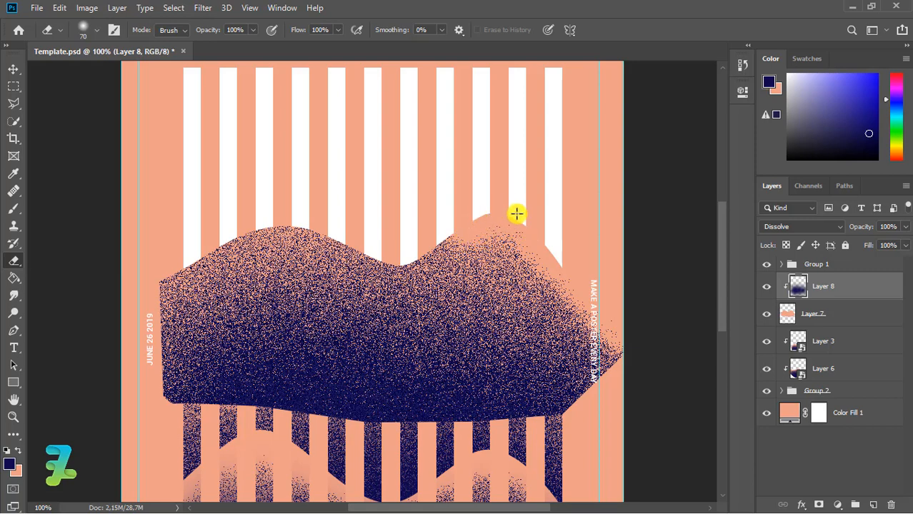
pyautogui.moveTo(517, 214)
pyautogui.mouseDown()
pyautogui.moveTo(467, 220)
pyautogui.moveTo(403, 261)
pyautogui.moveTo(464, 229)
pyautogui.moveTo(404, 258)
pyautogui.moveTo(357, 258)
pyautogui.moveTo(325, 245)
pyautogui.moveTo(412, 265)
pyautogui.mouseUp()
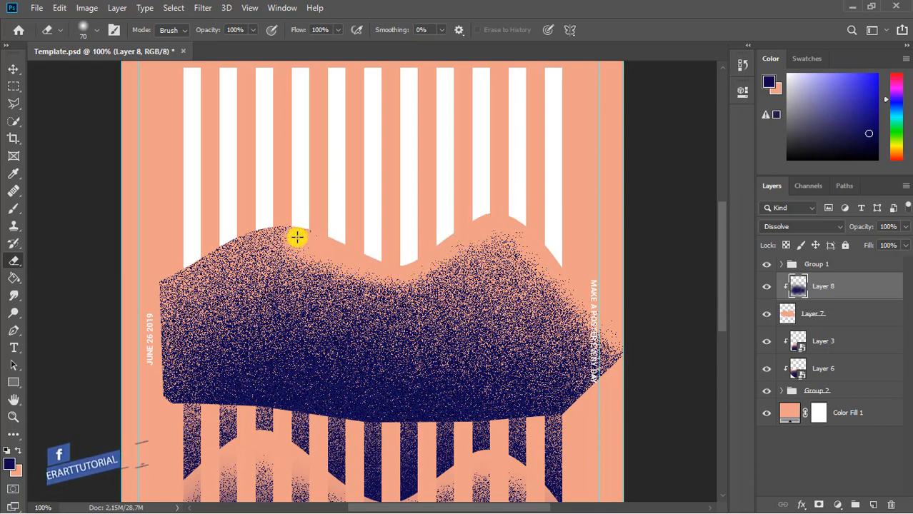
pyautogui.hotkey('ctrl', 'z')
# - Erase the navy grain along the upper edge of the third wave on Layer 8 with the soft 70 px eraser
pyautogui.moveTo(351, 243)
pyautogui.mouseDown()
pyautogui.moveTo(265, 221)
pyautogui.moveTo(291, 226)
pyautogui.moveTo(234, 233)
pyautogui.moveTo(158, 273)
pyautogui.moveTo(248, 227)
pyautogui.mouseUp()
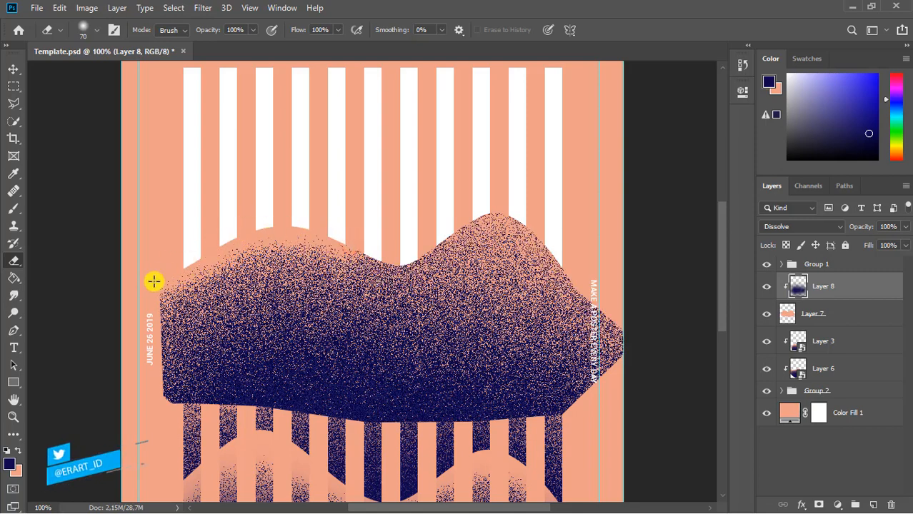
pyautogui.moveTo(356, 248)
pyautogui.mouseDown()
pyautogui.moveTo(320, 236)
pyautogui.moveTo(399, 256)
pyautogui.moveTo(438, 241)
pyautogui.moveTo(395, 262)
pyautogui.moveTo(387, 262)
pyautogui.moveTo(481, 220)
pyautogui.moveTo(519, 217)
pyautogui.moveTo(564, 268)
pyautogui.moveTo(539, 240)
pyautogui.moveTo(485, 217)
pyautogui.mouseUp()
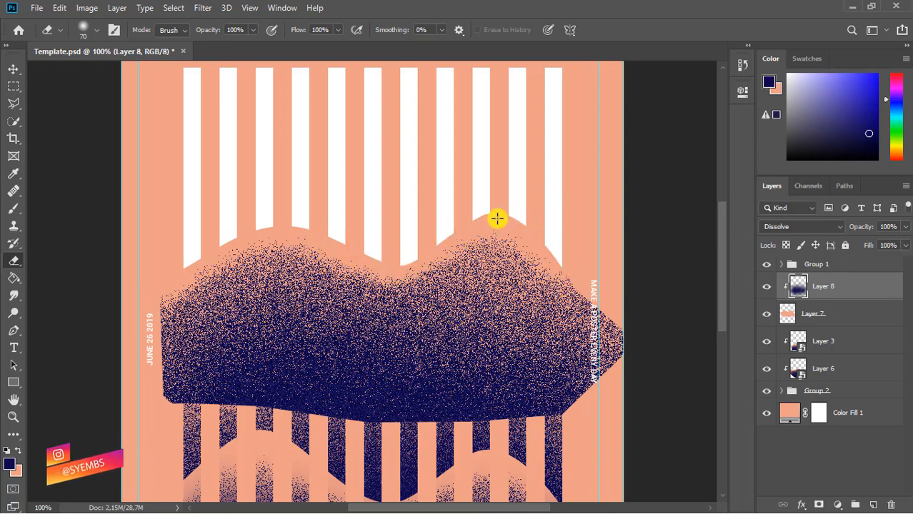
pyautogui.click(13, 69)
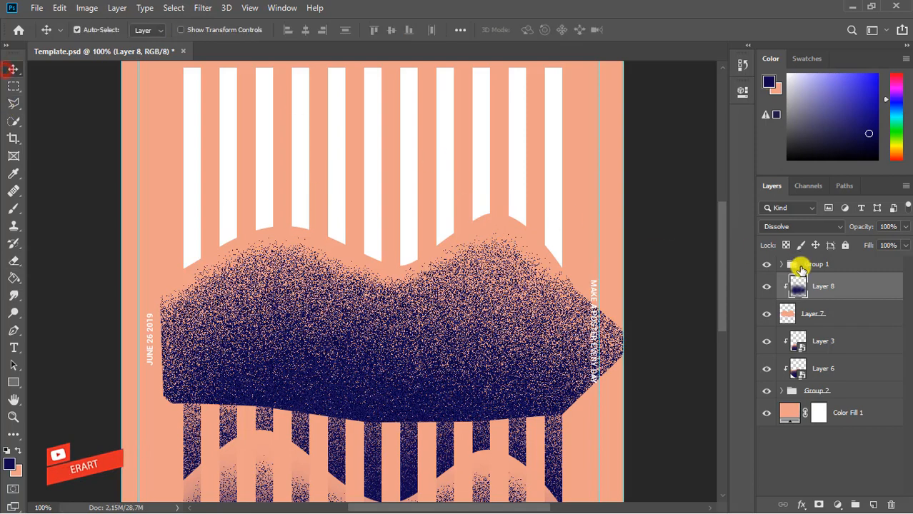
# - Add a new layer above Layer 8 and clip it to the third wave
pyautogui.click(873, 495)
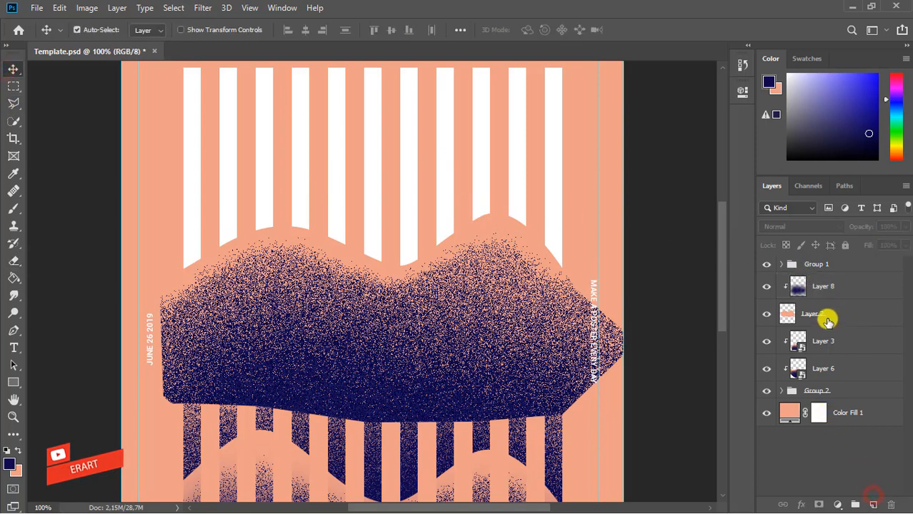
pyautogui.rightClick(867, 287)
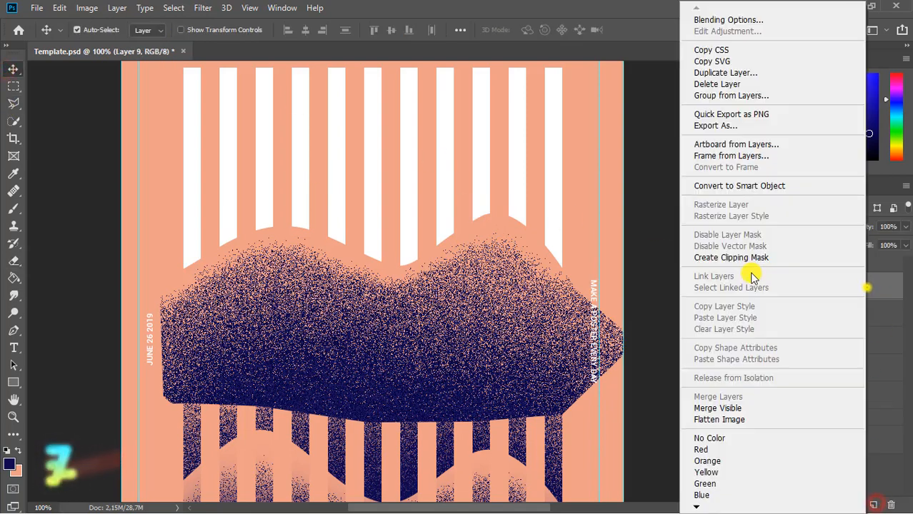
pyautogui.click(740, 259)
# - Paint faint navy shading over the third wave on Layer 9 with soft 700 px brush dabs placed below the wave
pyautogui.click(13, 208)
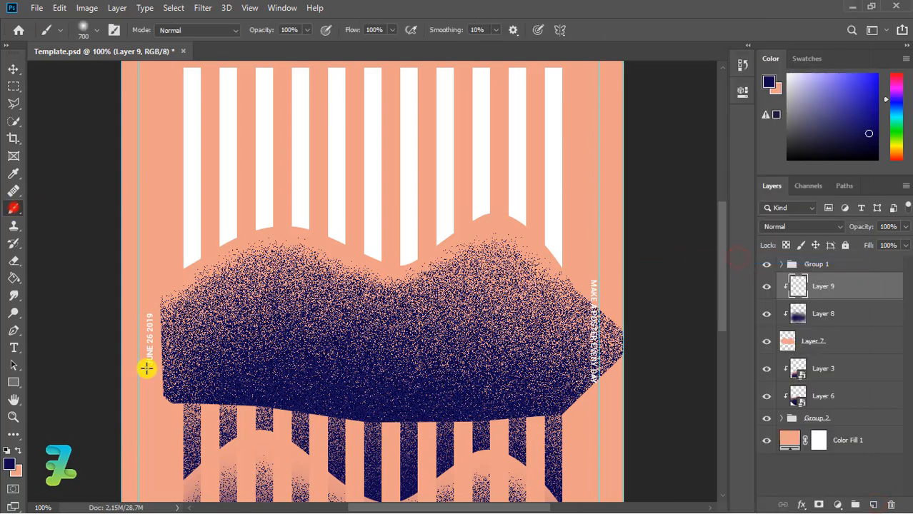
pyautogui.click(199, 448)
pyautogui.click(266, 491)
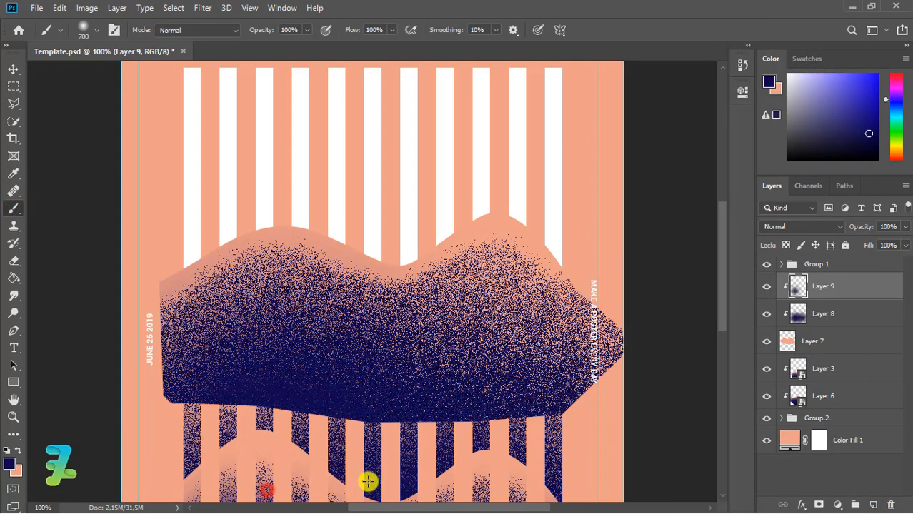
pyautogui.click(454, 490)
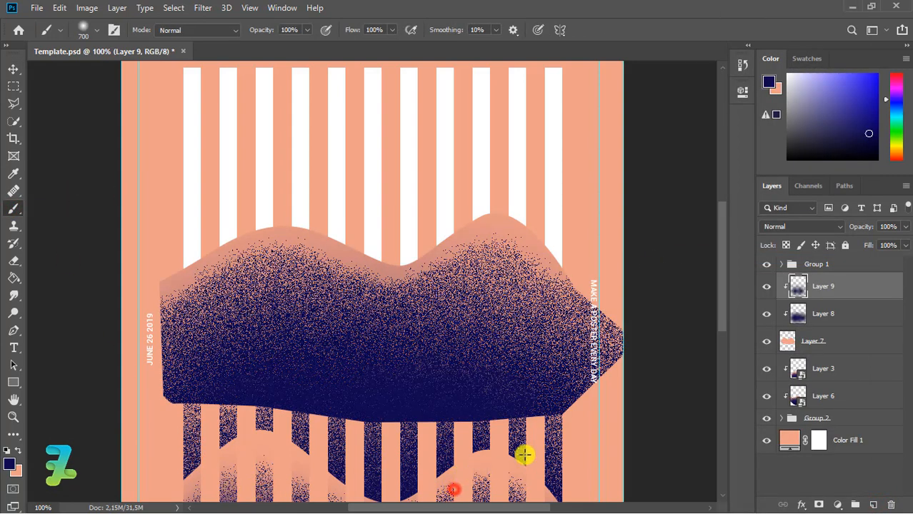
# - Convert Layers 7 to 9 into one smart object and move it below Layer 6, clipped to the bars in Group 2
pyautogui.keyDown('shift'); pyautogui.click(861, 343); pyautogui.keyUp('shift')
pyautogui.rightClick(860, 343)
pyautogui.click(742, 186)
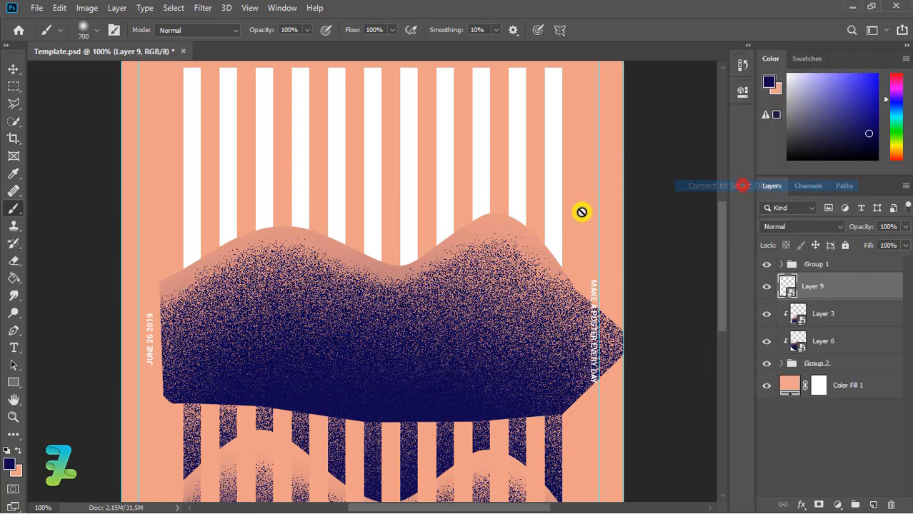
pyautogui.click(15, 70)
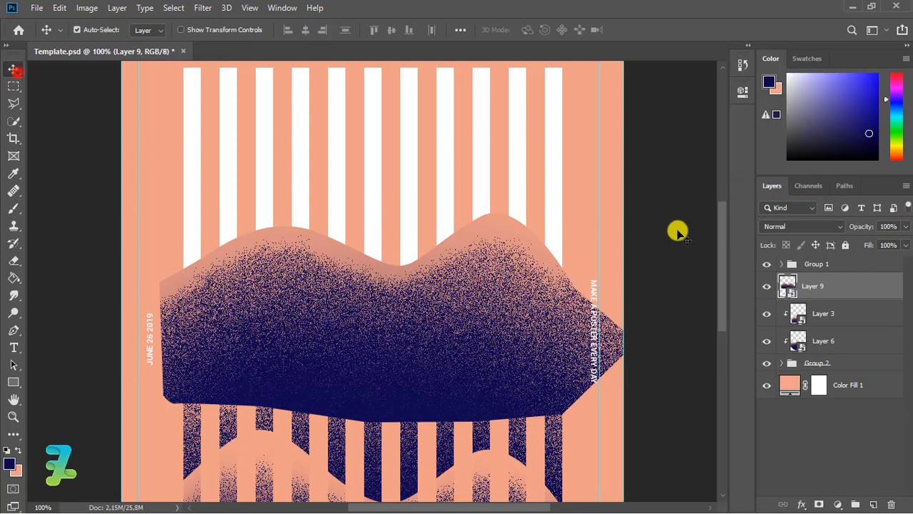
pyautogui.moveTo(787, 280); pyautogui.dragTo(801, 352)
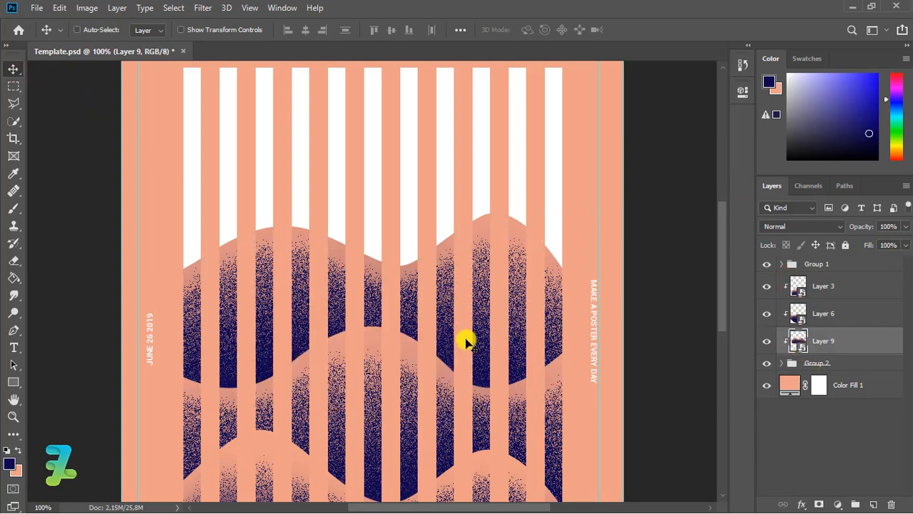
# - Add a new layer directly above Layer 3
pyautogui.hotkey('ctrl', '-')
pyautogui.hotkey('ctrl', '-')
pyautogui.hotkey('ctrl', '+')
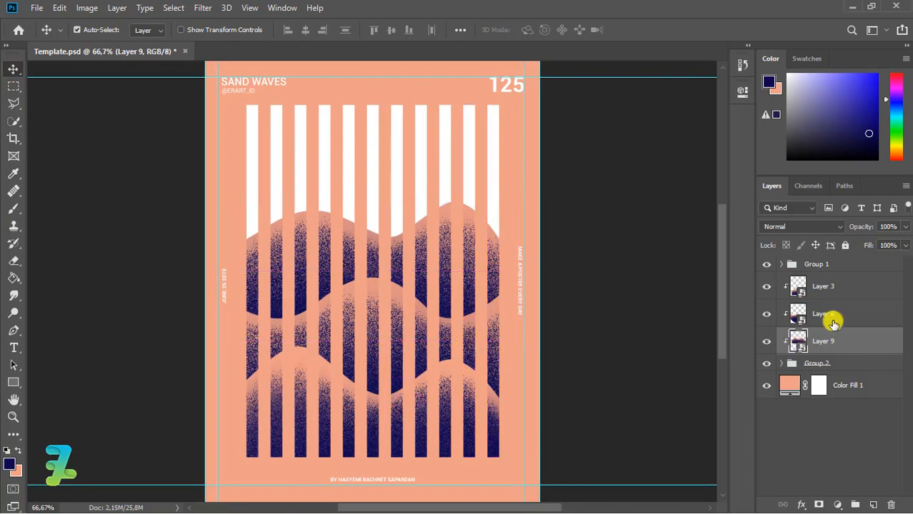
pyautogui.click(864, 287)
pyautogui.click(873, 505)
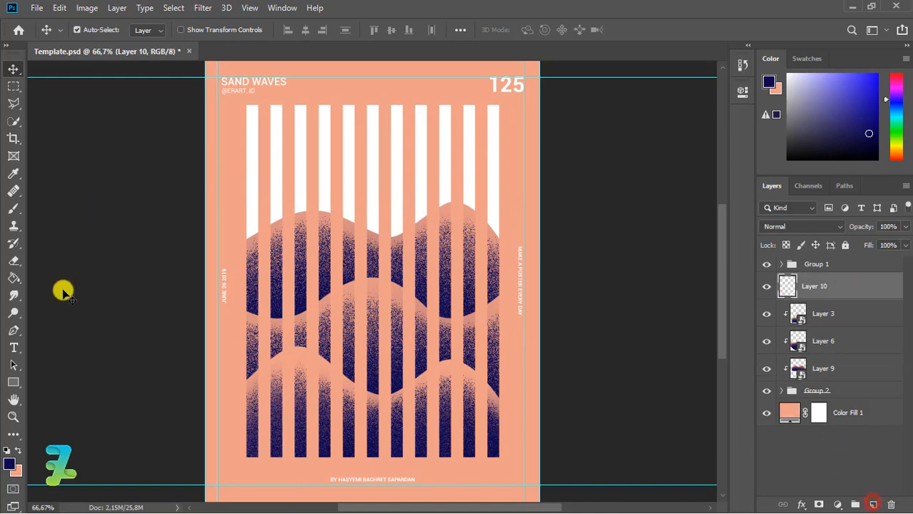
# - Draw a closed fourth wave path across the upper bars with the Pen tool, overlapping the third wave, and convert it into a selection
pyautogui.click(12, 332)
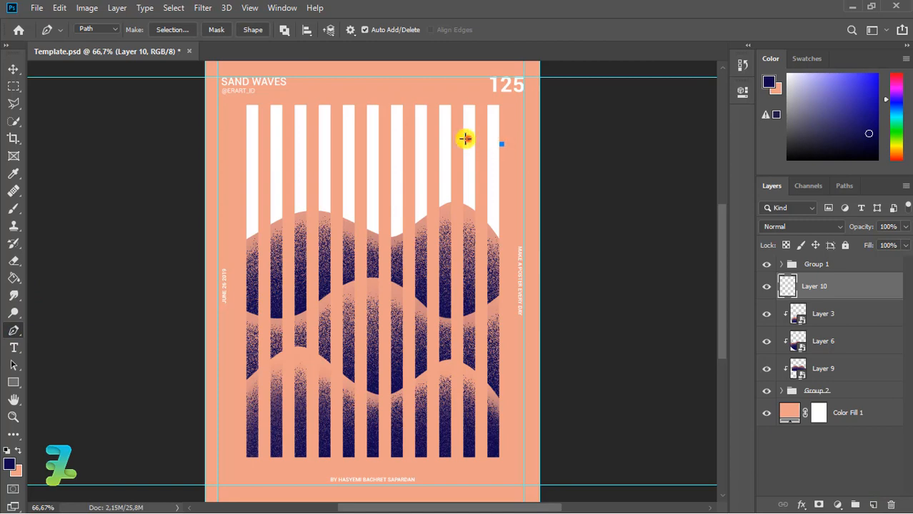
pyautogui.moveTo(402, 169); pyautogui.dragTo(372, 178)
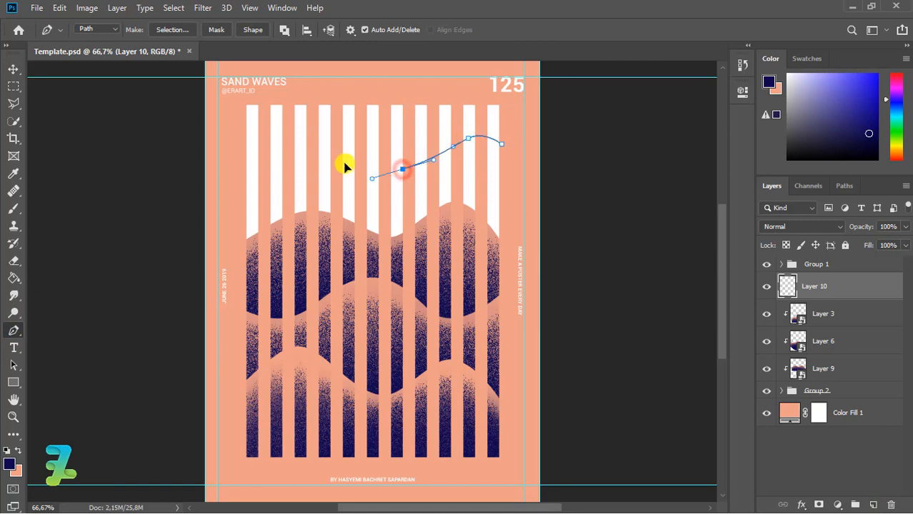
pyautogui.click(319, 144)
pyautogui.moveTo(280, 138); pyautogui.dragTo(264, 148)
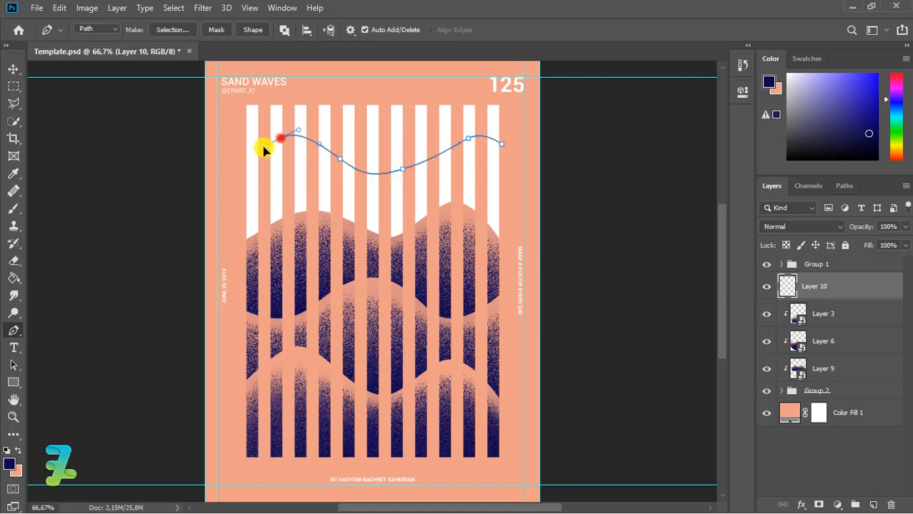
pyautogui.click(244, 163)
pyautogui.click(223, 237)
pyautogui.click(231, 261)
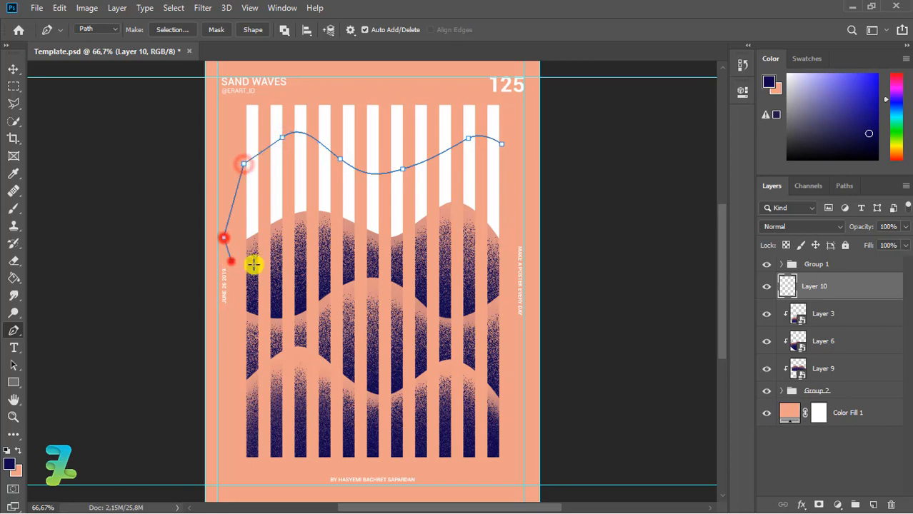
pyautogui.click(270, 268)
pyautogui.click(371, 275)
pyautogui.click(453, 273)
pyautogui.click(514, 251)
pyautogui.click(502, 143)
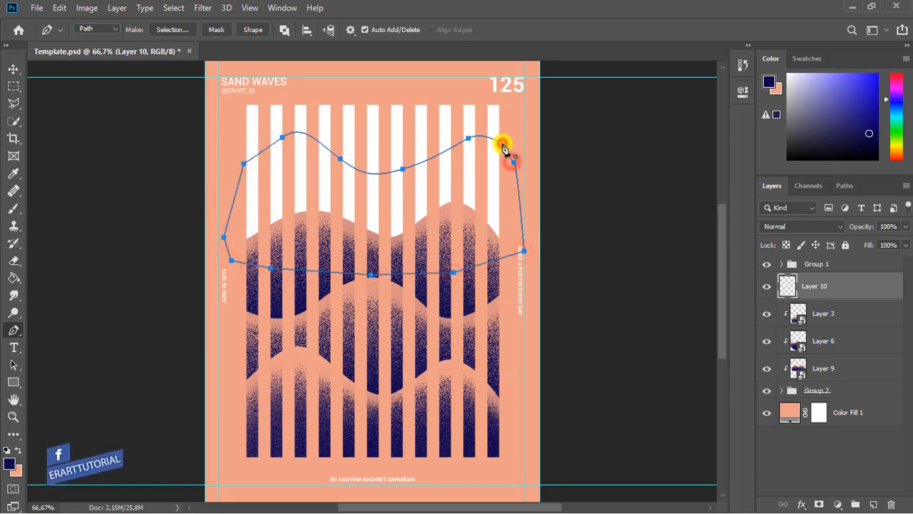
pyautogui.rightClick(502, 143)
pyautogui.click(520, 218)
pyautogui.press('Return')
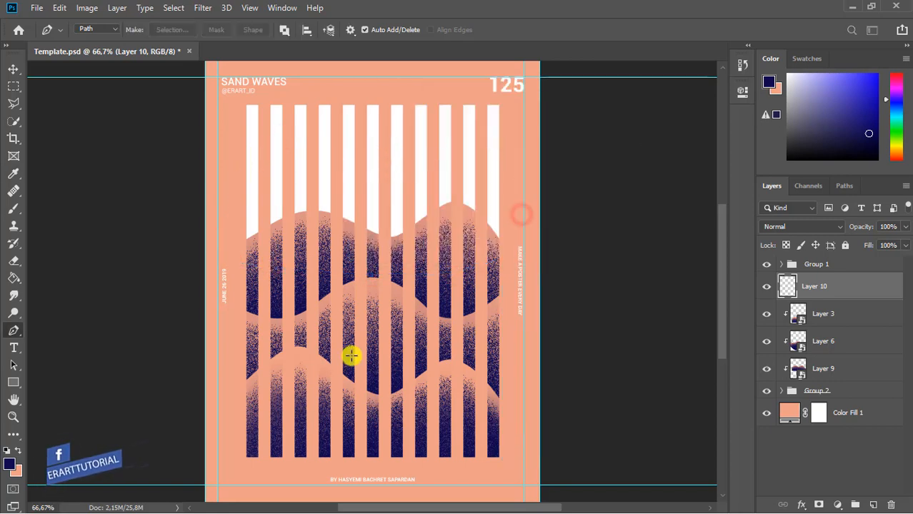
# - Swap the foreground color to peach, fill the fourth wave selection on Layer 10, and deselect
pyautogui.click(18, 450)
pyautogui.click(12, 277)
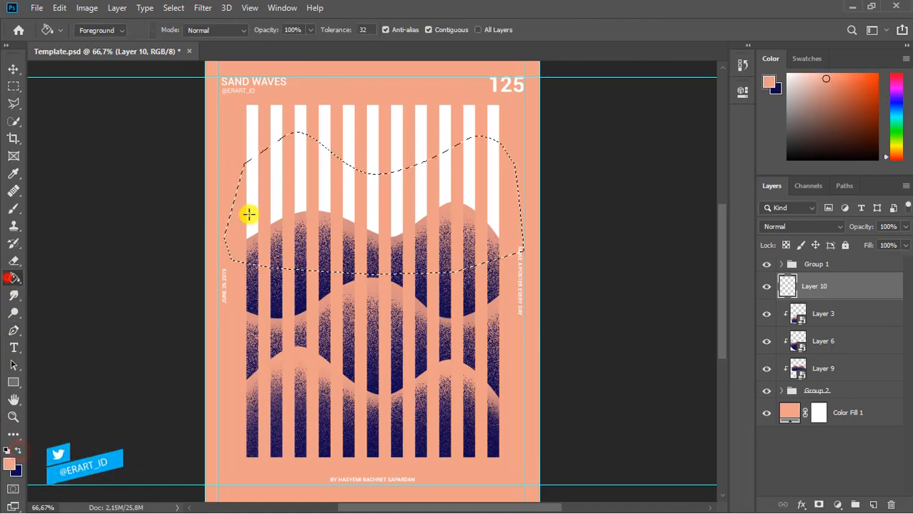
pyautogui.click(279, 199)
pyautogui.hotkey('ctrl', 'd')
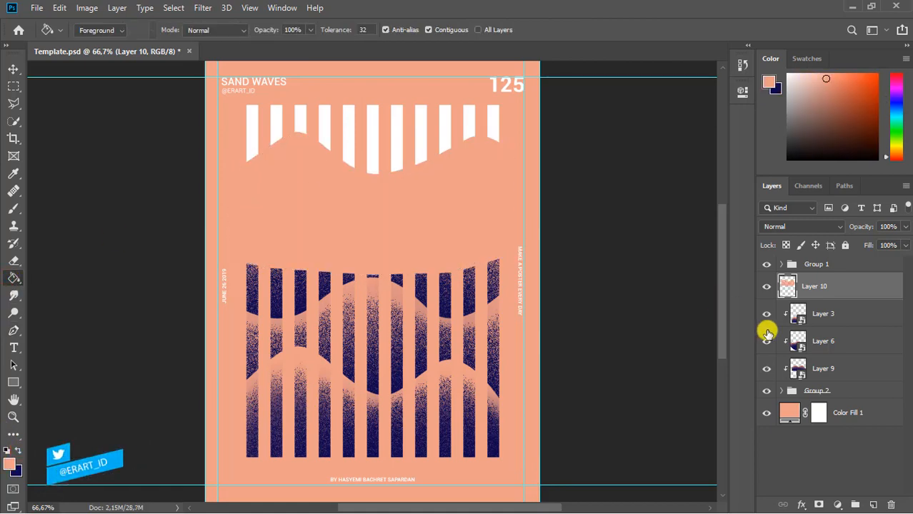
# - Add a new layer above Layer 10 and clip it to the fourth wave
pyautogui.click(873, 505)
pyautogui.rightClick(846, 289)
pyautogui.click(756, 259)
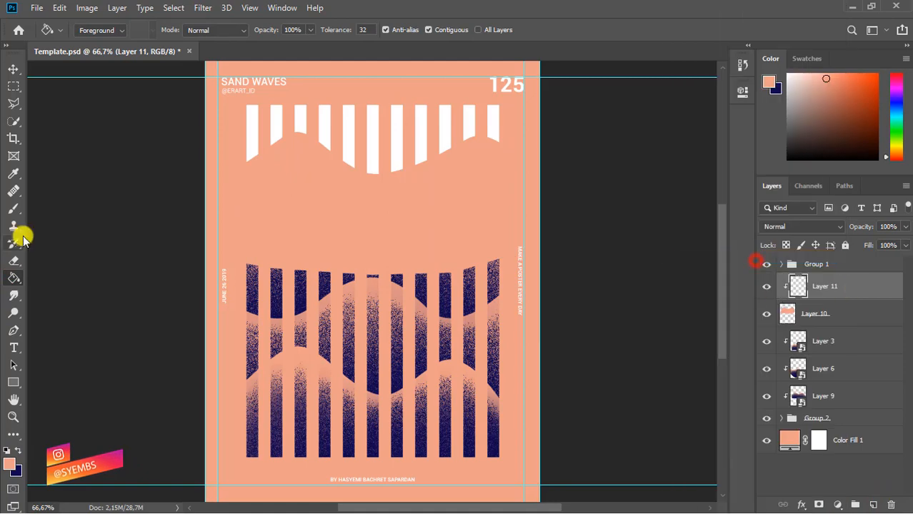
# - Swap the foreground color to navy and paint soft 700 px brush shading along the lower part of the fourth wave on Layer 11
pyautogui.click(14, 208)
pyautogui.click(18, 450)
pyautogui.moveTo(233, 323)
pyautogui.mouseDown()
pyautogui.moveTo(325, 304)
pyautogui.moveTo(430, 300)
pyautogui.mouseUp()
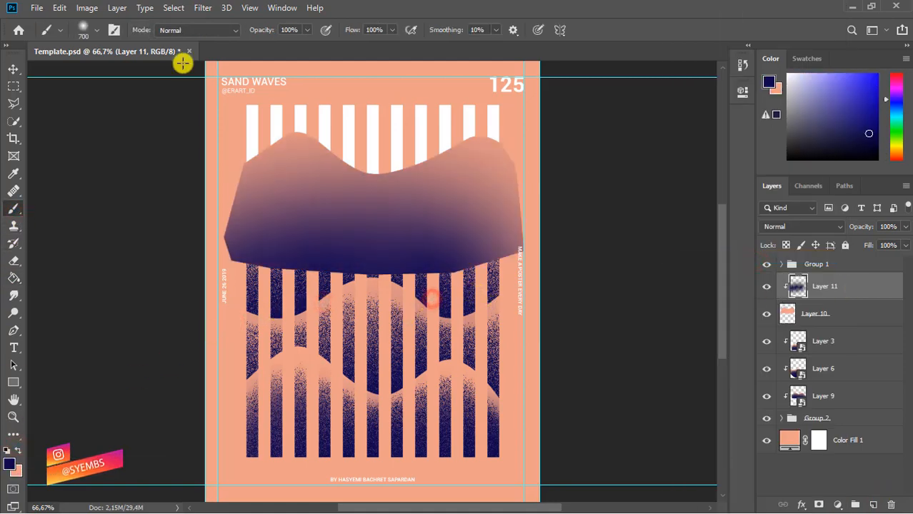
# - Apply the Add Noise filter to Layer 11 with its existing settings and set the layer's blend mode to Dissolve
pyautogui.click(204, 7)
pyautogui.moveTo(275, 183)
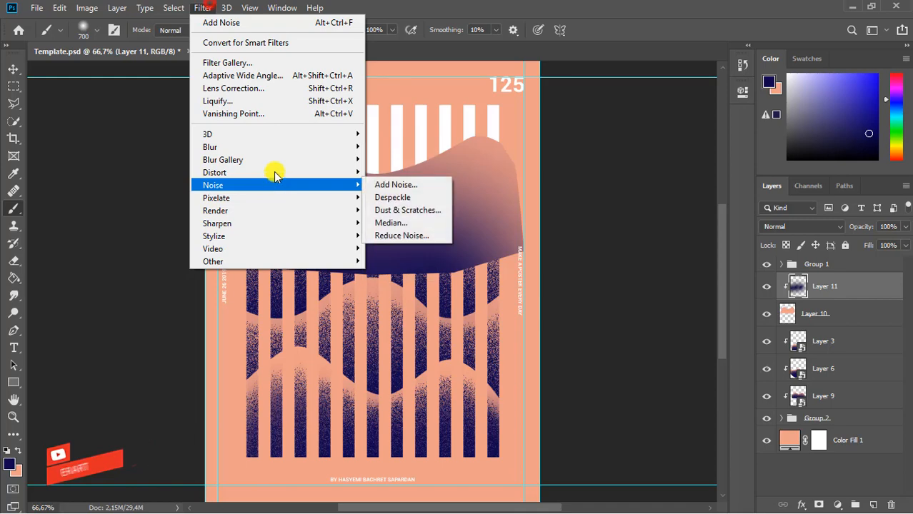
pyautogui.click(375, 184)
pyautogui.press('Return')
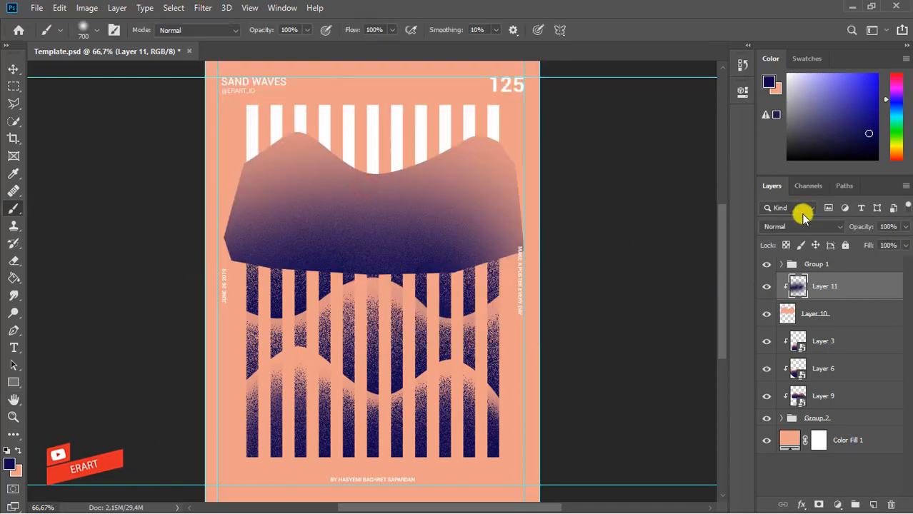
pyautogui.click(799, 226)
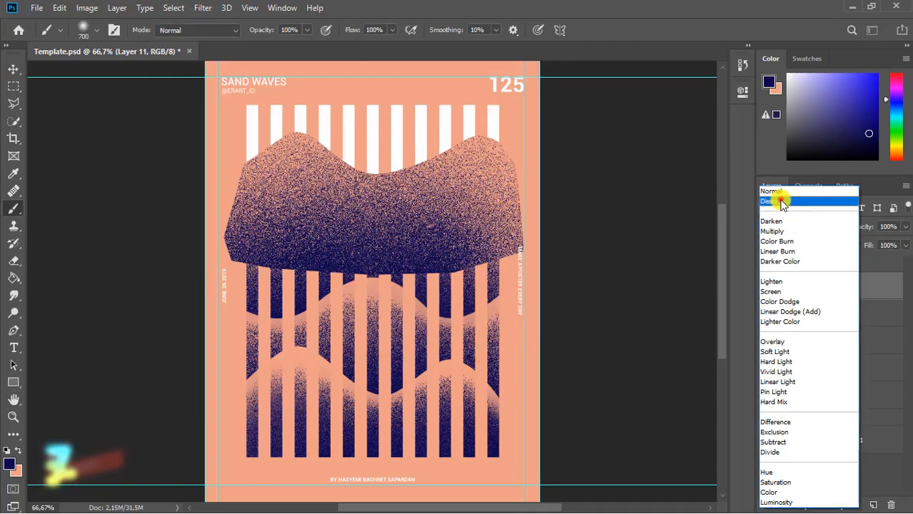
pyautogui.click(783, 202)
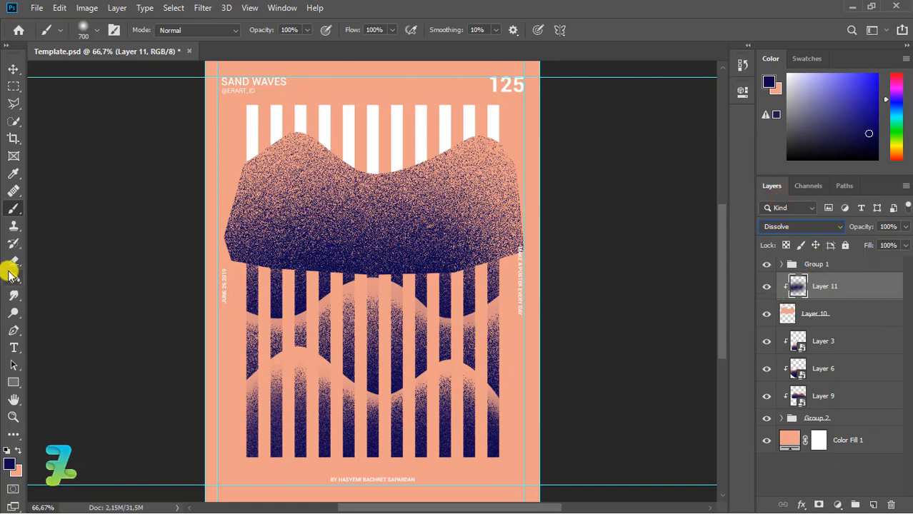
pyautogui.click(14, 261)
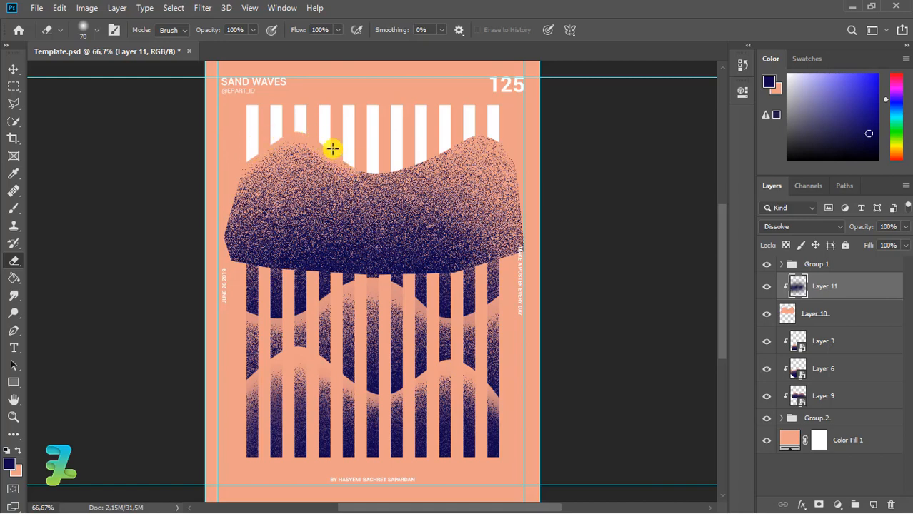
pyautogui.moveTo(399, 166); pyautogui.dragTo(365, 173)
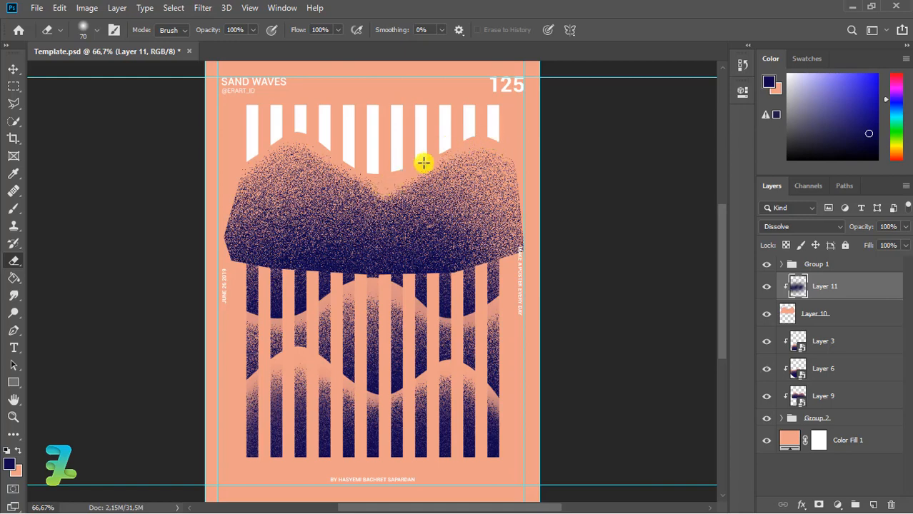
pyautogui.hotkey('ctrl', 'z')
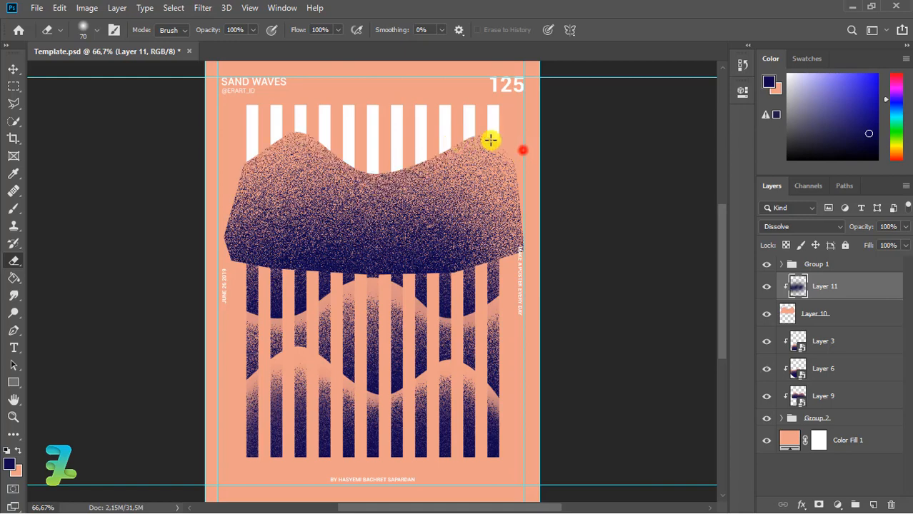
# - Erase the navy grain along the fourth wave's upper edge on Layer 11 with a 70 px soft eraser
pyautogui.moveTo(491, 140)
pyautogui.mouseDown()
pyautogui.moveTo(467, 139)
pyautogui.moveTo(418, 161)
pyautogui.mouseUp()
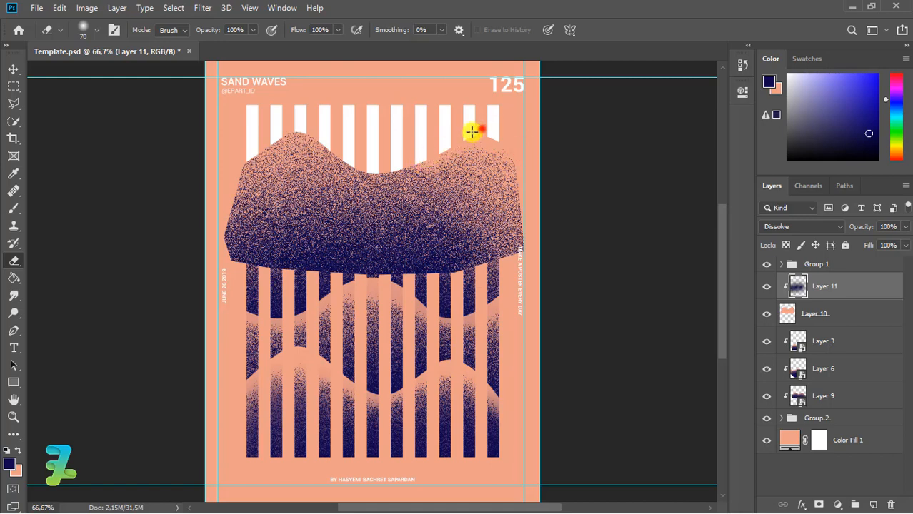
pyautogui.moveTo(472, 132)
pyautogui.mouseDown()
pyautogui.moveTo(422, 158)
pyautogui.moveTo(360, 163)
pyautogui.mouseUp()
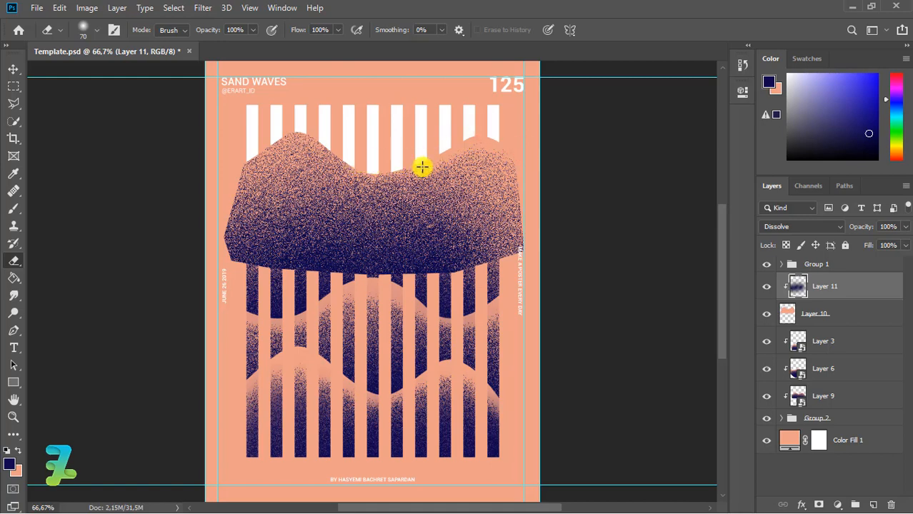
pyautogui.moveTo(422, 166)
pyautogui.mouseDown()
pyautogui.moveTo(360, 162)
pyautogui.moveTo(292, 132)
pyautogui.moveTo(236, 167)
pyautogui.mouseUp()
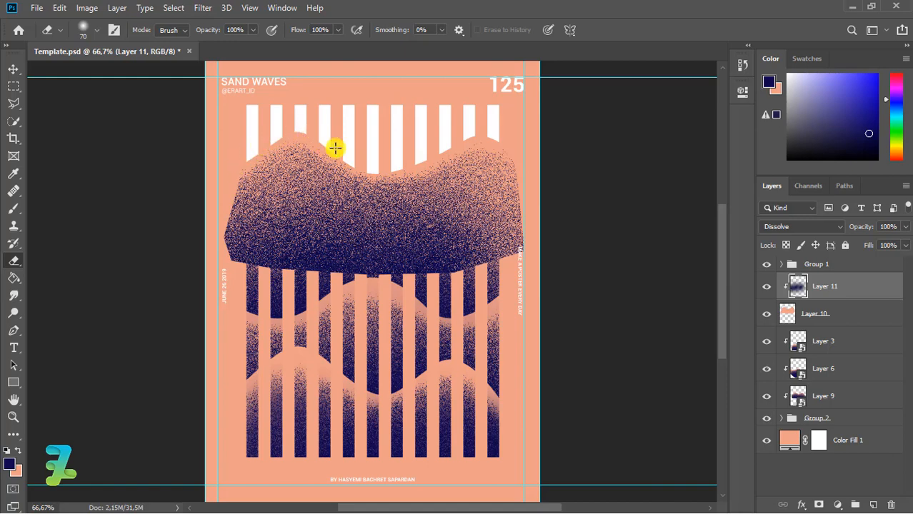
pyautogui.moveTo(373, 169); pyautogui.dragTo(339, 159)
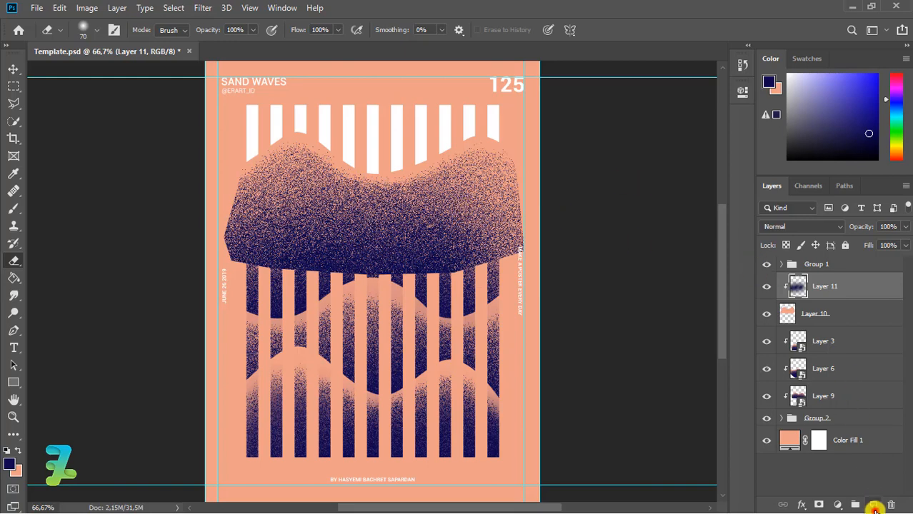
# - Add a new layer above Layer 11 and clip it to the fourth wave
pyautogui.click(875, 507)
pyautogui.rightClick(866, 288)
pyautogui.click(786, 262)
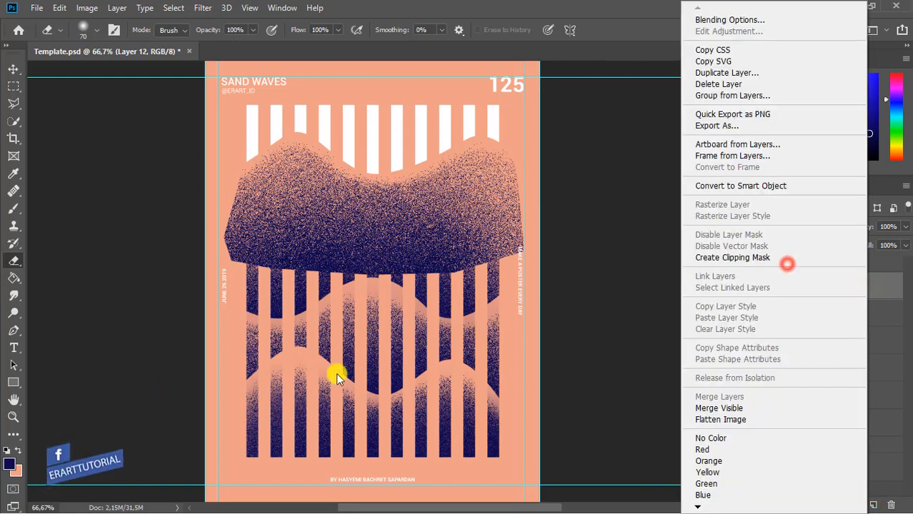
# - Paint soft navy shading with the 700 px brush below and across the fourth wave's lower part on Layer 12
pyautogui.click(13, 209)
pyautogui.click(282, 379)
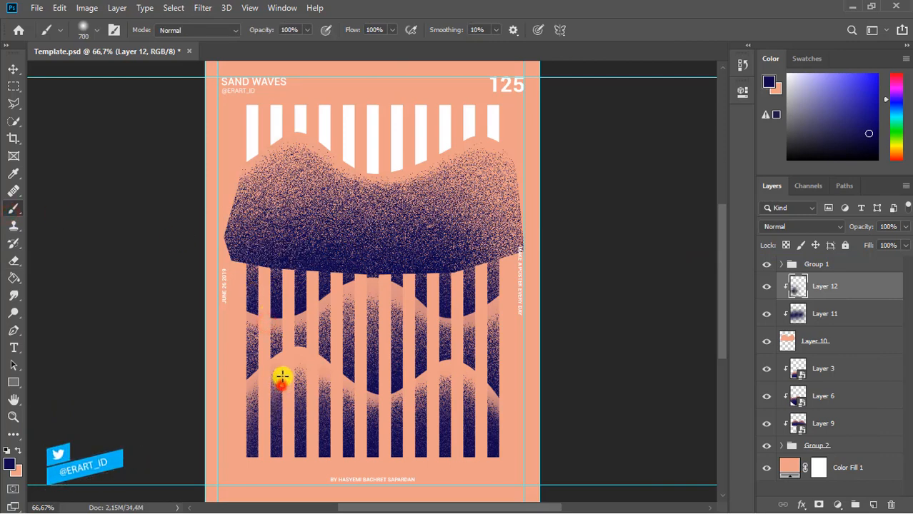
pyautogui.click(279, 364)
pyautogui.click(393, 333)
pyautogui.click(434, 346)
pyautogui.click(474, 352)
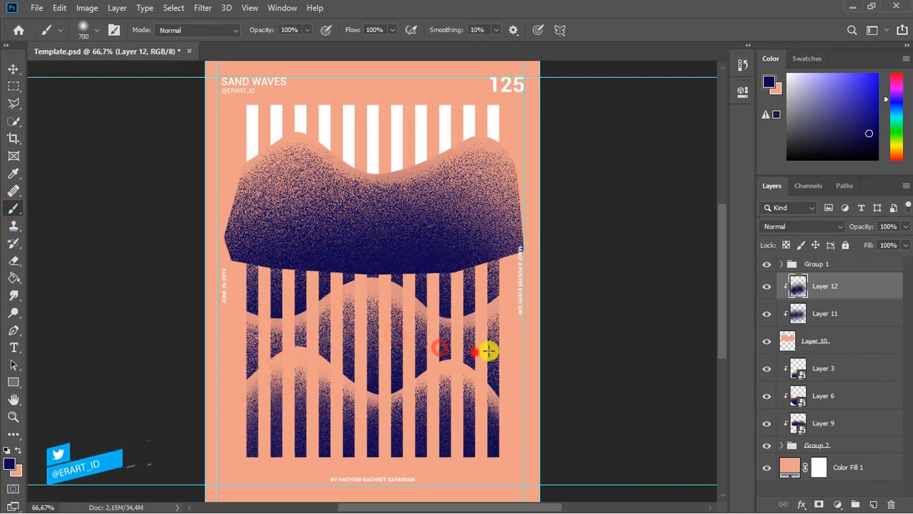
# - Convert Layers 10 to 12 into one smart object and move it between Layer 9 and Group 2, clipped to the bars
pyautogui.keyDown('shift'); pyautogui.click(864, 341); pyautogui.keyUp('shift')
pyautogui.rightClick(865, 340)
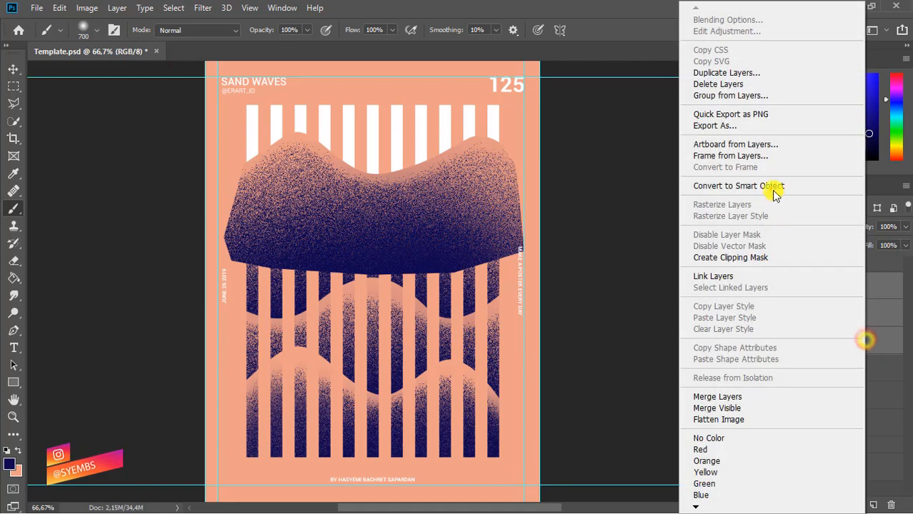
pyautogui.click(775, 187)
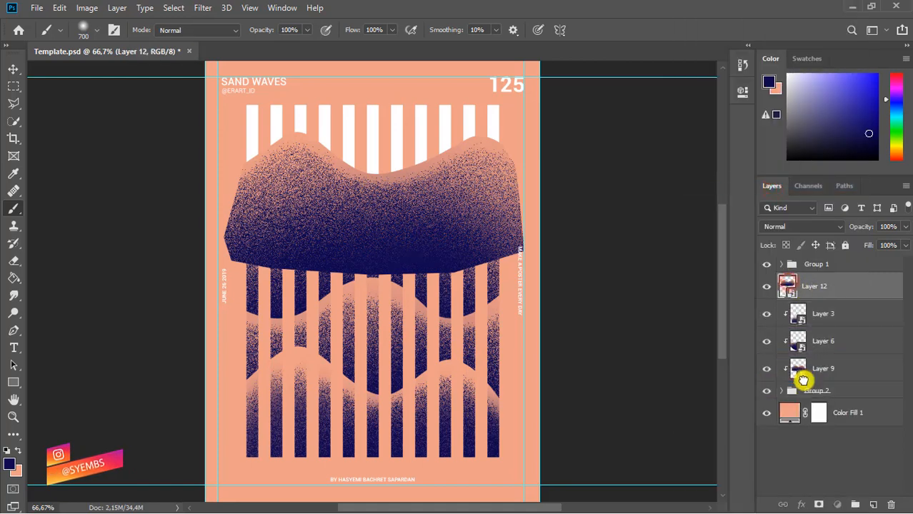
pyautogui.moveTo(803, 380); pyautogui.dragTo(805, 380)
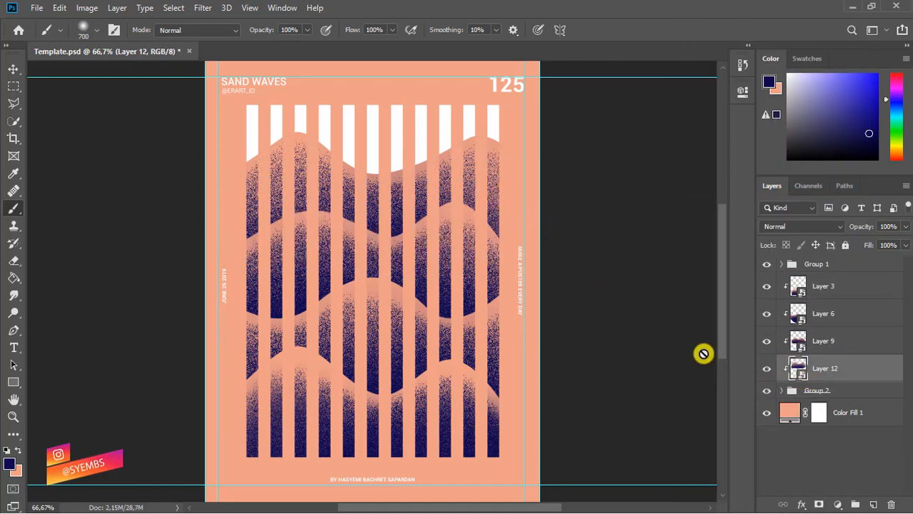
# - Add a new layer above Layer 3 and draw a closed four-sided Pen path around the white upper ends of the bars
pyautogui.click(840, 286)
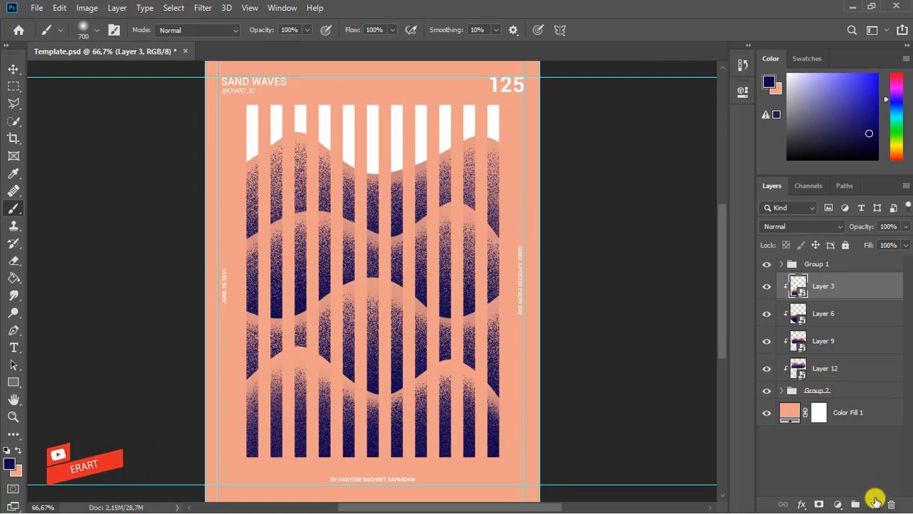
pyautogui.click(874, 504)
pyautogui.click(14, 333)
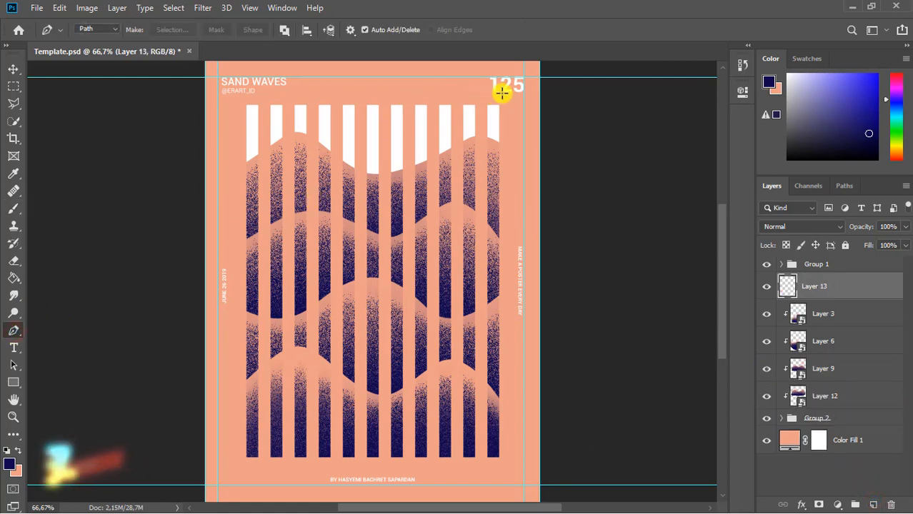
pyautogui.click(11, 280)
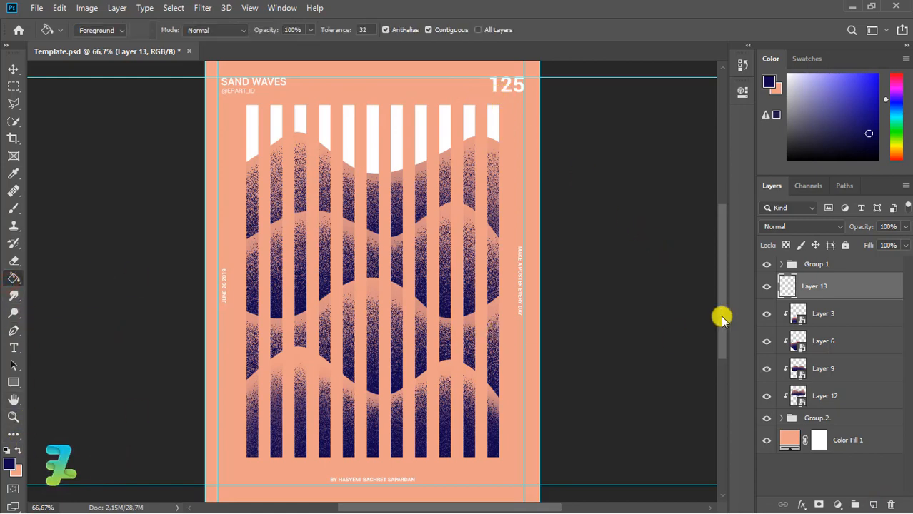
pyautogui.click(13, 331)
pyautogui.click(503, 97)
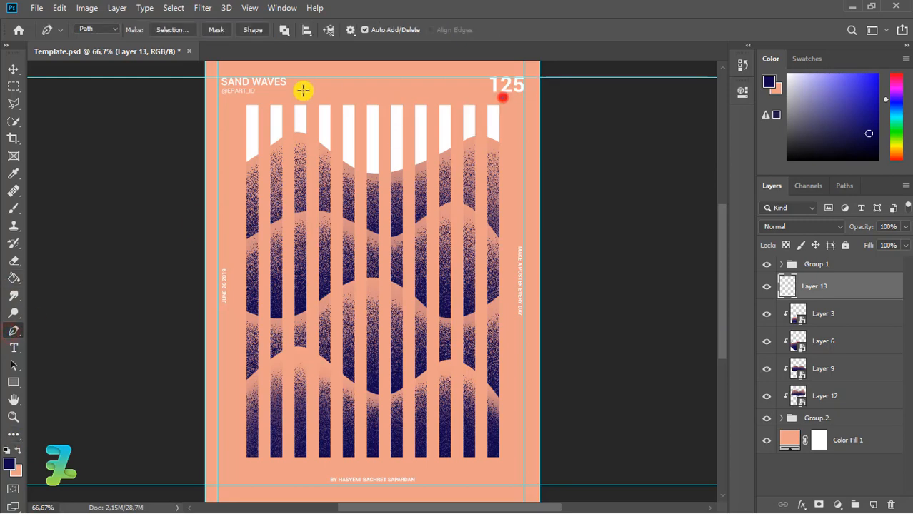
pyautogui.click(241, 97)
pyautogui.click(241, 170)
pyautogui.click(510, 187)
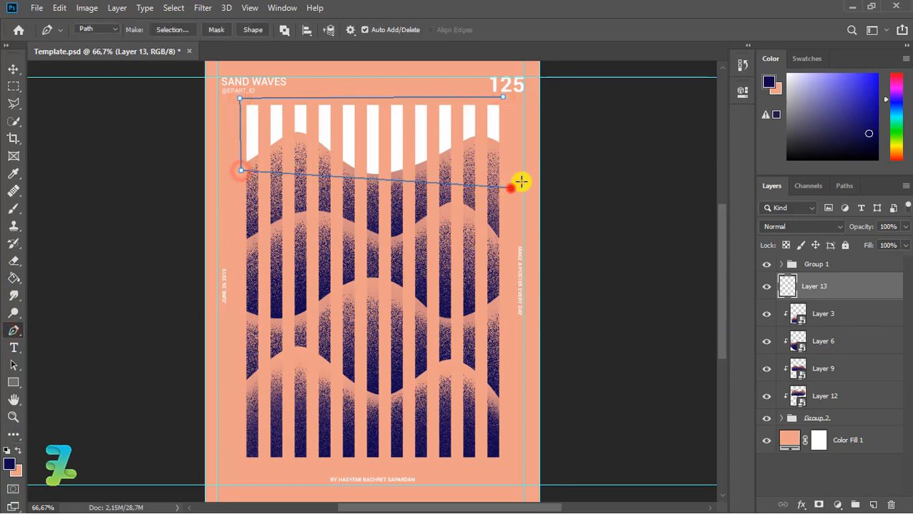
pyautogui.click(510, 101)
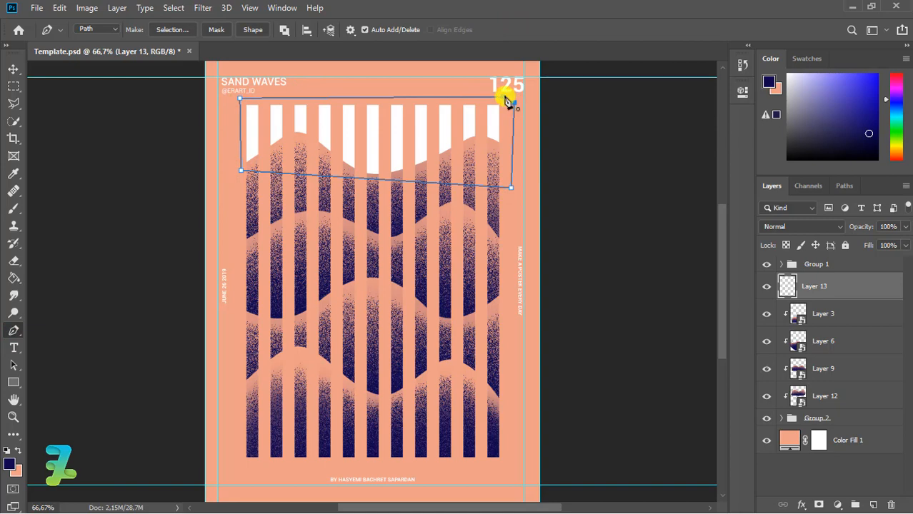
# - Convert the path to a selection with 0 px feather, fill it with peach on Layer 13, and deselect
pyautogui.rightClick(505, 106)
pyautogui.click(521, 165)
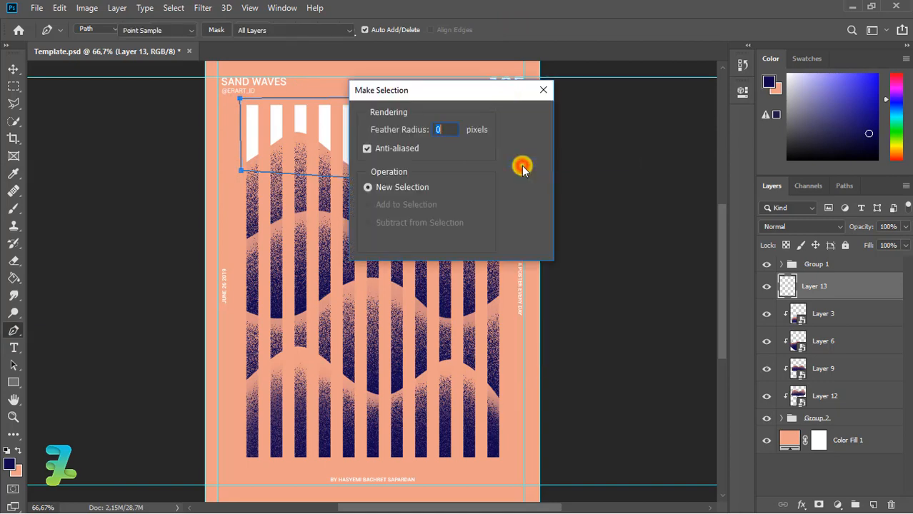
pyautogui.press('Return')
pyautogui.click(13, 278)
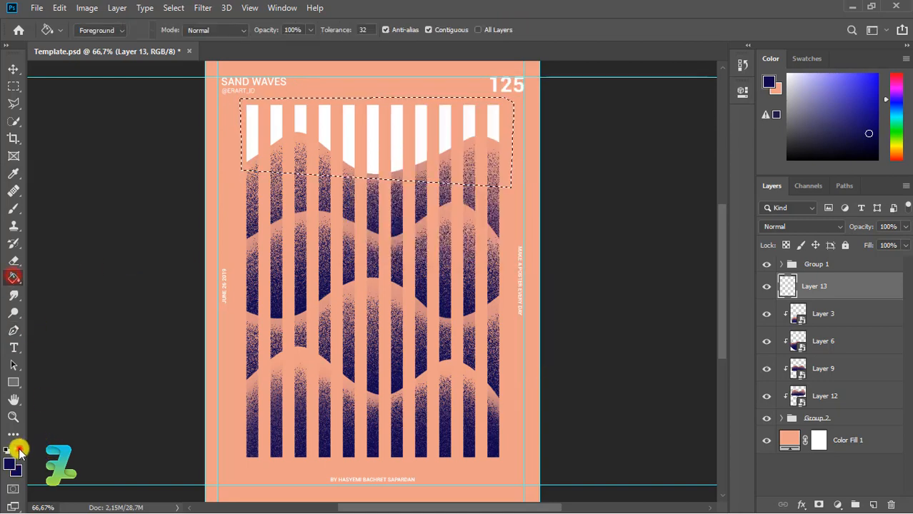
pyautogui.click(19, 450)
pyautogui.click(372, 147)
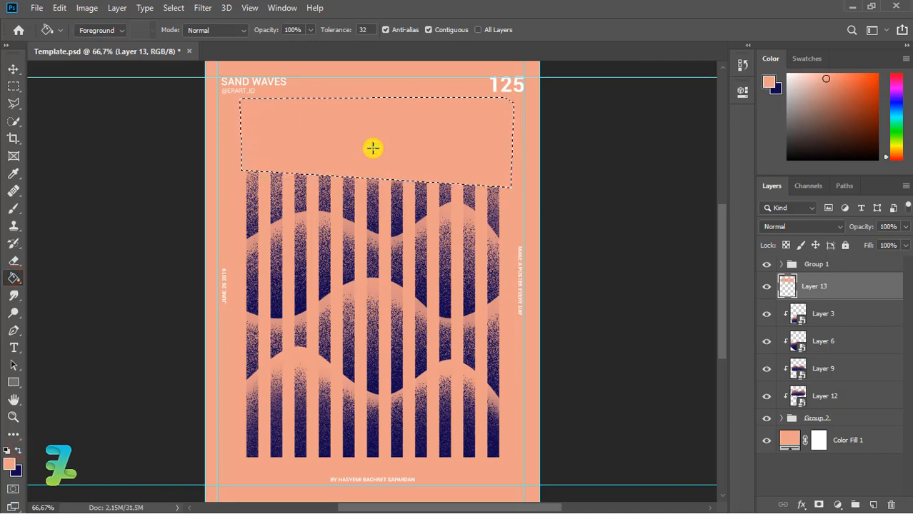
pyautogui.hotkey('ctrl', 'd')
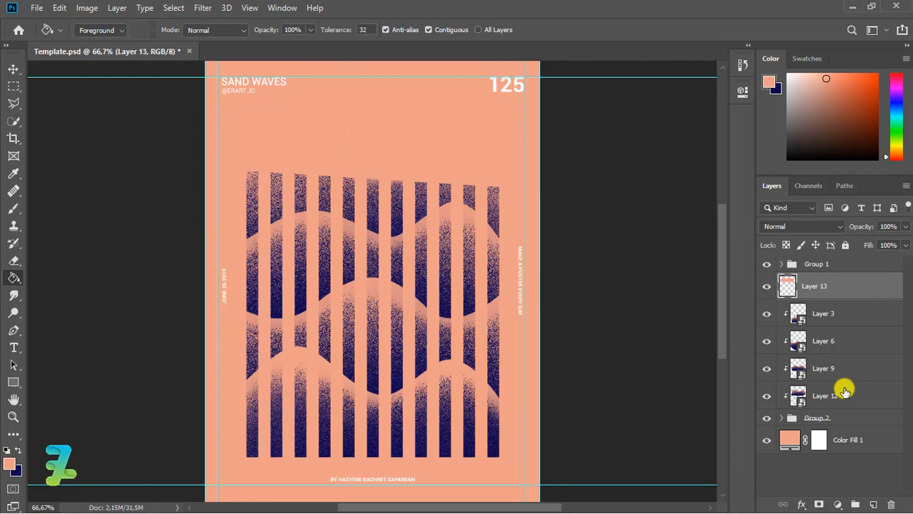
# - Add a new layer above Layer 13 and clip it to the peach block
pyautogui.click(873, 506)
pyautogui.rightClick(862, 293)
pyautogui.click(743, 255)
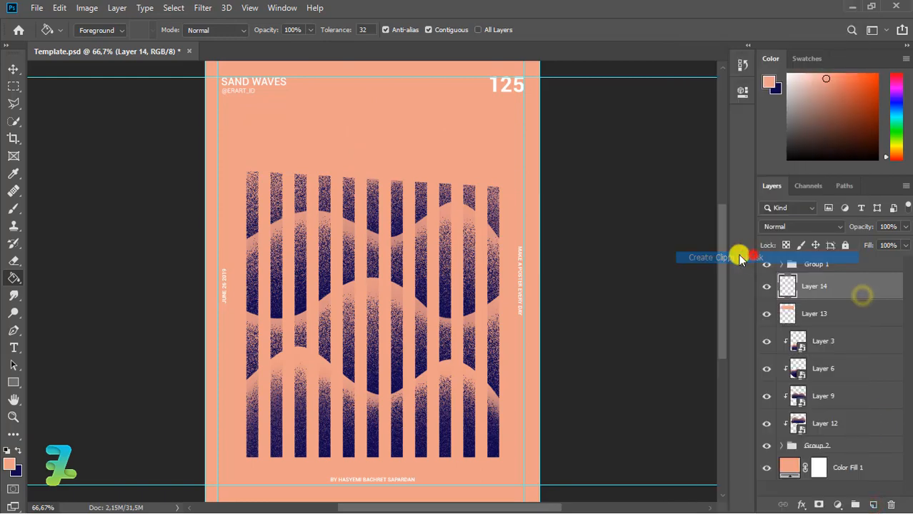
# - Swap the foreground color to navy and paint soft 700 px brush shading along the peach block's lower edge on Layer 14
pyautogui.click(13, 213)
pyautogui.click(18, 450)
pyautogui.click(263, 223)
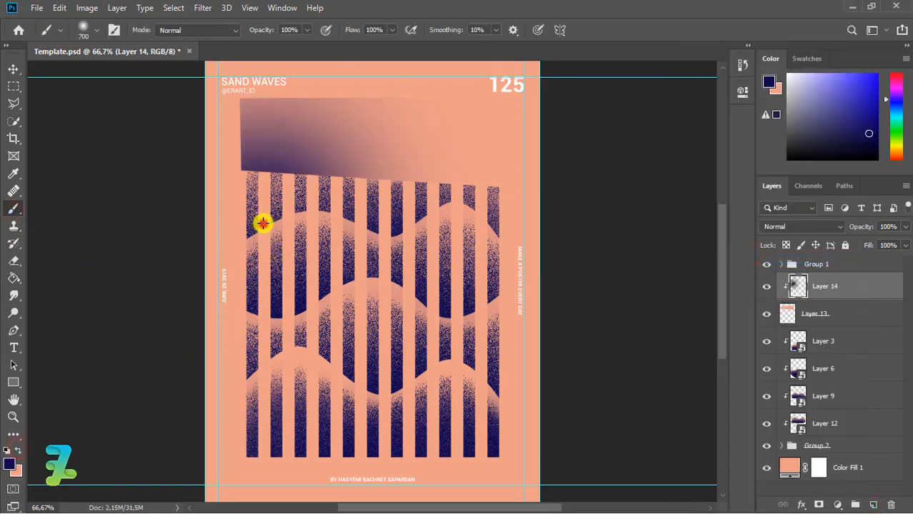
pyautogui.click(297, 230)
pyautogui.click(408, 222)
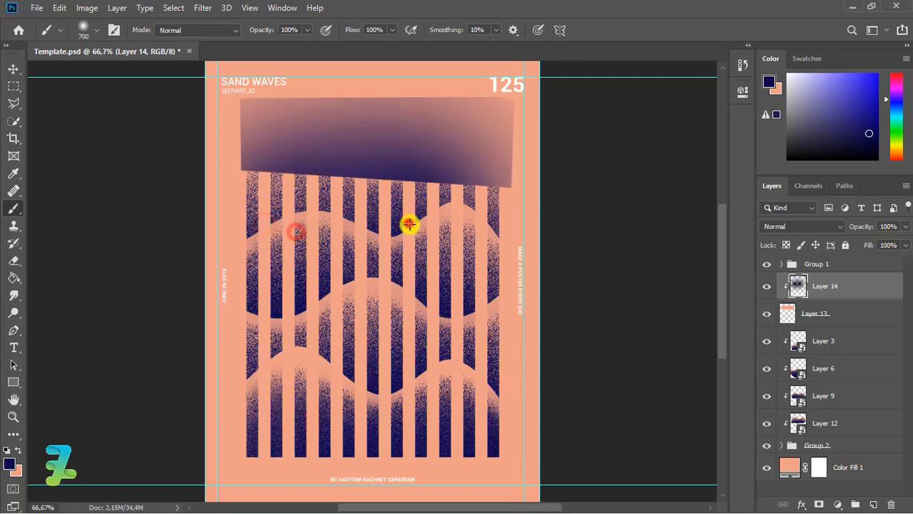
# - Set Layer 14's blend mode to Dissolve and erase the grain along the block's upper edge with the 70 px eraser
pyautogui.click(779, 227)
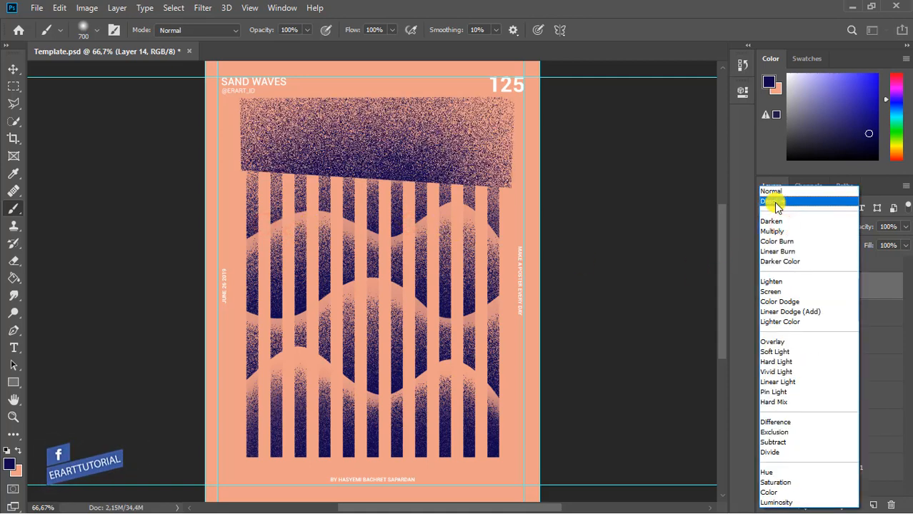
pyautogui.click(776, 203)
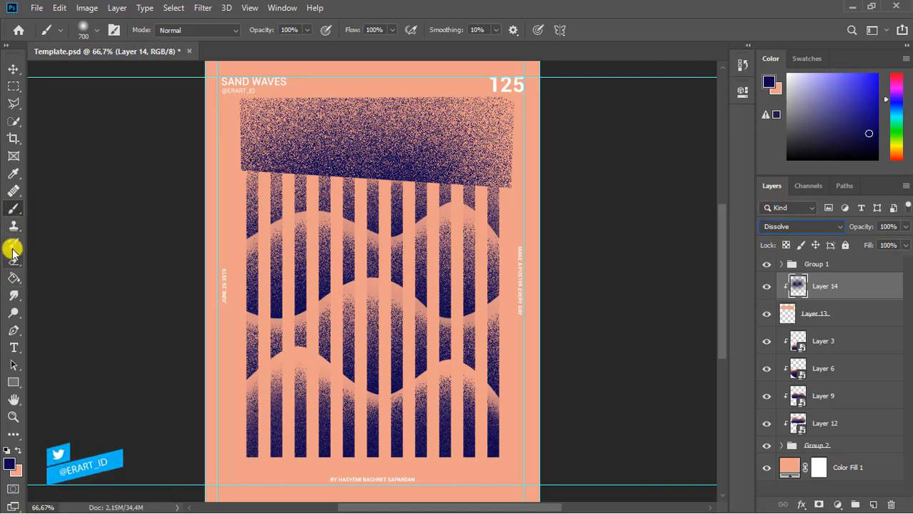
pyautogui.click(13, 260)
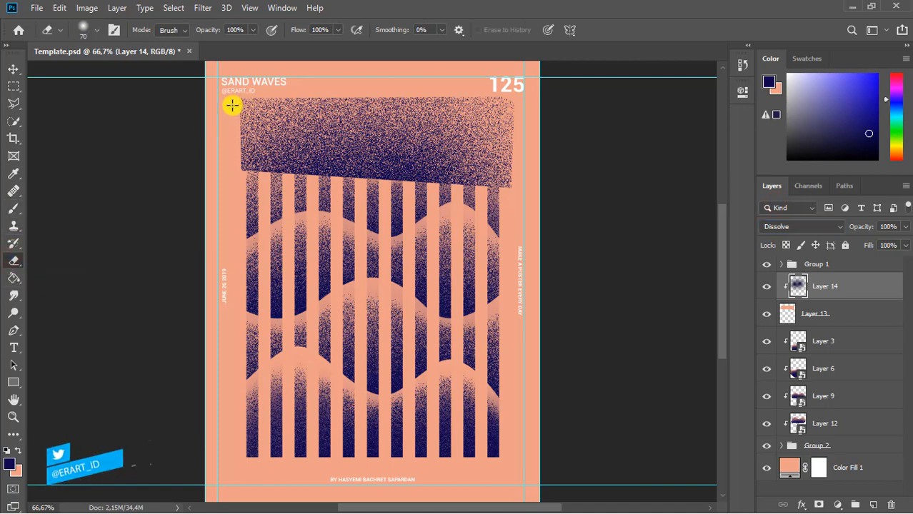
pyautogui.moveTo(237, 98); pyautogui.dragTo(280, 94)
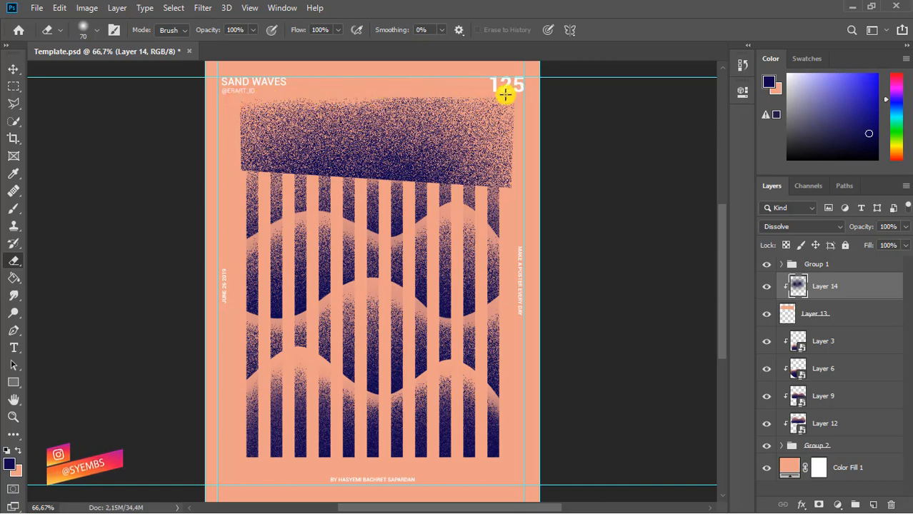
# - Convert Layers 13 and 14 into one smart object and move it between Layer 12 and Group 2, clipped to the bars
pyautogui.keyDown('ctrl'); pyautogui.click(868, 316); pyautogui.keyUp('ctrl')
pyautogui.rightClick(868, 316)
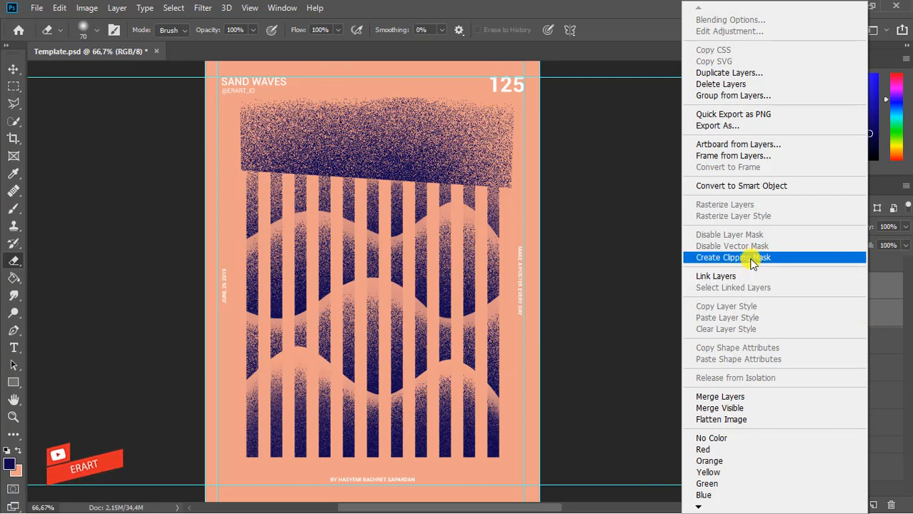
pyautogui.click(752, 264)
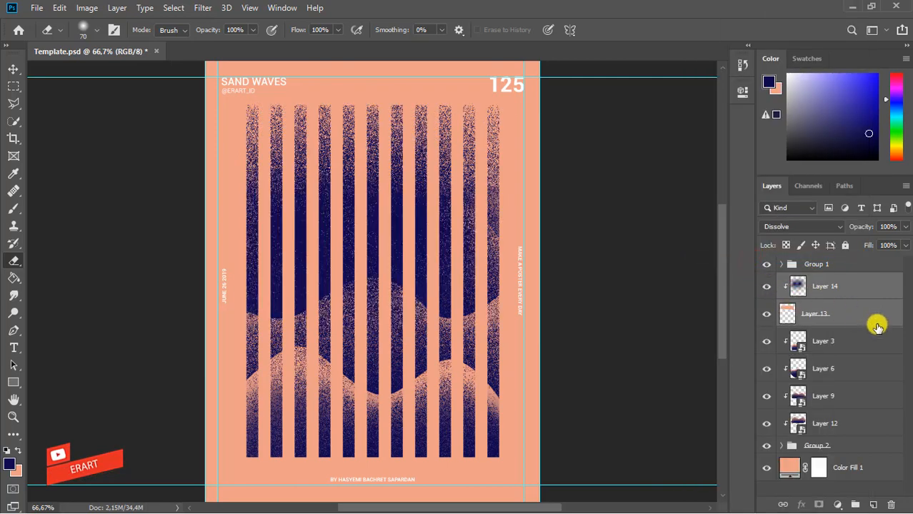
pyautogui.hotkey('ctrl', 'z')
pyautogui.rightClick(877, 321)
pyautogui.click(752, 188)
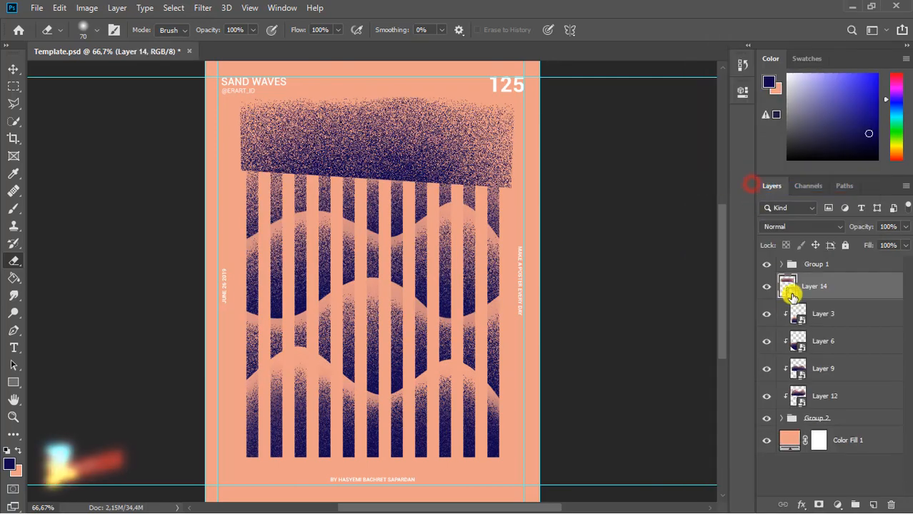
pyautogui.moveTo(793, 288); pyautogui.dragTo(809, 409)
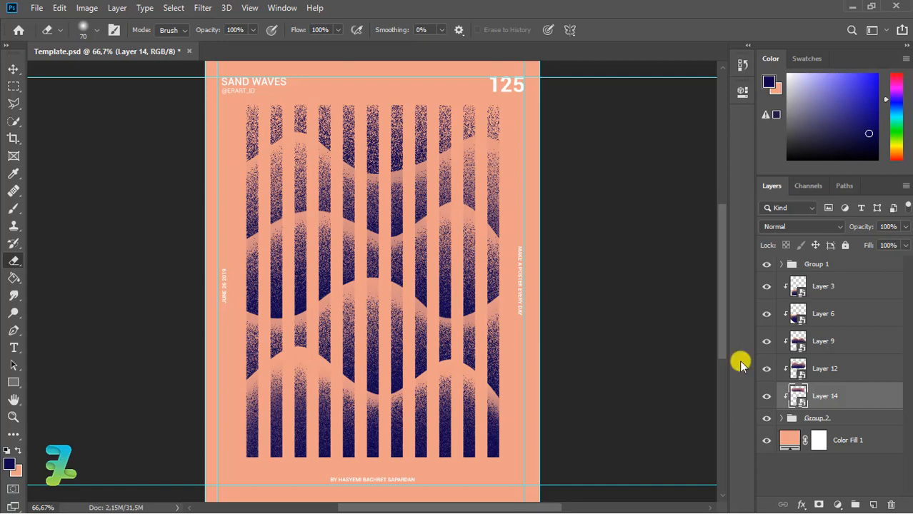
# - Add a new layer above Layer 3 and draw a circle about 267 px in diameter over the middle of the bars with the Ellipse tool
pyautogui.click(884, 291)
pyautogui.click(873, 505)
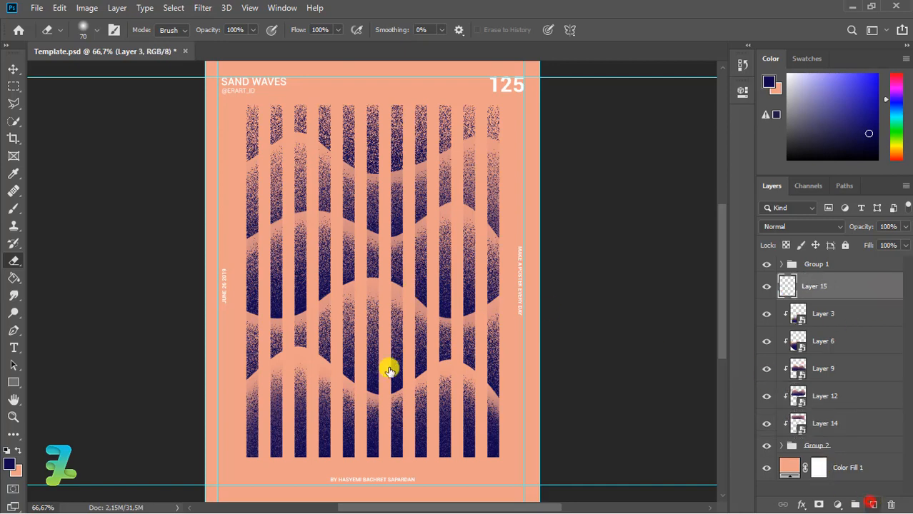
pyautogui.click(15, 383)
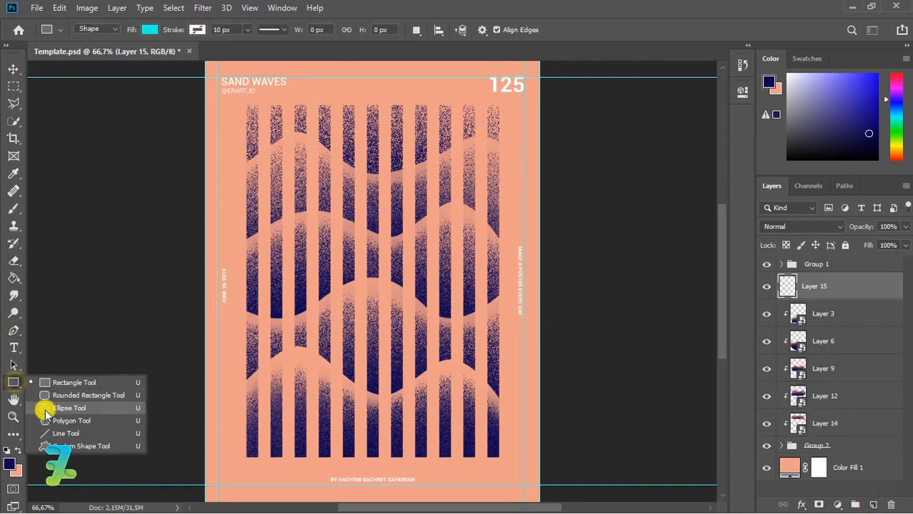
pyautogui.click(45, 410)
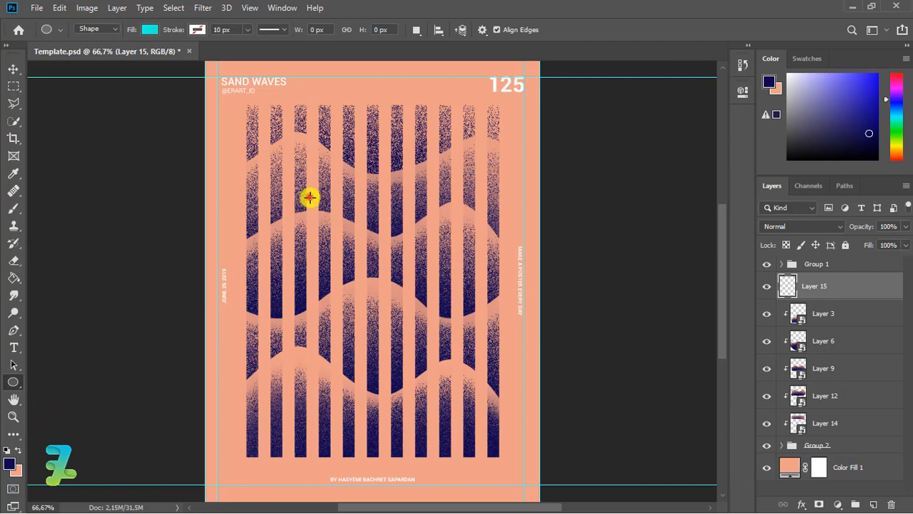
pyautogui.moveTo(310, 197); pyautogui.dragTo(485, 311)
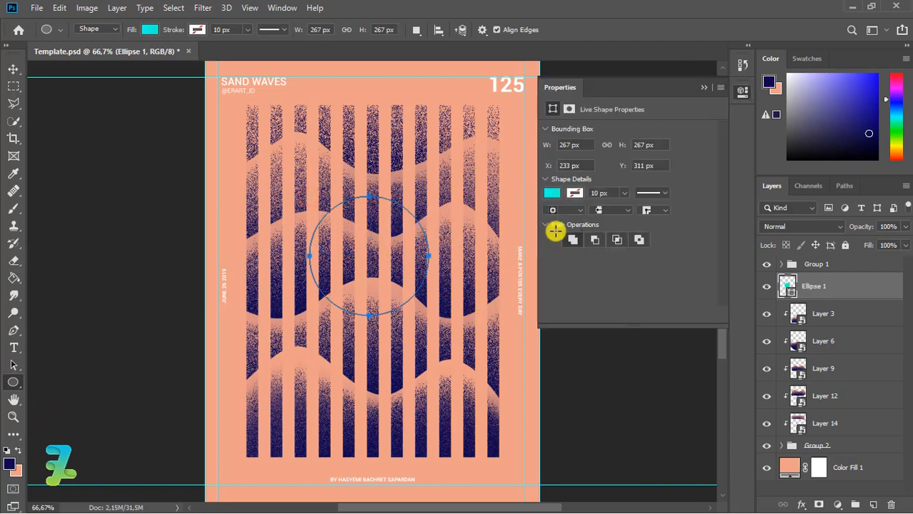
# - Change the circle's fill from cyan to the peach #efa088 sampled from the poster background
pyautogui.click(553, 193)
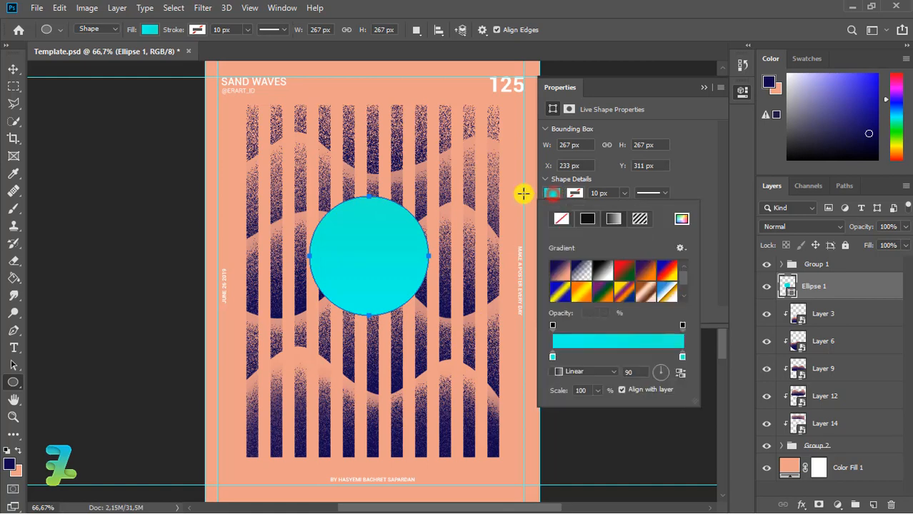
pyautogui.click(678, 220)
pyautogui.click(518, 195)
pyautogui.click(843, 151)
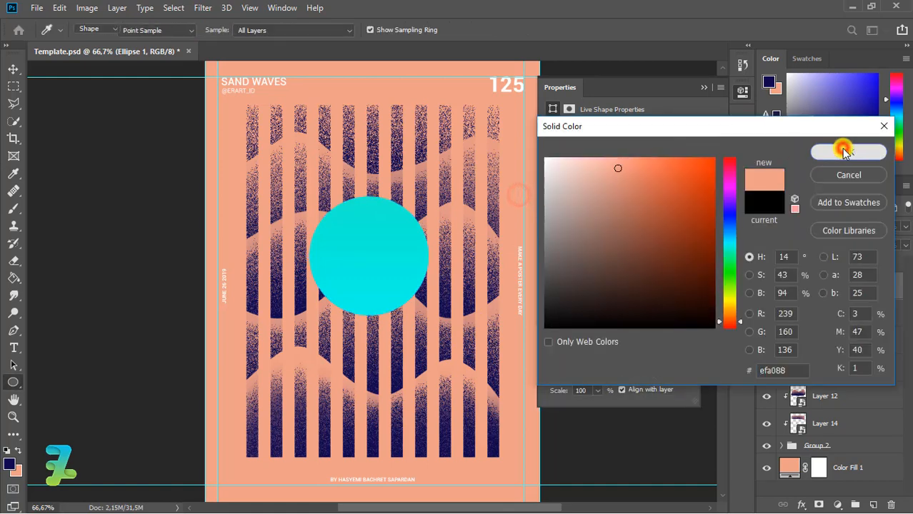
pyautogui.click(551, 197)
pyautogui.press('Escape')
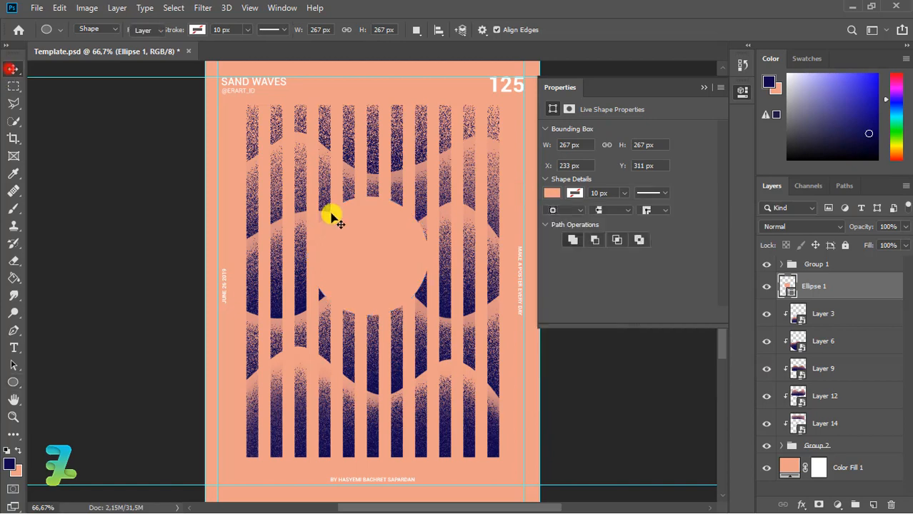
# - Scale the peach circle up proportionally to about 123.6% with Free Transform and collapse its properties
pyautogui.press('v')
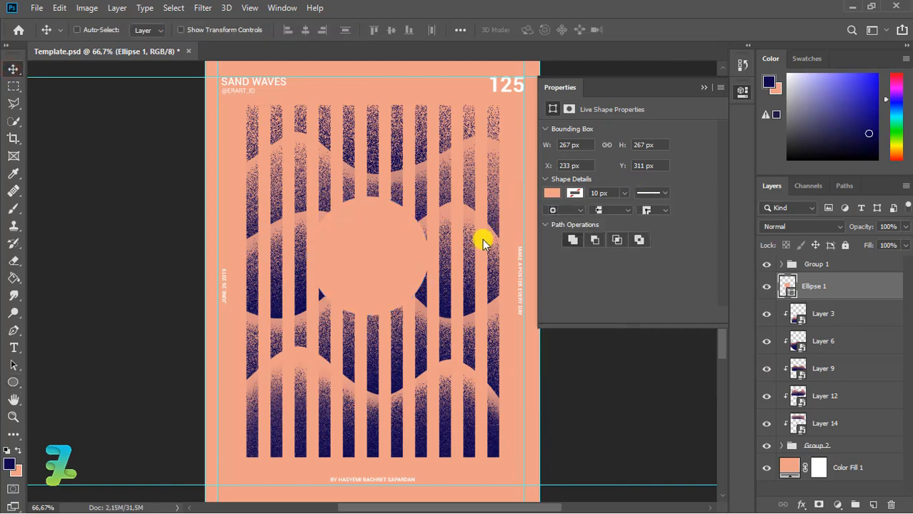
pyautogui.hotkey('ctrl', 't')
pyautogui.moveTo(432, 314); pyautogui.dragTo(459, 341)
pyautogui.hotkey('ctrl', 'z')
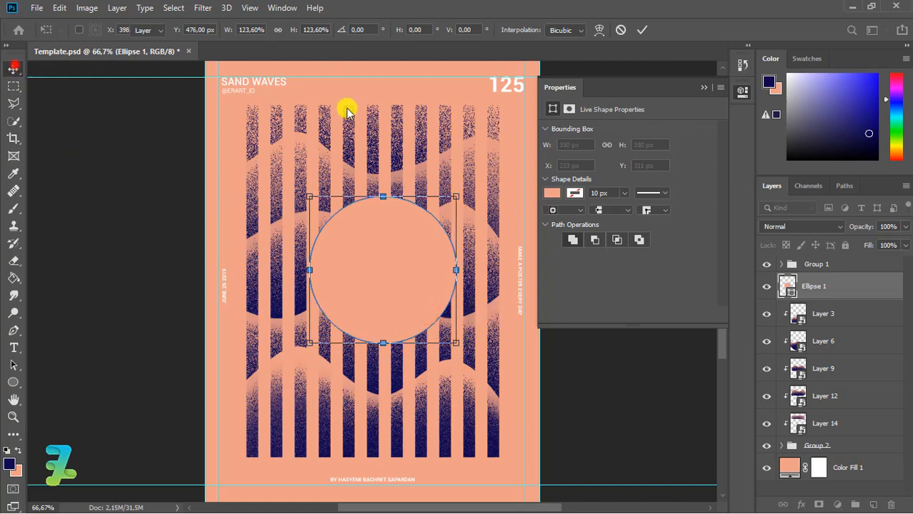
pyautogui.press('Return')
pyautogui.click(703, 87)
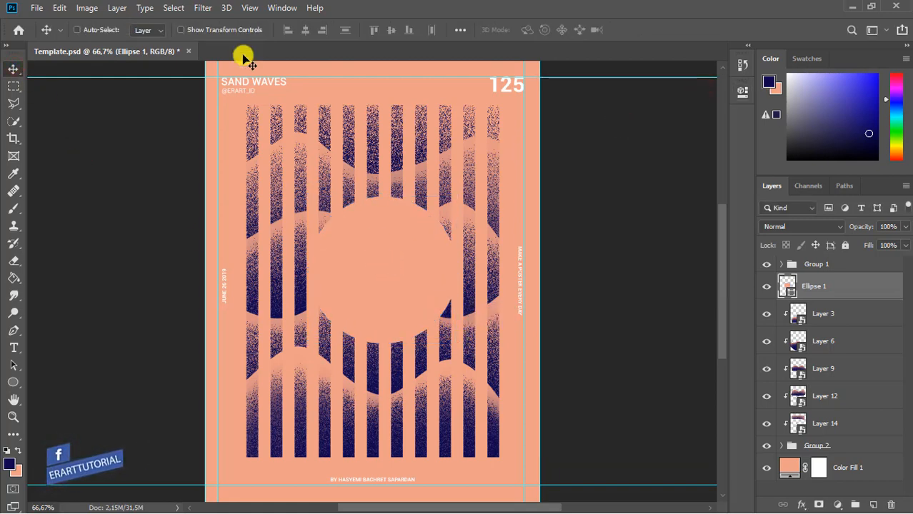
# - Center the circle horizontally and vertically on the whole poster canvas, leaving no selection active
pyautogui.hotkey('ctrl', 'a')
pyautogui.click(305, 30)
pyautogui.click(392, 30)
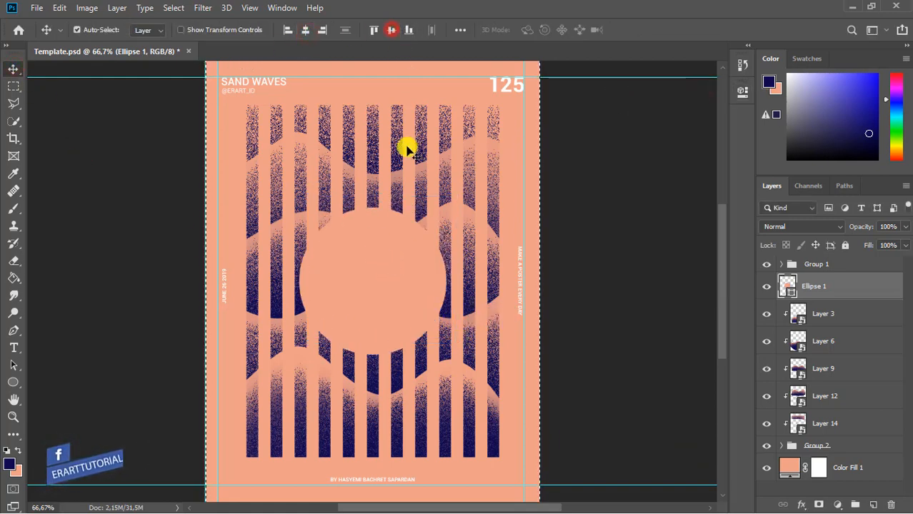
pyautogui.hotkey('ctrl', 'd')
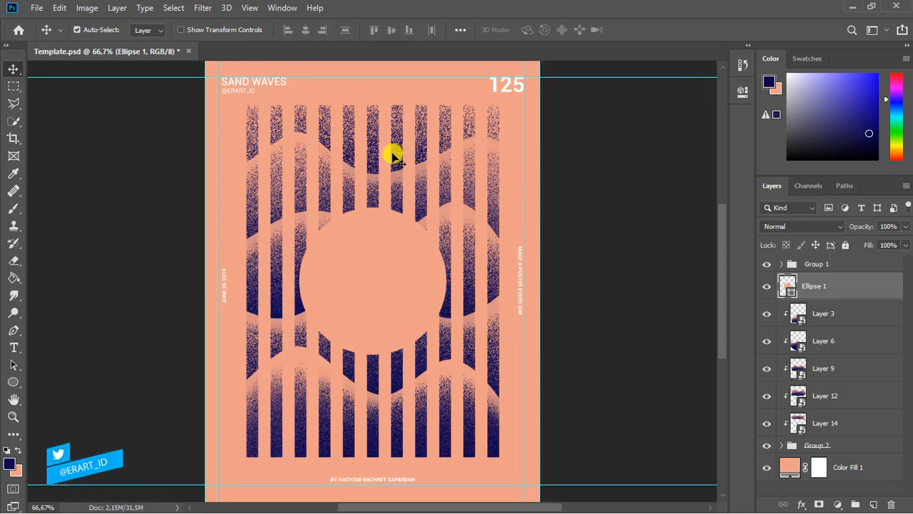
# - Add the navy text SAND in Roboto Bold 48 pt on a new layer, centered in the circle's upper half
pyautogui.click(14, 348)
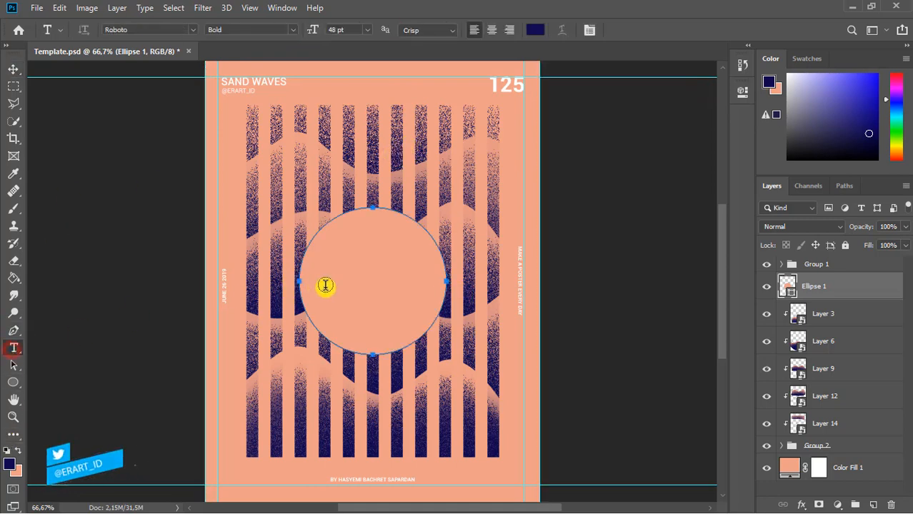
pyautogui.click(873, 504)
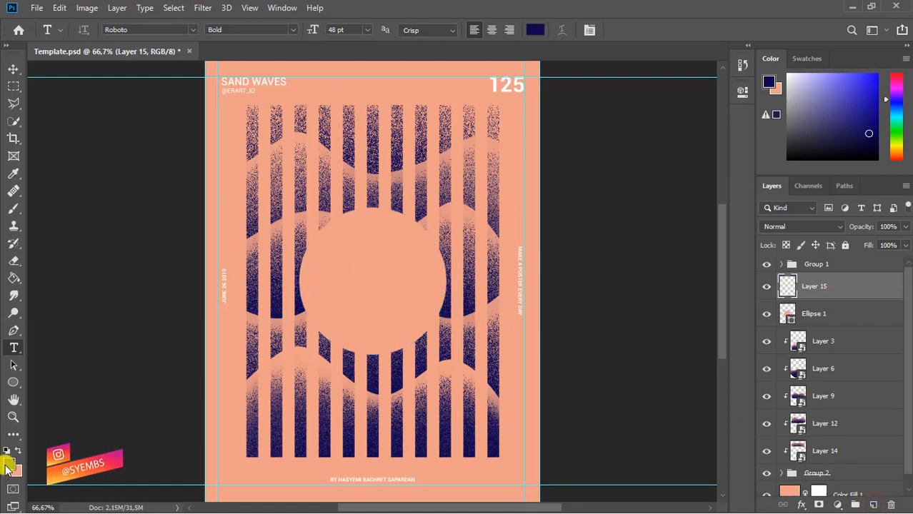
pyautogui.click(343, 250)
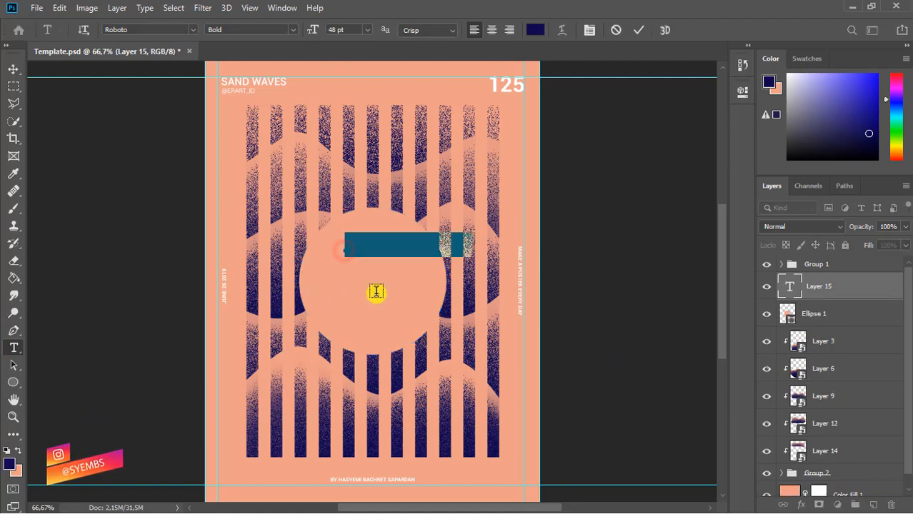
pyautogui.write('SAND')
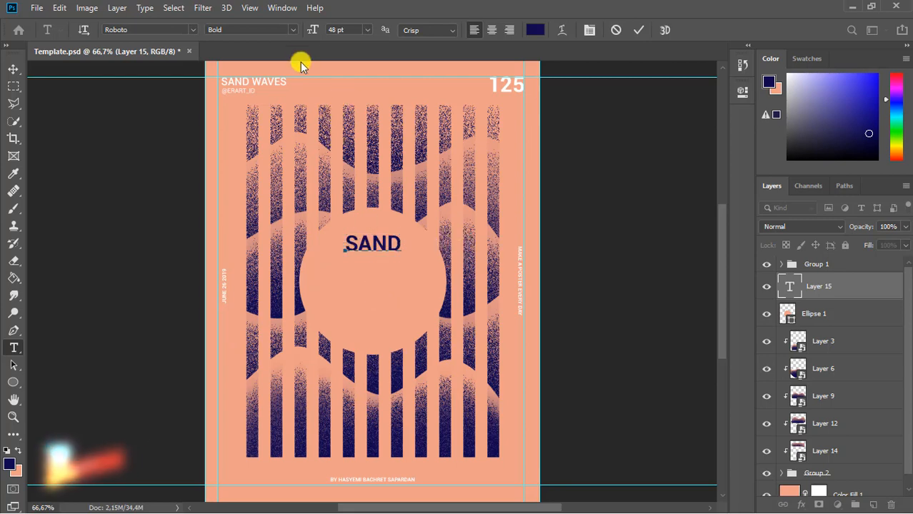
pyautogui.click(14, 70)
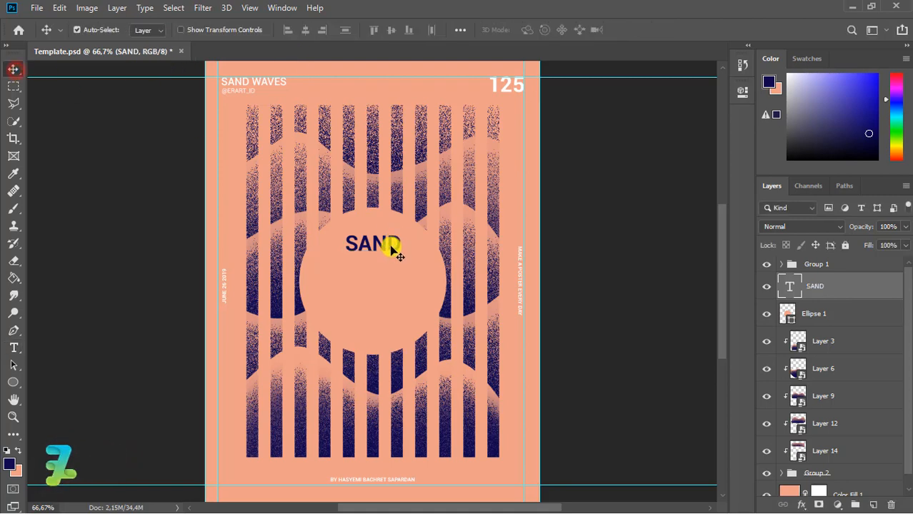
pyautogui.click(306, 29)
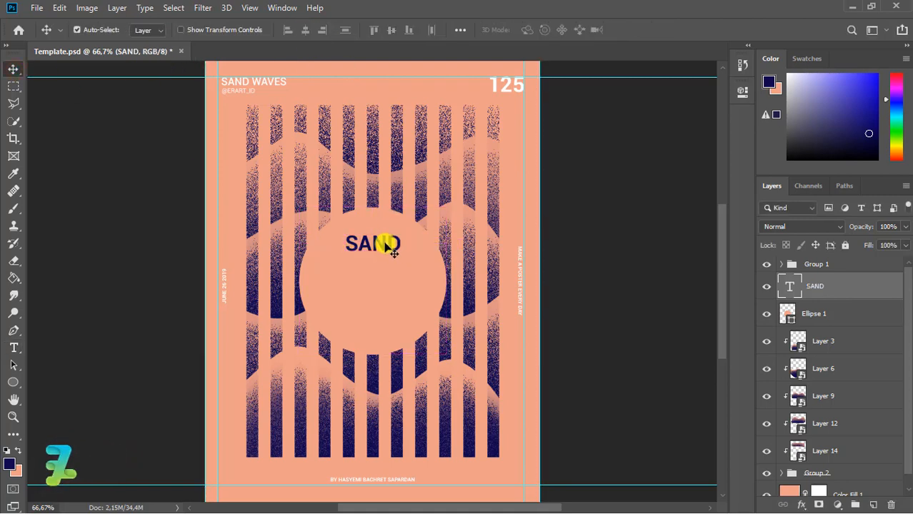
pyautogui.moveTo(384, 243); pyautogui.dragTo(385, 262)
# - Add the navy text WAVES in Roboto Bold 48 pt, centered horizontally and moved up close beneath SAND
pyautogui.click(13, 348)
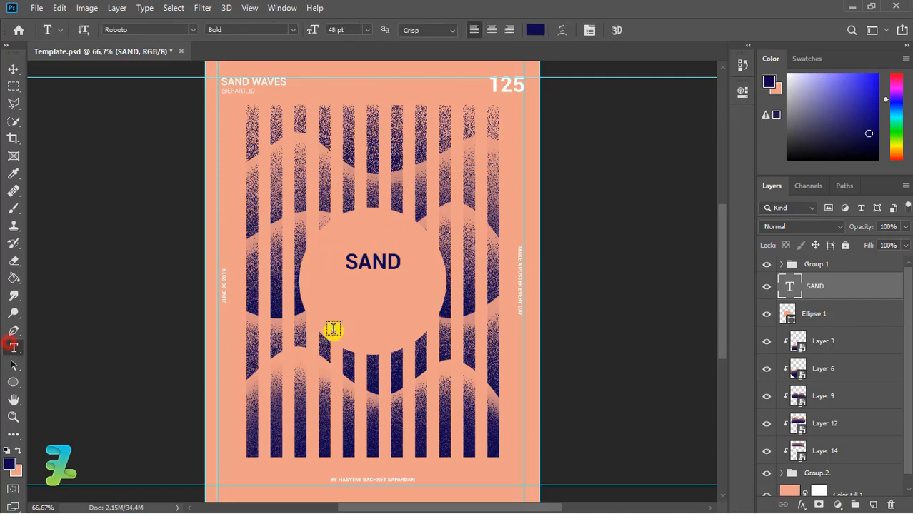
pyautogui.click(329, 313)
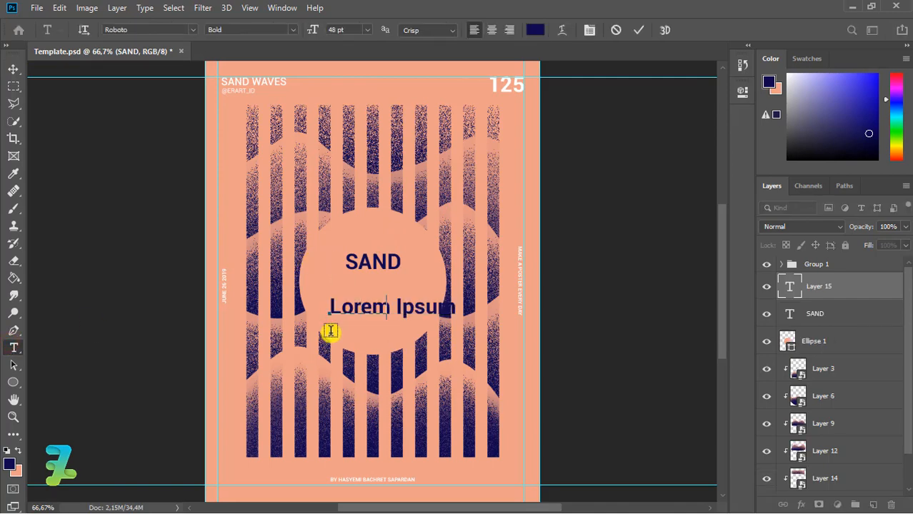
pyautogui.write('WAVES')
pyautogui.click(14, 68)
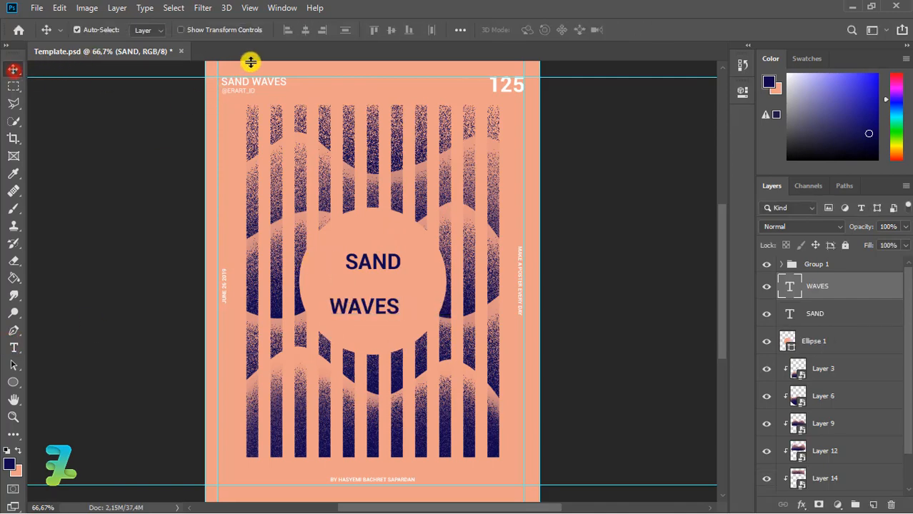
pyautogui.click(305, 29)
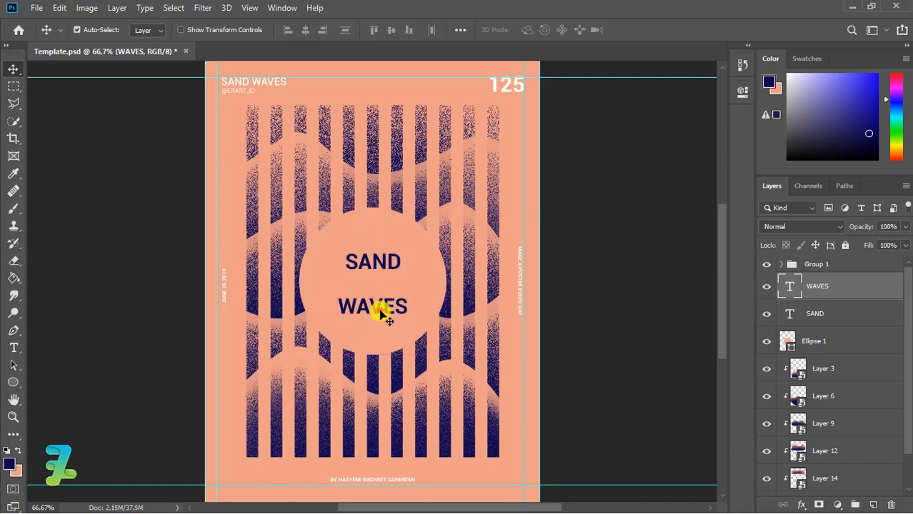
pyautogui.moveTo(379, 310); pyautogui.dragTo(381, 300)
# - Select the SAND and WAVES text layers together and try shifting them upward inside the circle
pyautogui.click(786, 315)
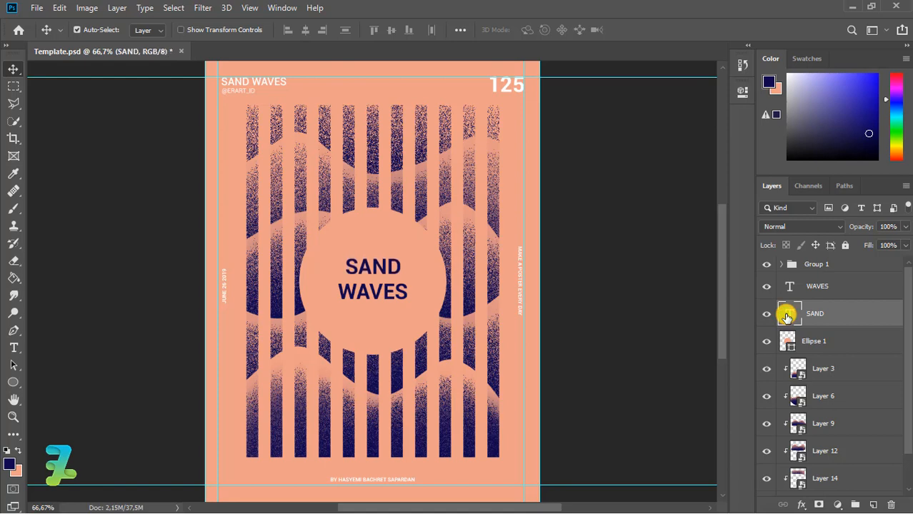
pyautogui.keyDown('shift'); pyautogui.click(851, 291); pyautogui.keyUp('shift')
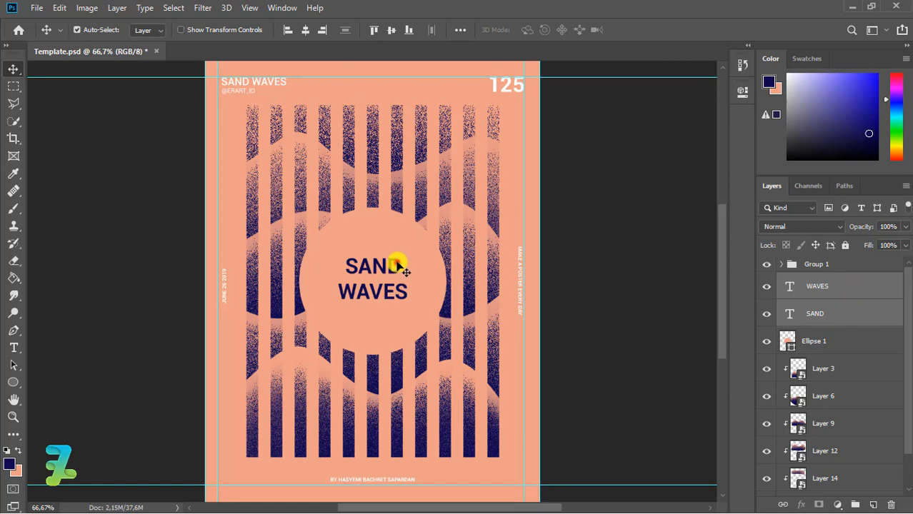
pyautogui.moveTo(403, 291); pyautogui.dragTo(399, 263)
pyautogui.hotkey('ctrl', 'z')
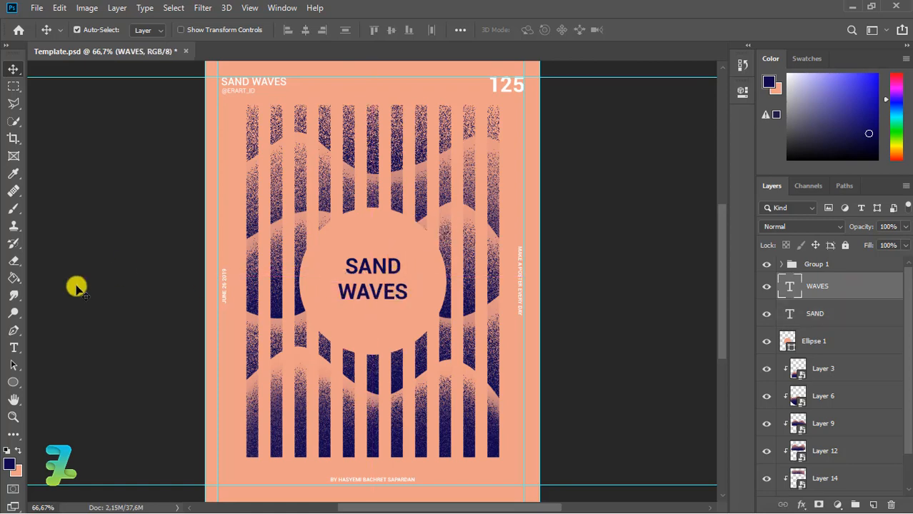
# - Add the designer's handle in capitals as a text line below WAVES and set its size to 18 pt
pyautogui.click(15, 349)
pyautogui.click(336, 324)
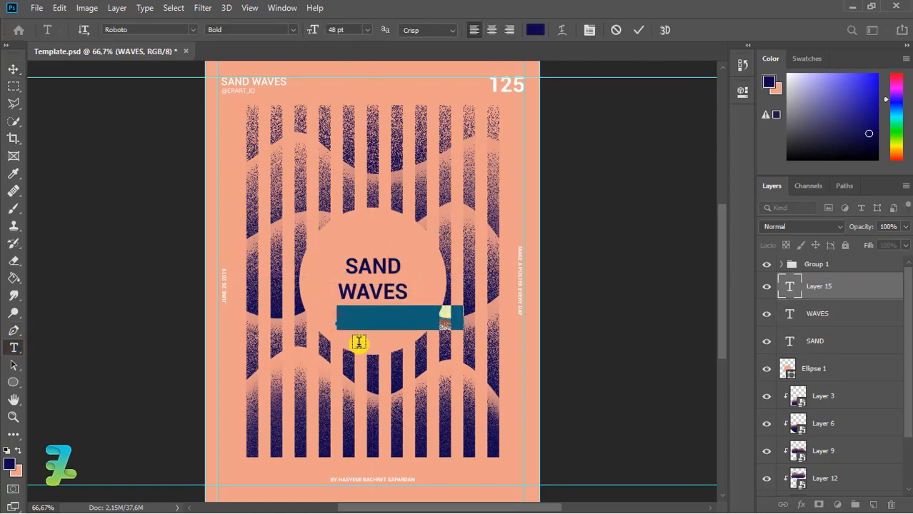
pyautogui.press('BackSpace')
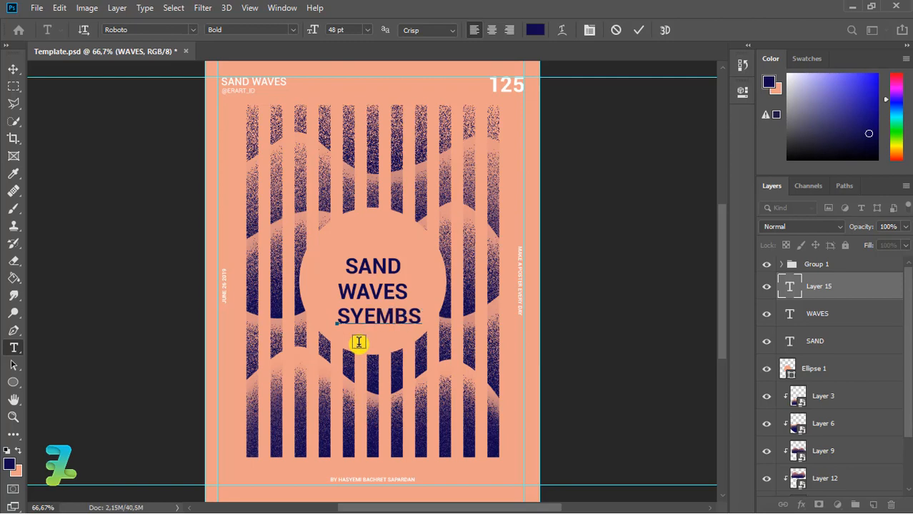
pyautogui.hotkey('ctrl', 'a')
pyautogui.click(367, 29)
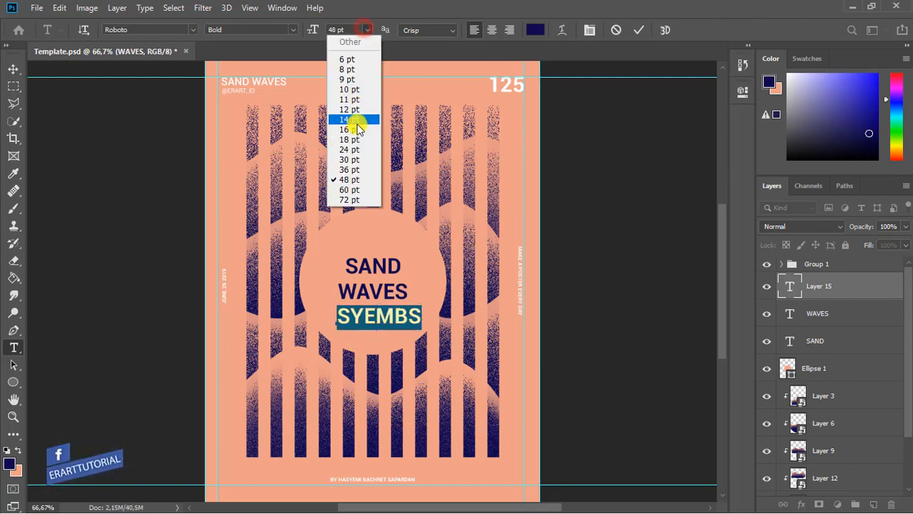
pyautogui.click(352, 140)
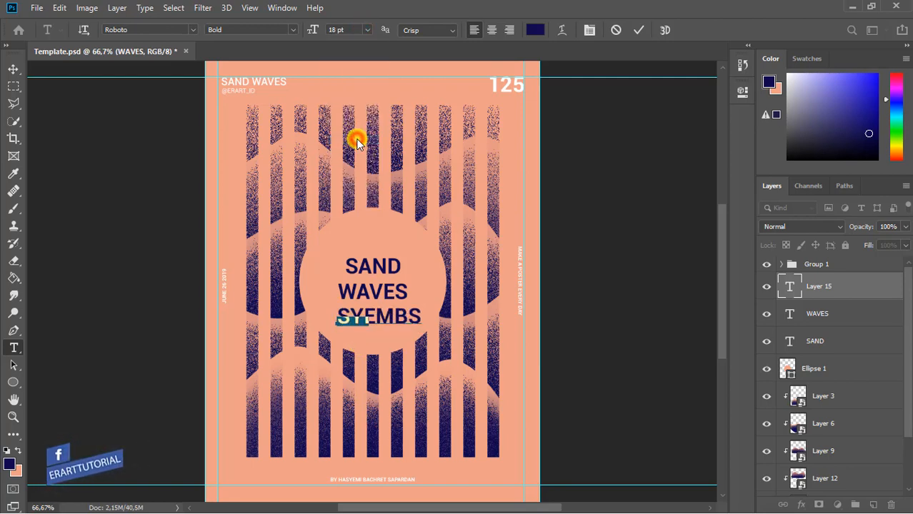
# - Center the small handle text horizontally on the poster and nudge it down toward the circle's lower edge
pyautogui.click(10, 68)
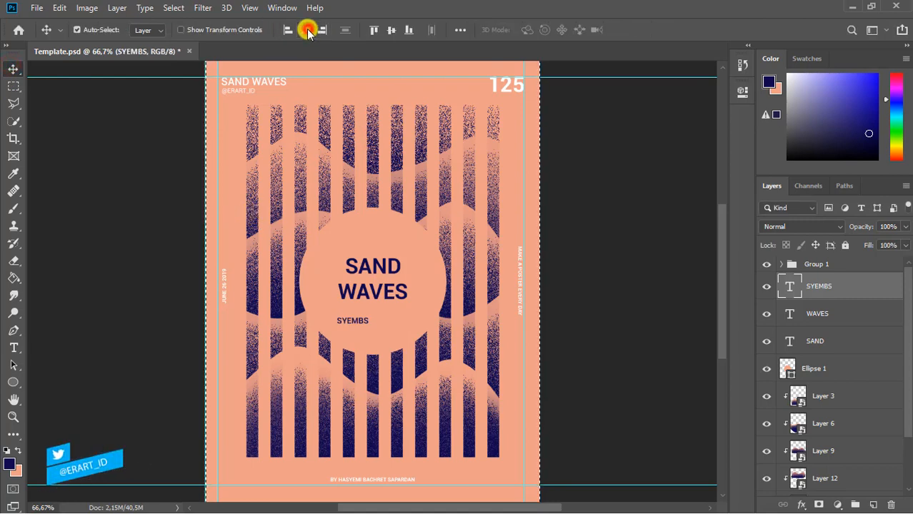
pyautogui.click(308, 32)
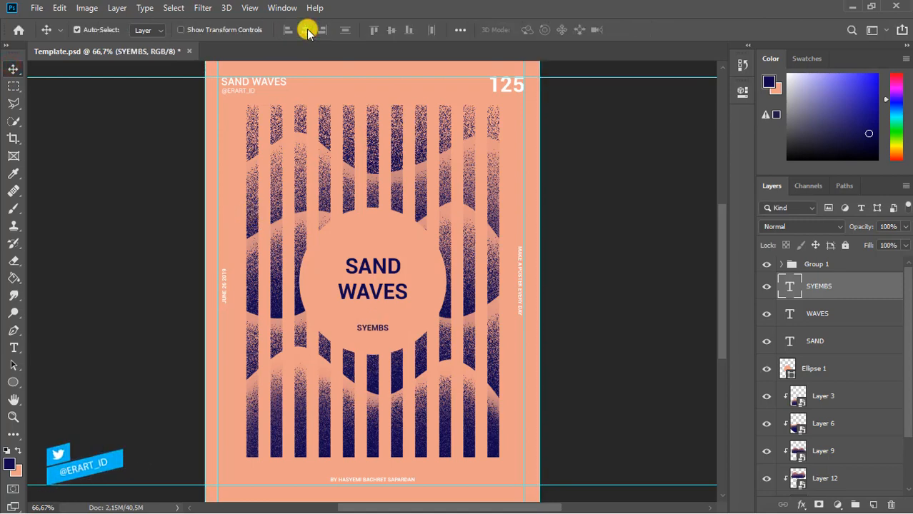
pyautogui.press('Down')
pyautogui.press('Down')
pyautogui.press('Down')
pyautogui.press('Down')
pyautogui.press('Down')
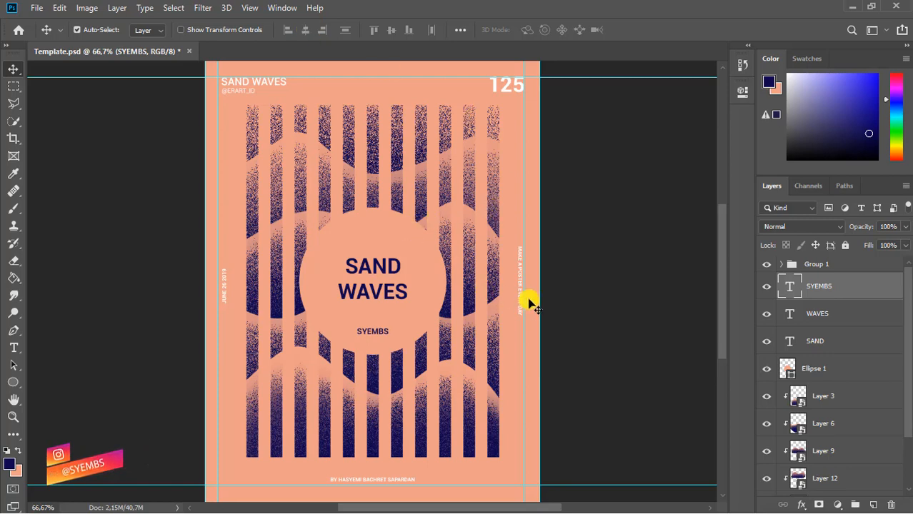
# - Duplicate the three text layers inside the circle and group the copies below the originals, directly above Ellipse 1
pyautogui.click(848, 319)
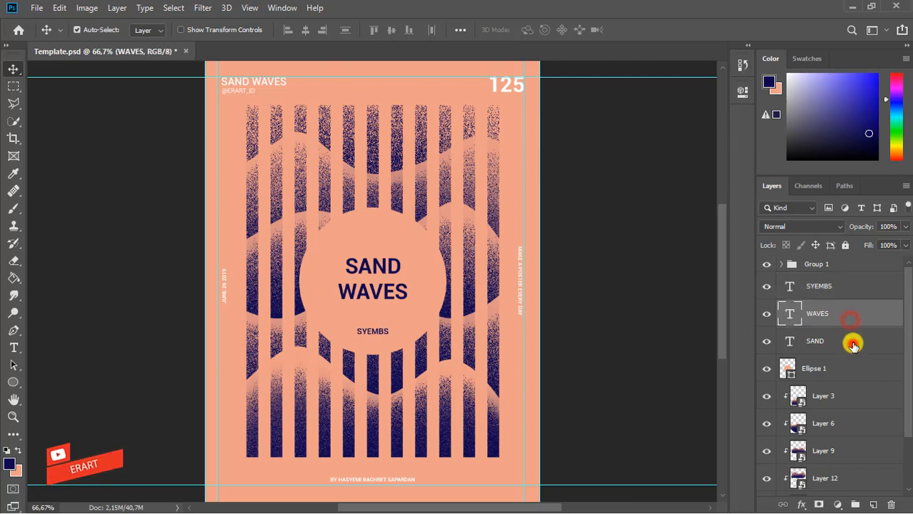
pyautogui.keyDown('shift'); pyautogui.click(853, 346); pyautogui.keyUp('shift')
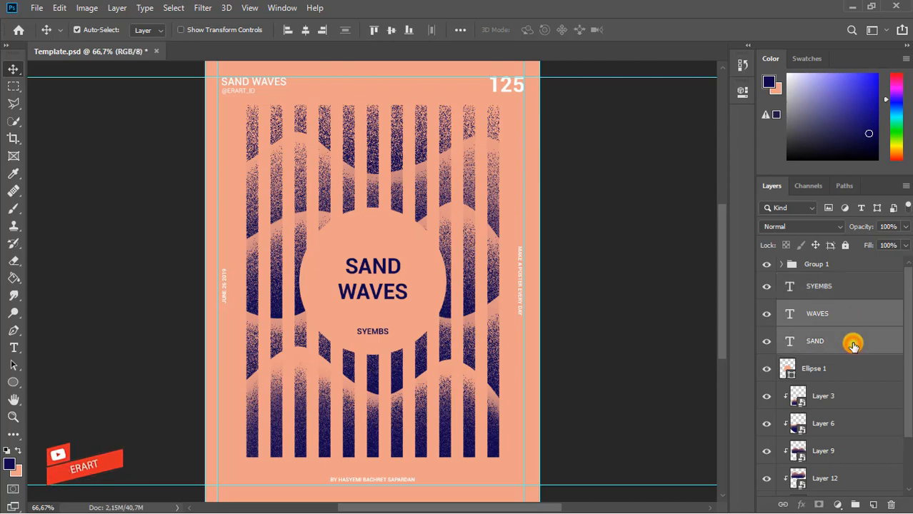
pyautogui.keyDown('shift'); pyautogui.click(851, 289); pyautogui.keyUp('shift')
pyautogui.hotkey('ctrl', 'j')
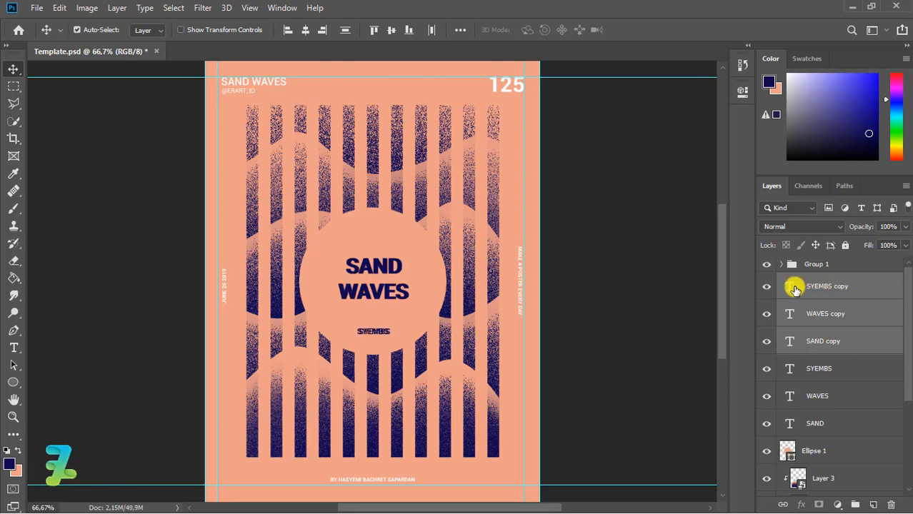
pyautogui.moveTo(795, 289); pyautogui.dragTo(811, 428)
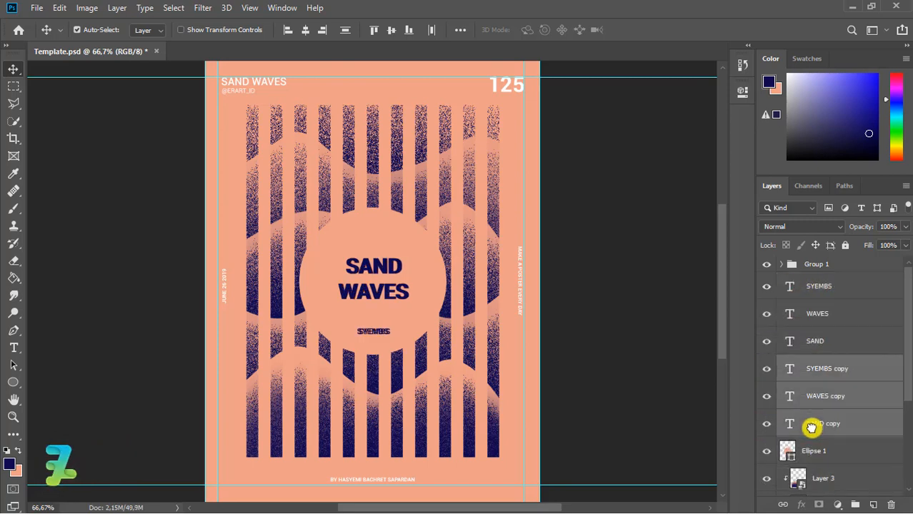
pyautogui.hotkey('ctrl', 'g')
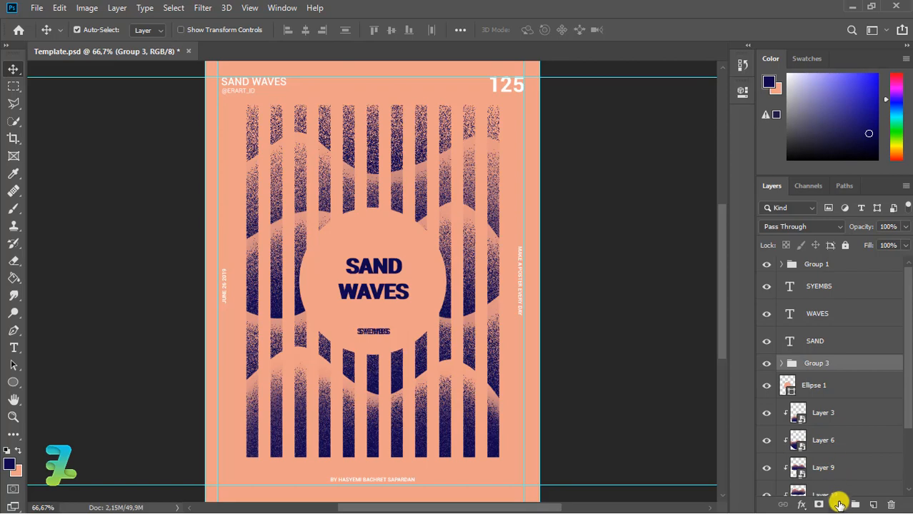
# - Add a dark gray solid color fill layer above the group of copied text layers
pyautogui.click(839, 504)
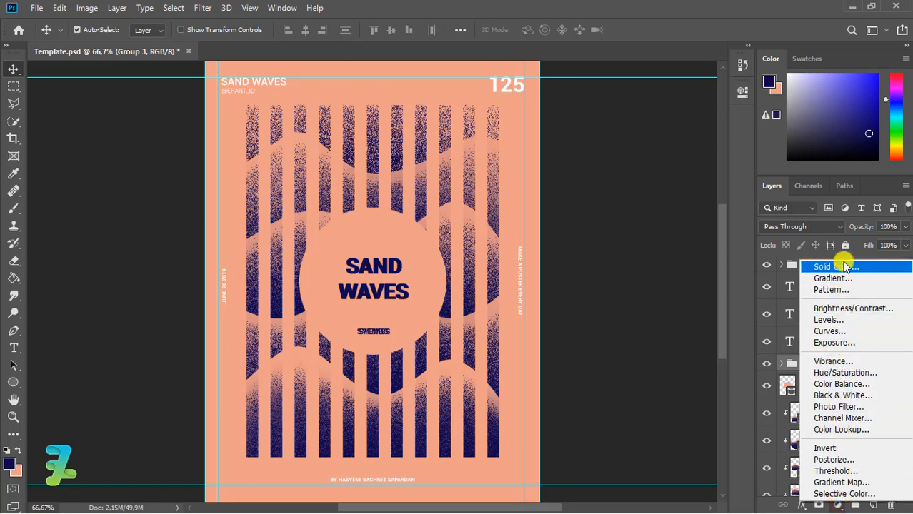
pyautogui.click(845, 266)
pyautogui.moveTo(593, 235)
pyautogui.mouseDown()
pyautogui.moveTo(564, 235)
pyautogui.moveTo(543, 280)
pyautogui.moveTo(544, 304)
pyautogui.mouseUp()
pyautogui.click(826, 150)
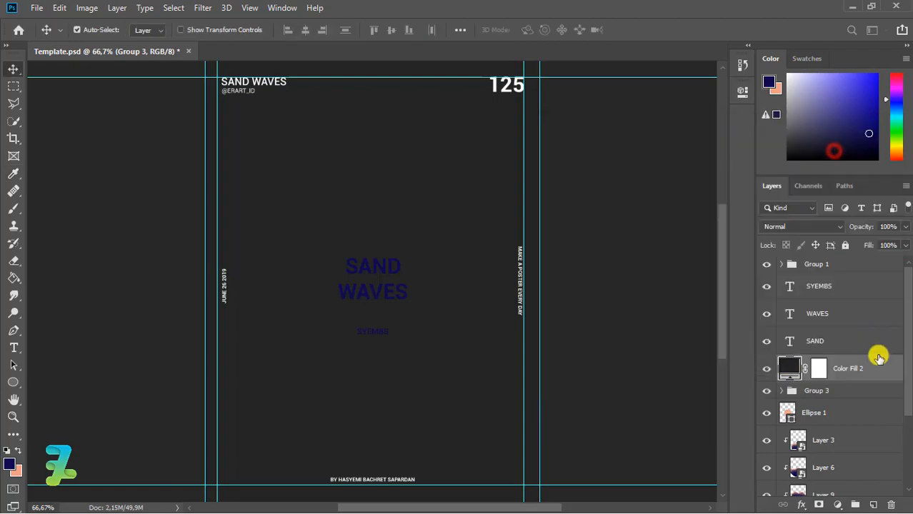
# - Clip the dark gray color fill layer to the group of copied text layers below it
pyautogui.rightClick(883, 364)
pyautogui.click(771, 258)
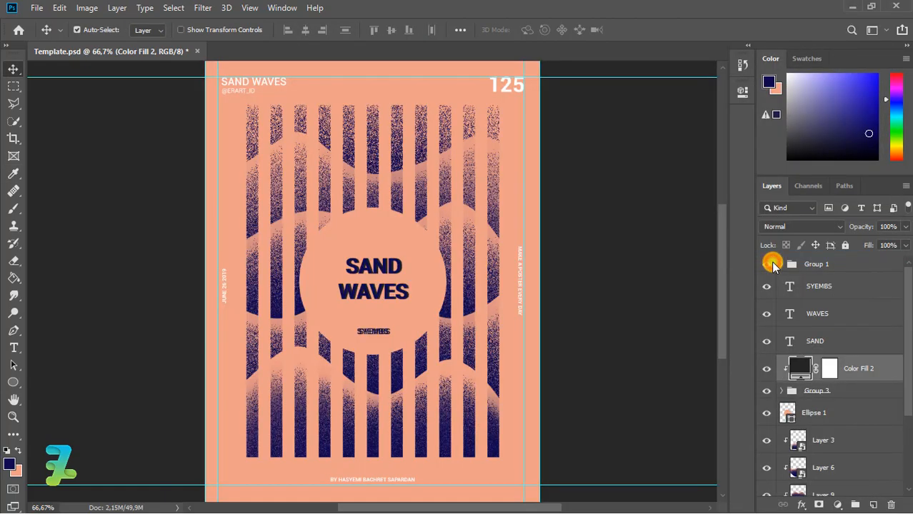
# - Lower the opacity of the copied text group, trying 17% first and settling on 40% for a soft shadow
pyautogui.hotkey('ctrl', '+')
pyautogui.hotkey('ctrl', '+')
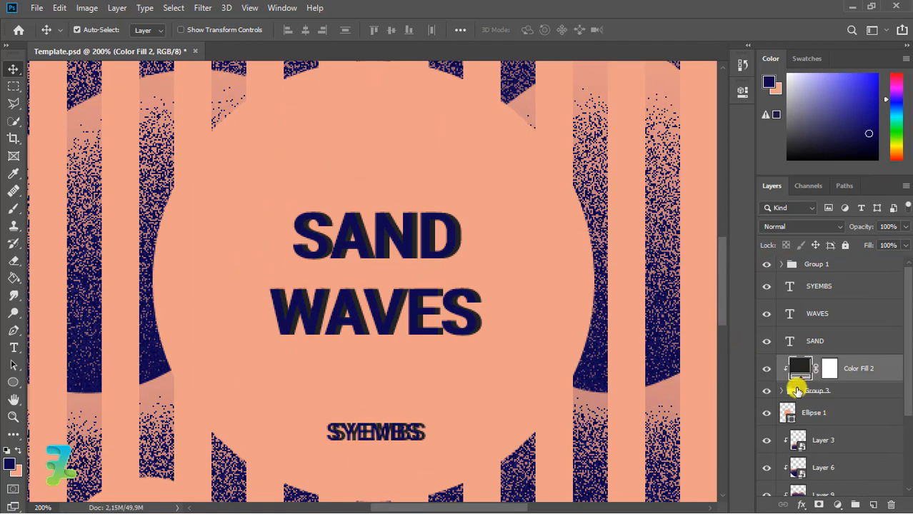
pyautogui.click(793, 391)
pyautogui.click(905, 227)
pyautogui.moveTo(902, 242); pyautogui.dragTo(855, 243)
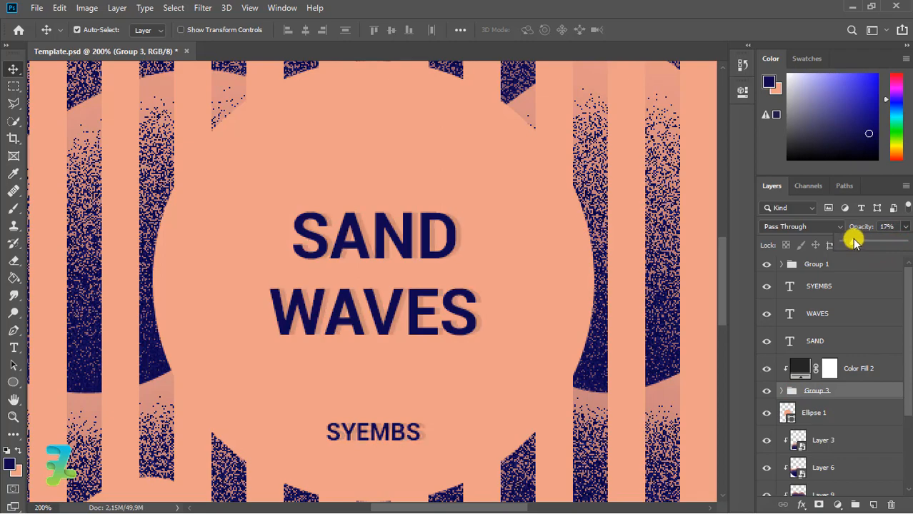
pyautogui.hotkey('ctrl', '-')
pyautogui.hotkey('ctrl', '-')
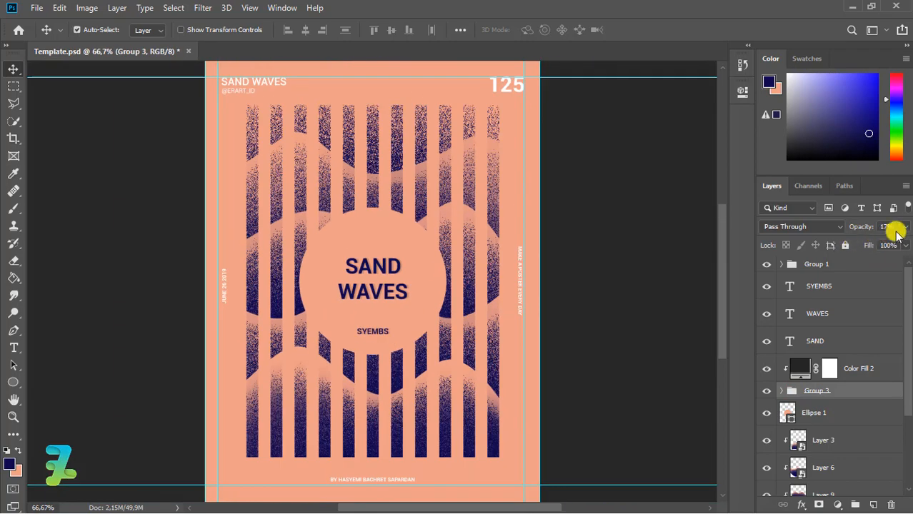
pyautogui.click(901, 227)
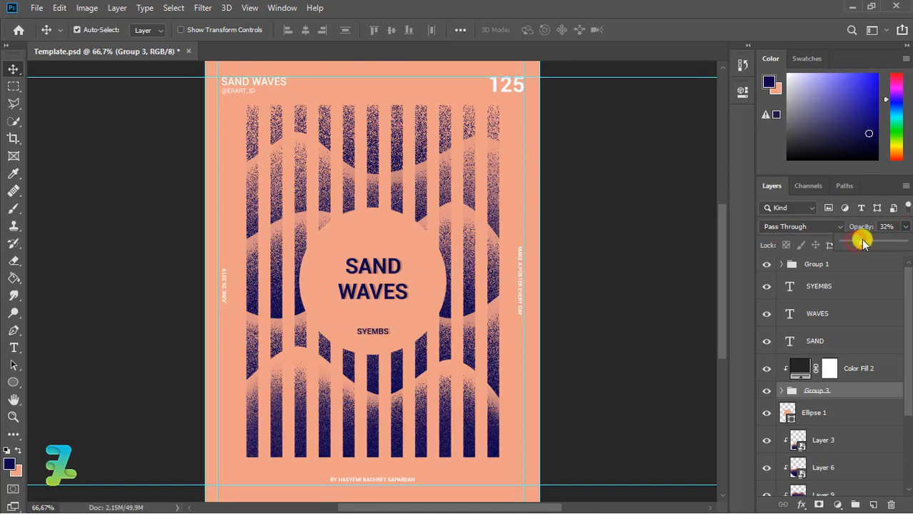
pyautogui.moveTo(862, 242); pyautogui.dragTo(868, 244)
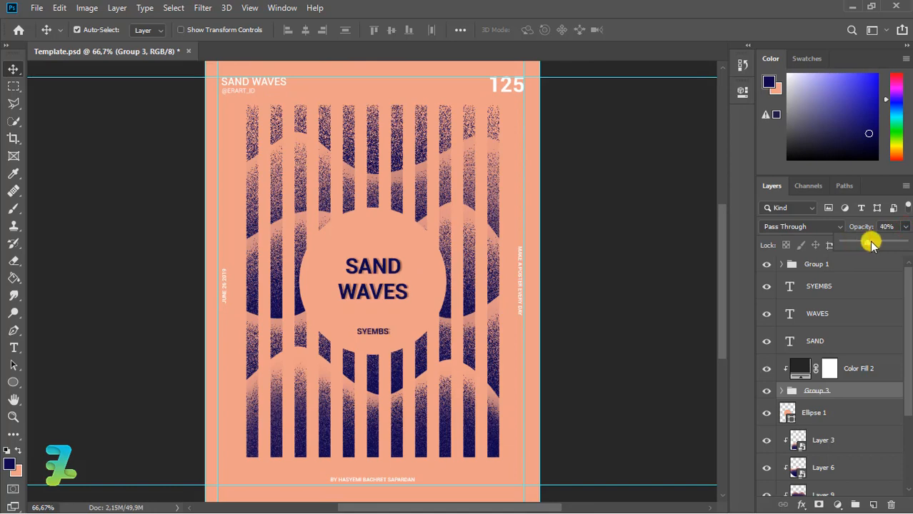